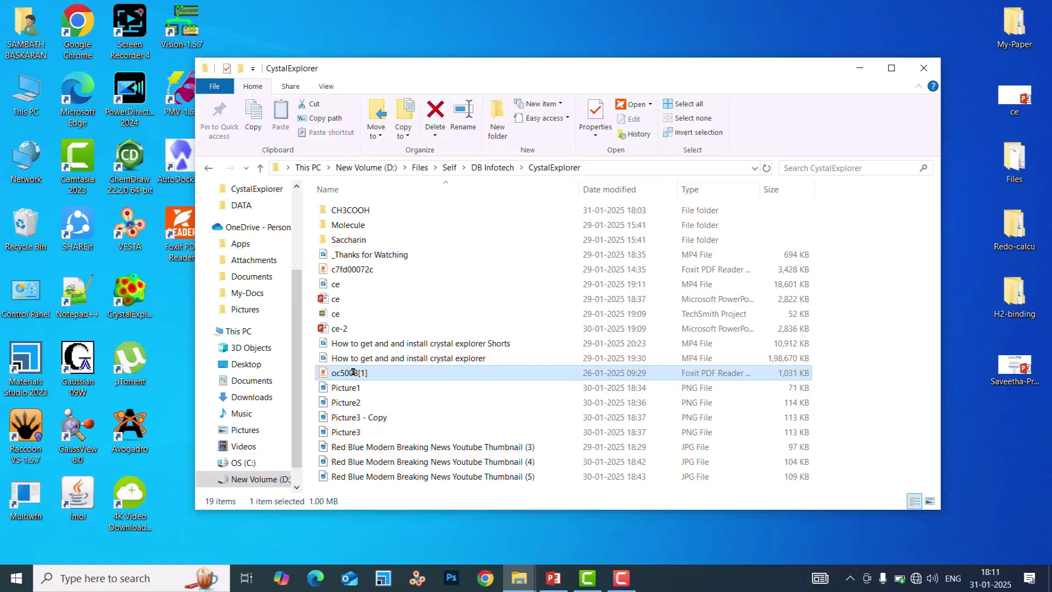
Open the reference paper oc5008[1].pdf in Foxit PDF Reader.
{"action": "double_click", "coordinate": [352, 371]}
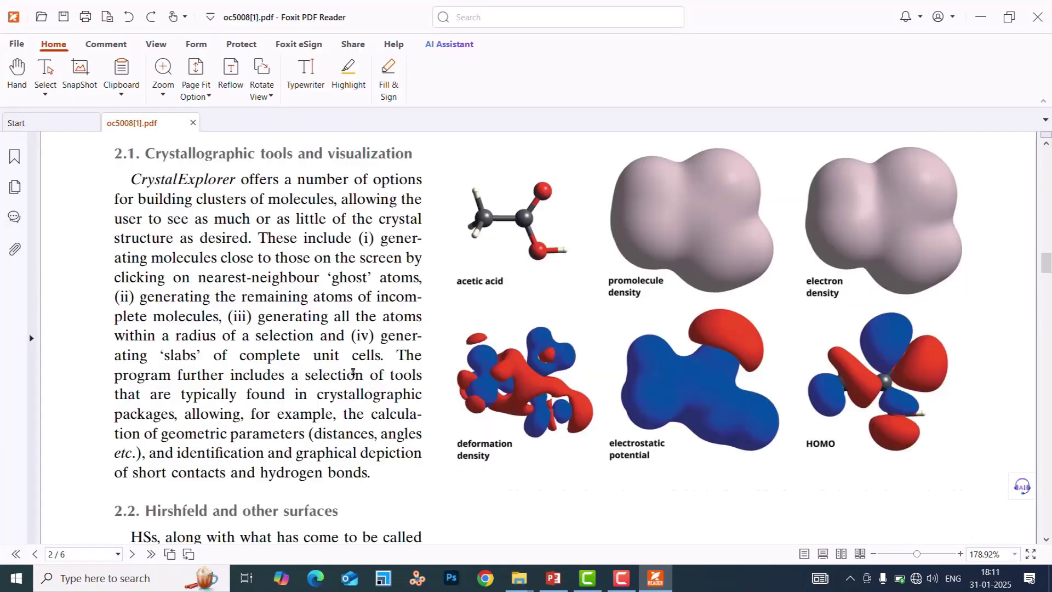
Scroll the paper to Figure 1's acetic acid surfaces, then minimize Foxit PDF Reader.
{"action": "scroll", "coordinate": [407, 314], "scroll_direction": "up", "scroll_amount": 10}
{"action": "scroll", "coordinate": [407, 314], "scroll_direction": "up", "scroll_amount": 10}
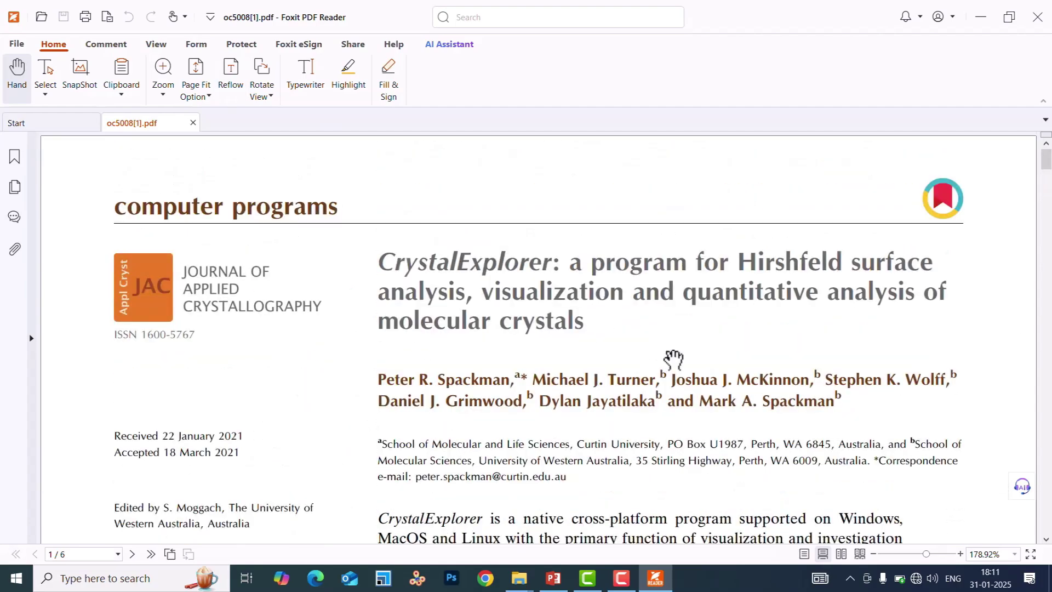
{"action": "scroll", "coordinate": [673, 358], "scroll_direction": "down", "scroll_amount": 14}
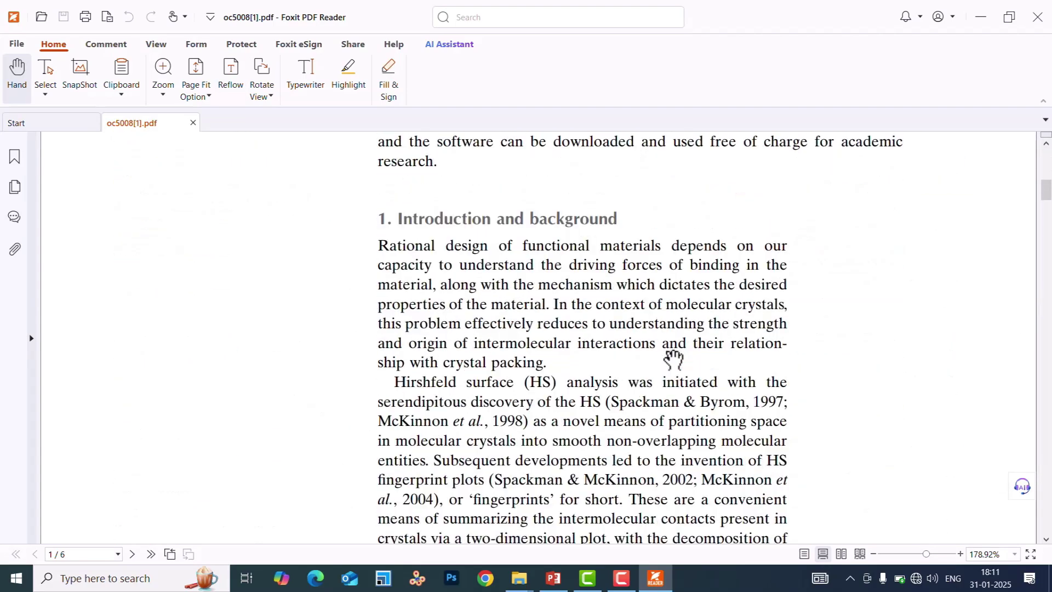
{"action": "scroll", "coordinate": [673, 359], "scroll_direction": "down", "scroll_amount": 16}
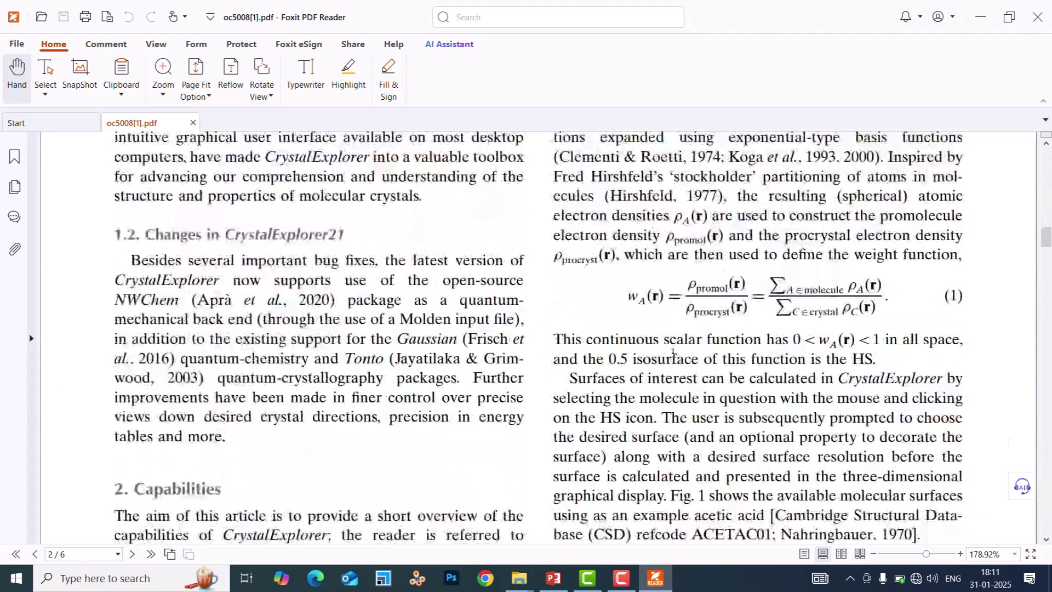
{"action": "scroll", "coordinate": [673, 353], "scroll_direction": "down", "scroll_amount": 3}
{"action": "scroll", "coordinate": [673, 351], "scroll_direction": "down", "scroll_amount": 3}
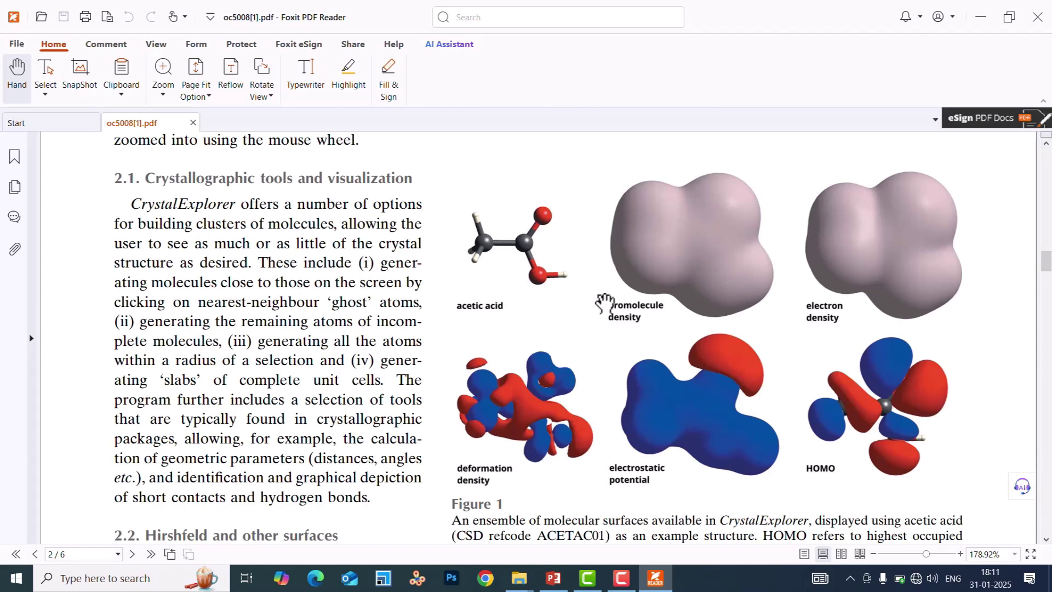
{"action": "scroll", "coordinate": [599, 305], "scroll_direction": "down", "scroll_amount": 1}
{"action": "scroll", "coordinate": [616, 323], "scroll_direction": "up", "scroll_amount": 1}
{"action": "scroll", "coordinate": [768, 352], "scroll_direction": "down", "scroll_amount": 2}
{"action": "scroll", "coordinate": [768, 351], "scroll_direction": "up", "scroll_amount": 3}
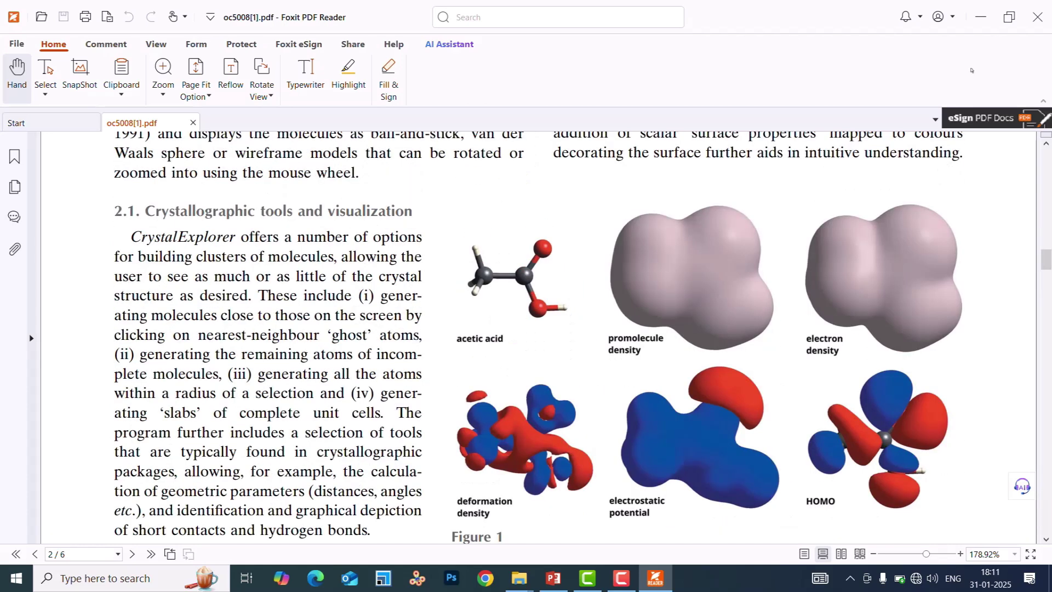
{"action": "left_click", "coordinate": [981, 17]}
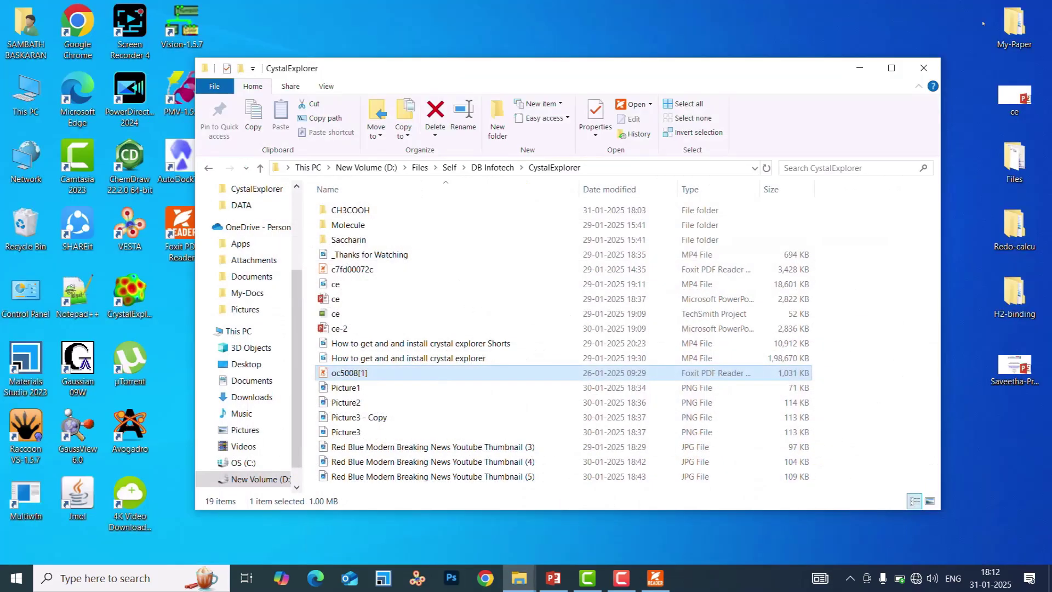
Minimize File Explorer, launch CrystalExplorer from its desktop shortcut and bring up the Open CIF dialog.
{"action": "left_click", "coordinate": [858, 71]}
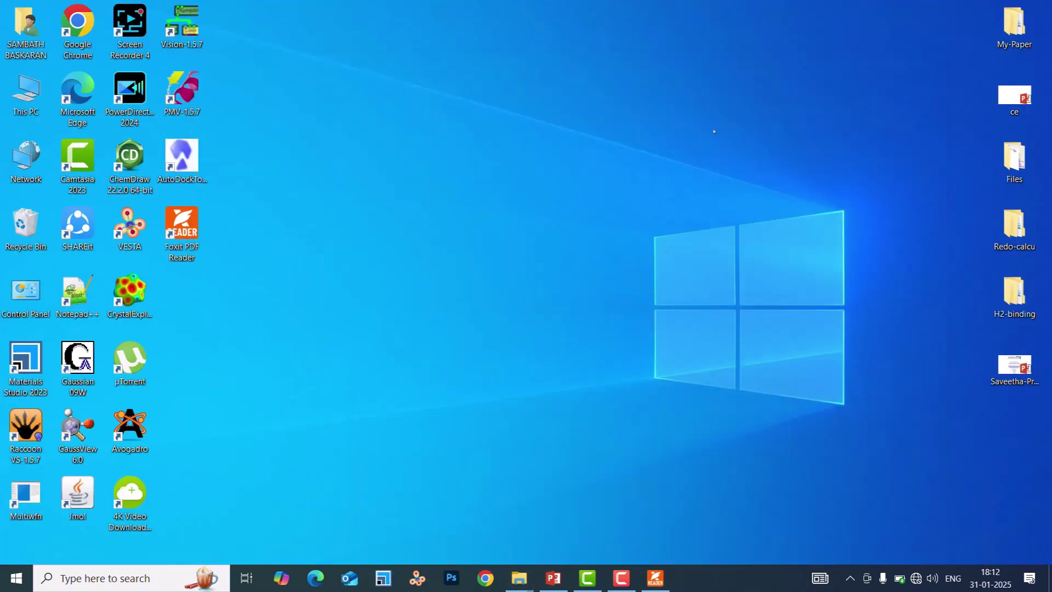
{"action": "left_click", "coordinate": [130, 294]}
{"action": "double_click", "coordinate": [129, 294]}
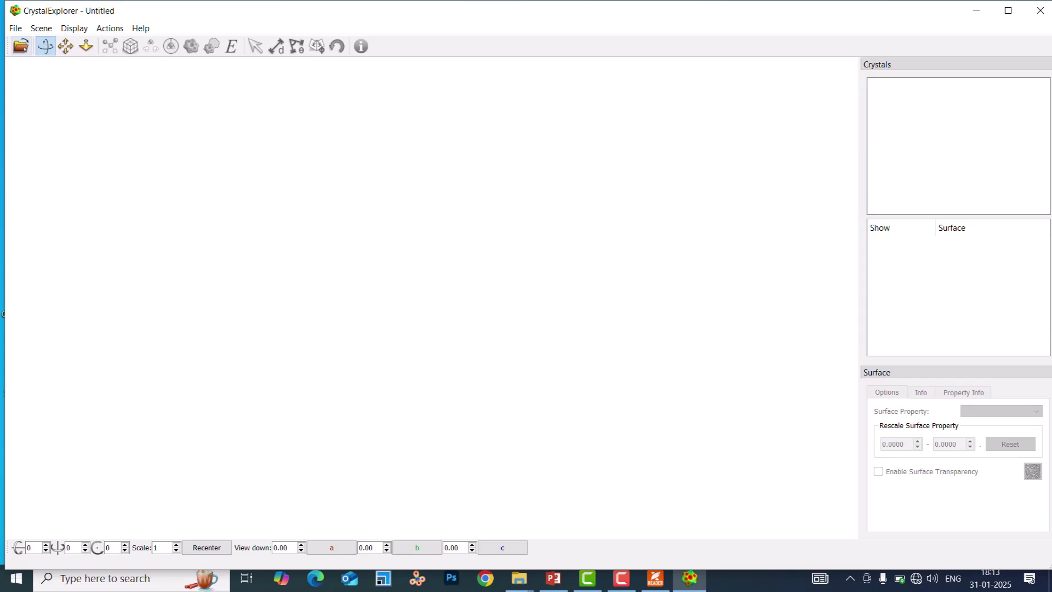
{"action": "left_click", "coordinate": [21, 46]}
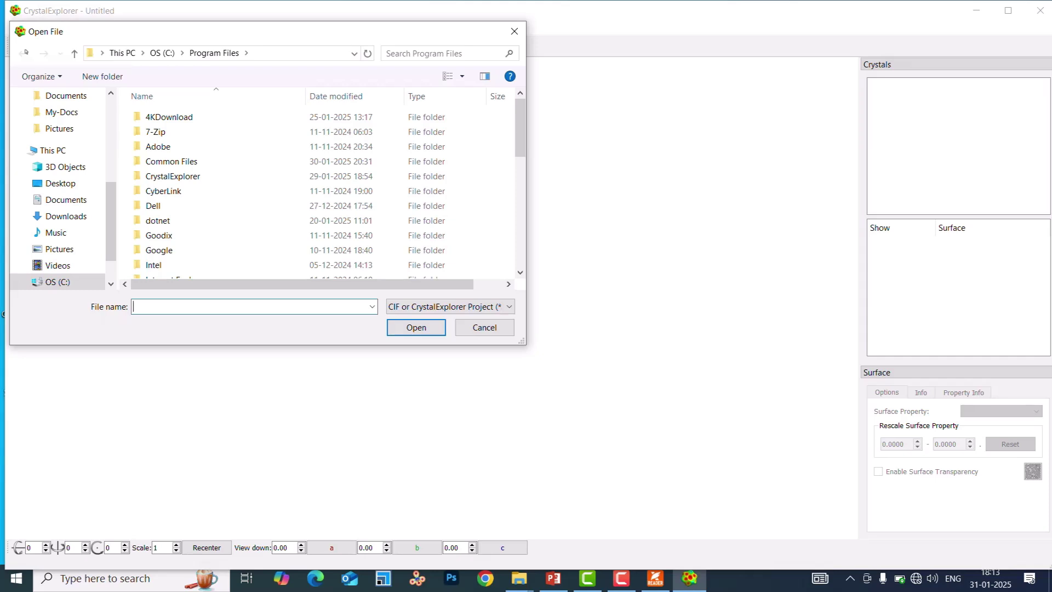
Load CH3COOH_1.cif from the CH3COOH folder.
{"action": "left_click", "coordinate": [354, 53]}
{"action": "key", "text": "Escape"}
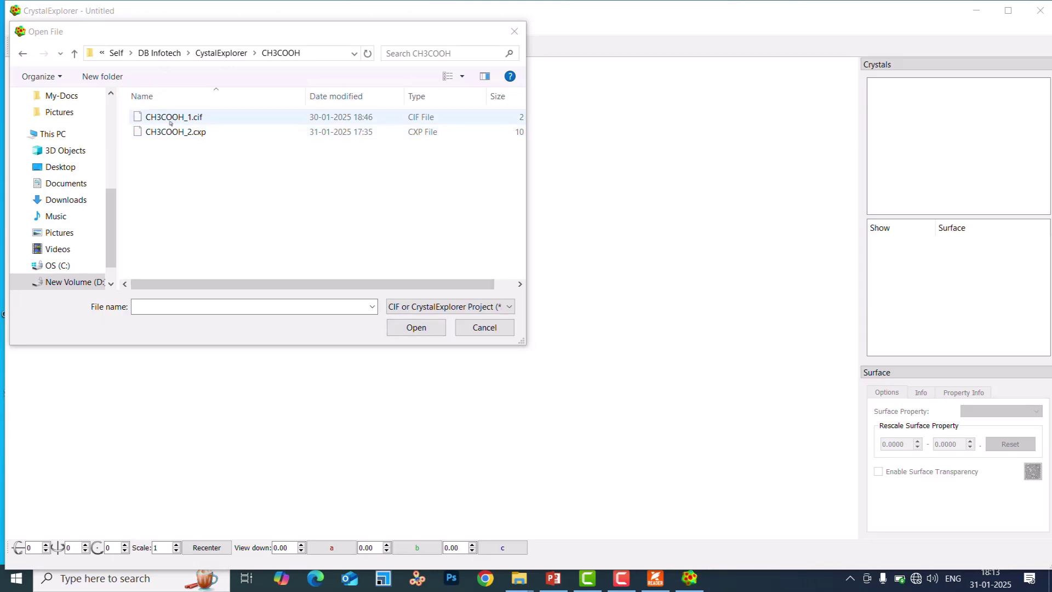
{"action": "left_click", "coordinate": [171, 121]}
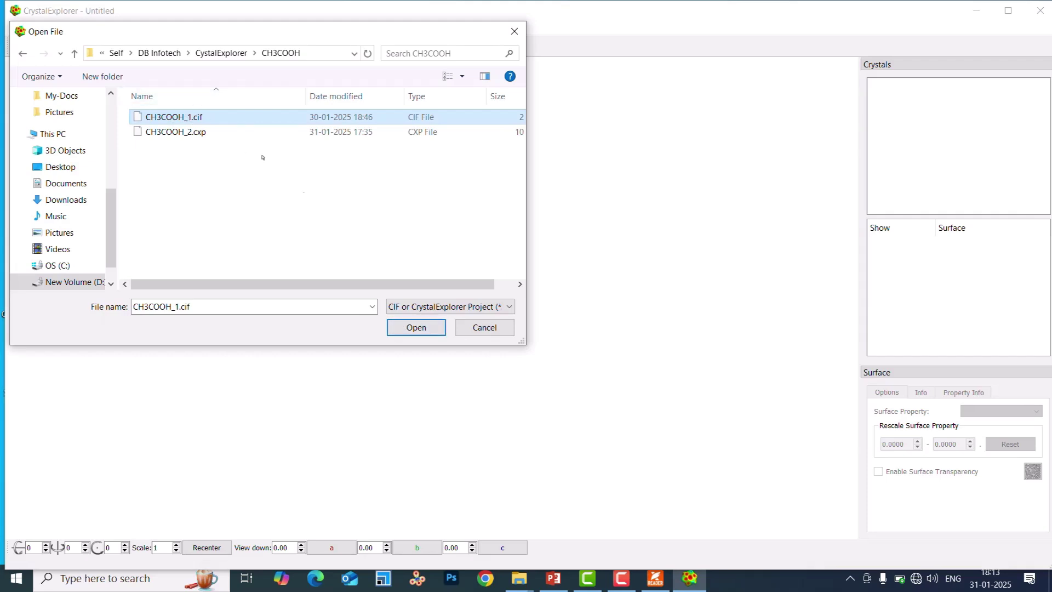
{"action": "left_click", "coordinate": [416, 327]}
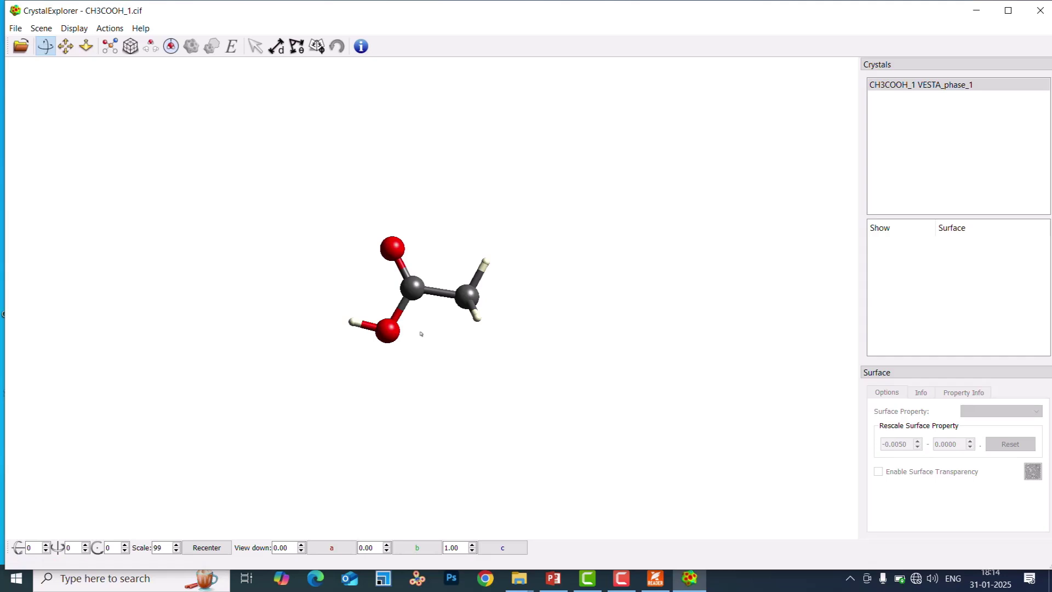
Rotate the acetic acid molecule to lie flat side-on and reposition it in the view.
{"action": "left_click_drag", "start_coordinate": [281, 300], "coordinate": [149, 157]}
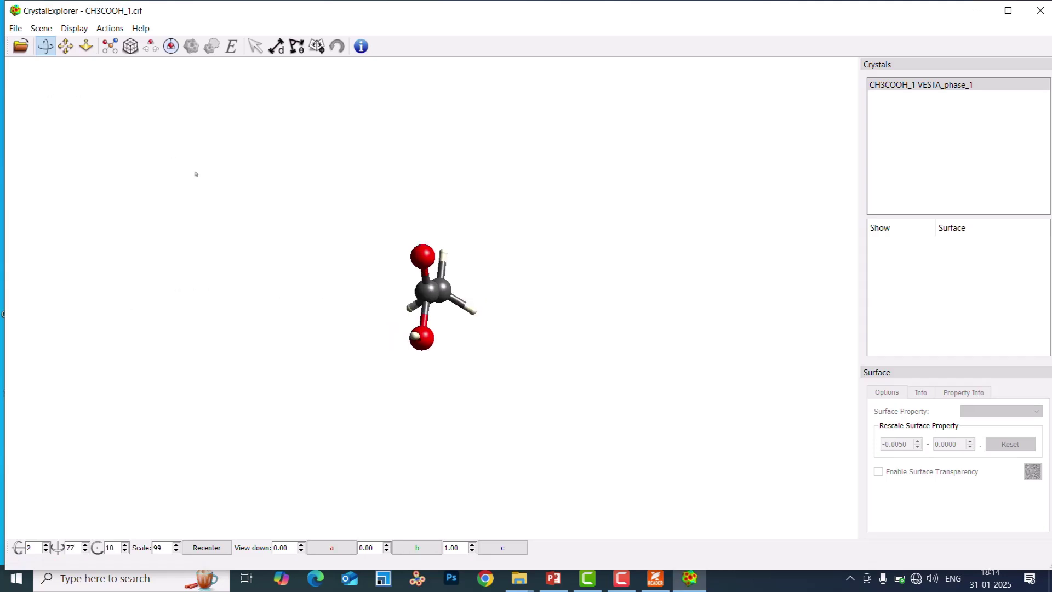
{"action": "left_click_drag", "start_coordinate": [290, 233], "coordinate": [82, 82]}
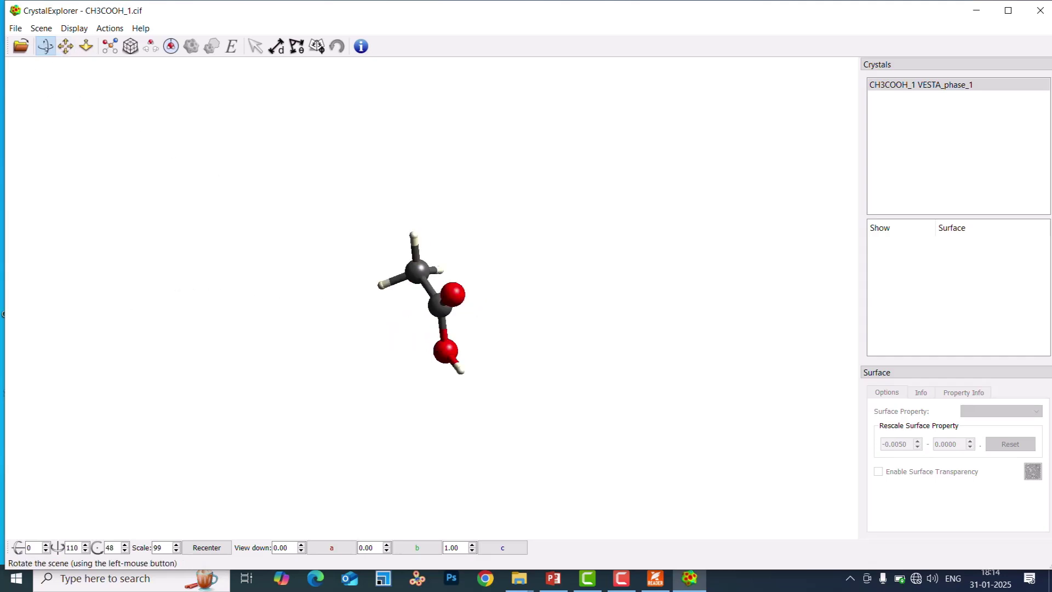
{"action": "left_click_drag", "start_coordinate": [439, 256], "coordinate": [481, 312]}
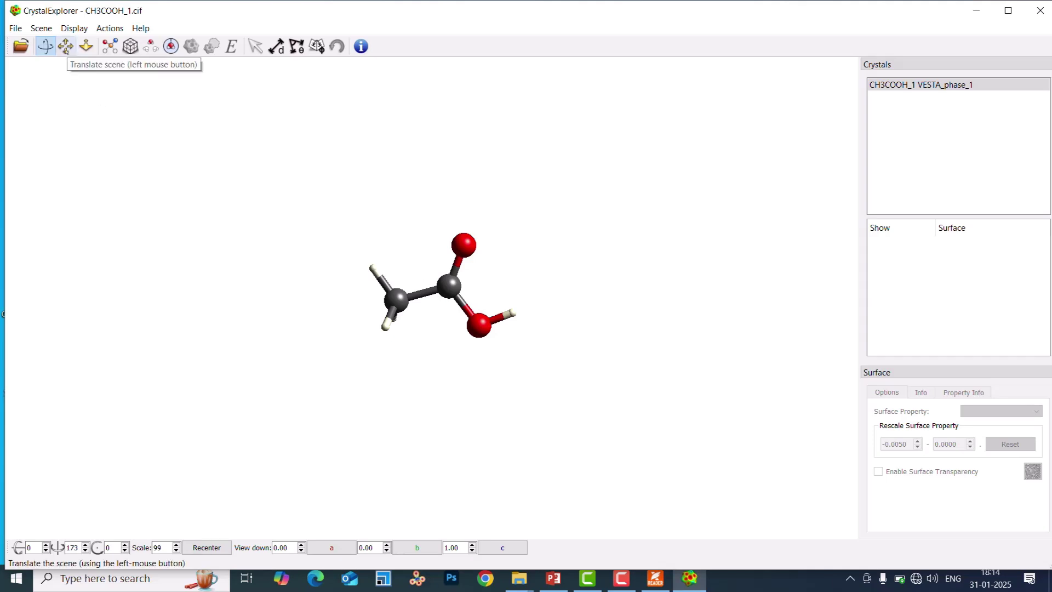
{"action": "left_click", "coordinate": [66, 46]}
{"action": "mouse_move", "coordinate": [455, 296]}
{"action": "left_mouse_down"}
{"action": "mouse_move", "coordinate": [498, 254]}
{"action": "mouse_move", "coordinate": [440, 301]}
{"action": "left_mouse_up"}
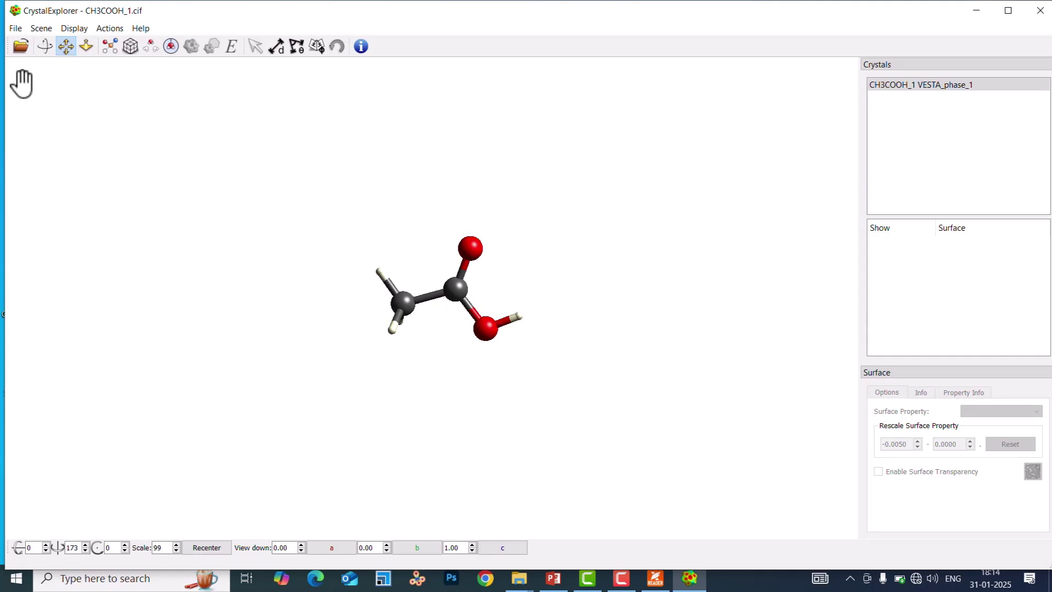
Return to the Rotate tool and select every atom of the acetic acid molecule.
{"action": "left_click", "coordinate": [45, 46]}
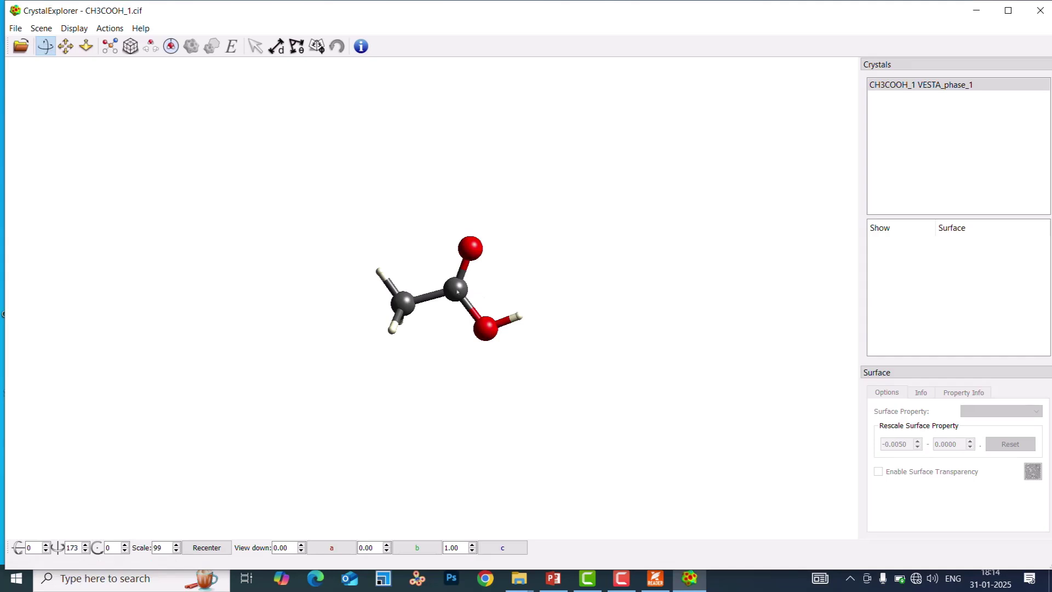
{"action": "double_click", "coordinate": [457, 291]}
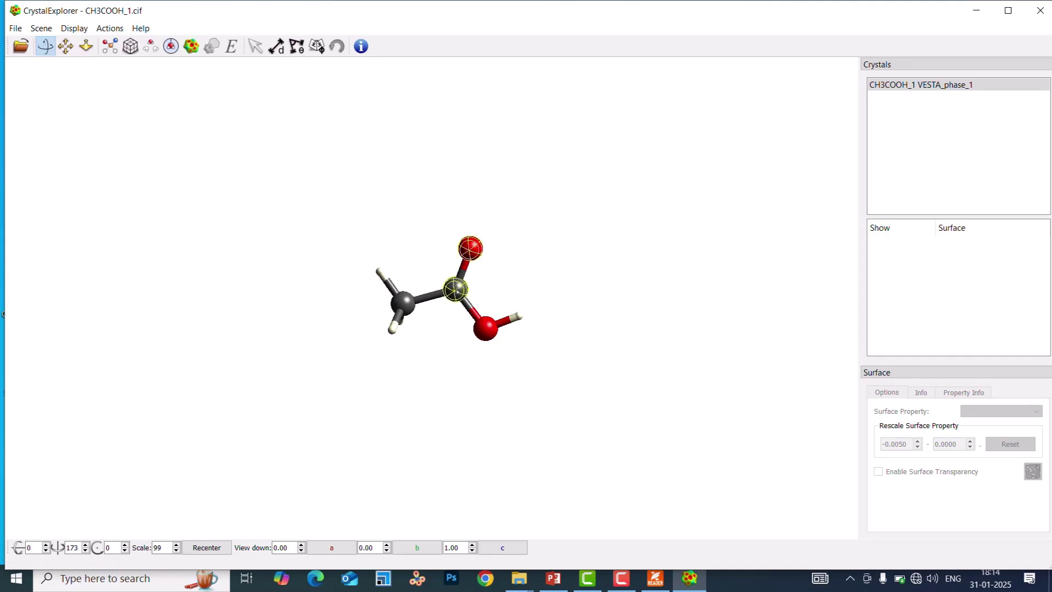
{"action": "left_click", "coordinate": [458, 291]}
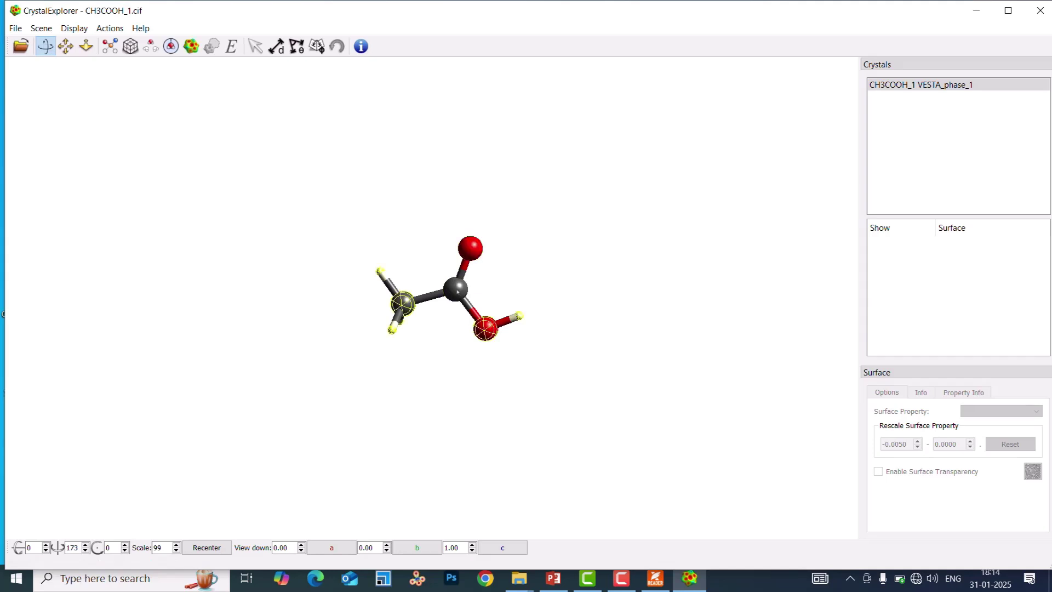
{"action": "left_click", "coordinate": [457, 291]}
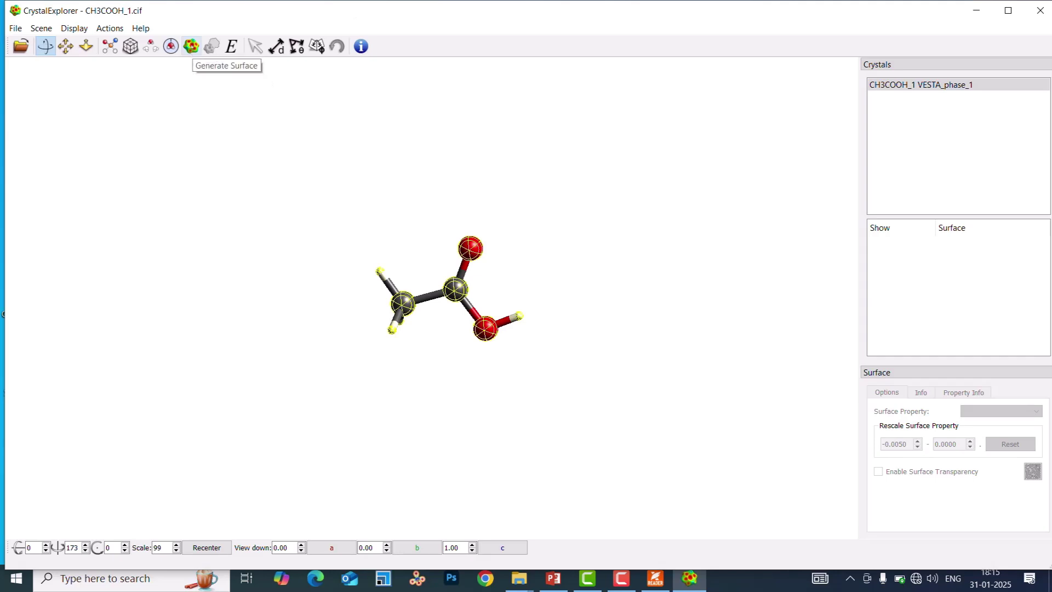
Start surface generation with Promolecule Density, checking the reference paper along the way.
{"action": "left_click", "coordinate": [192, 46]}
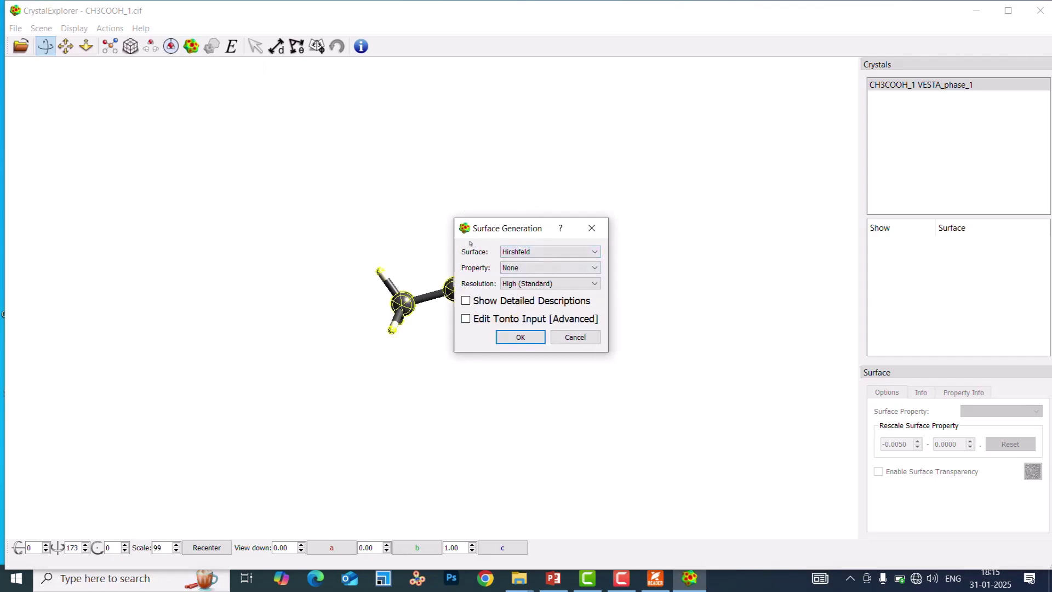
{"action": "left_click", "coordinate": [542, 256]}
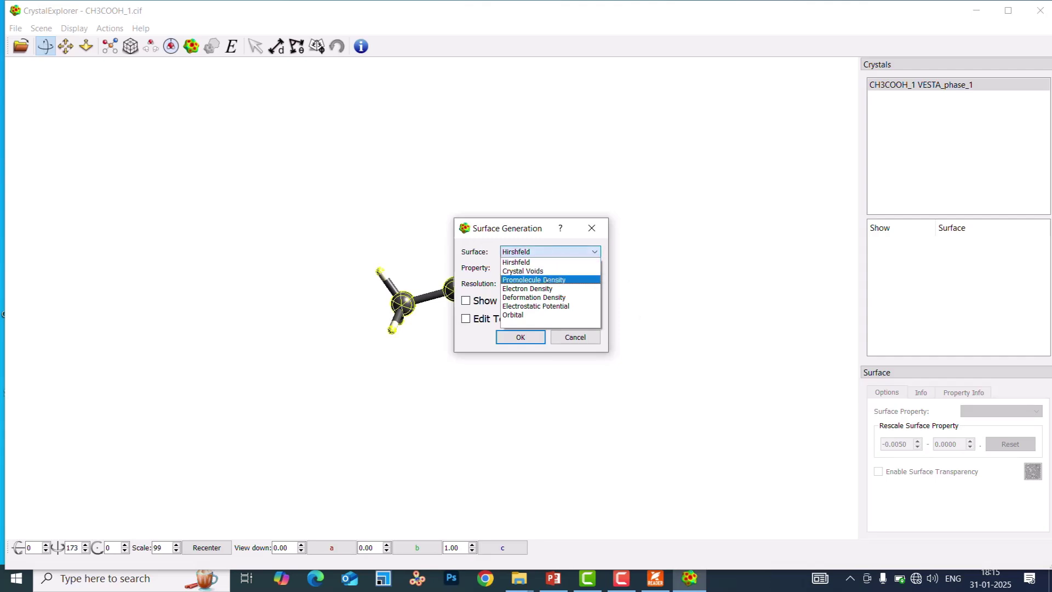
{"action": "left_click", "coordinate": [546, 280]}
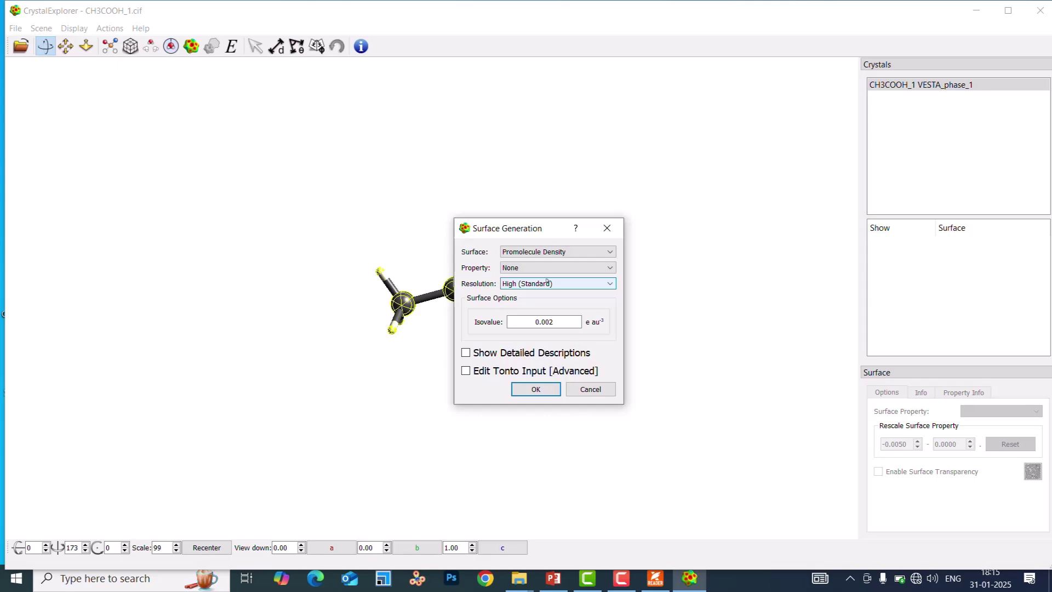
{"action": "left_click", "coordinate": [655, 578]}
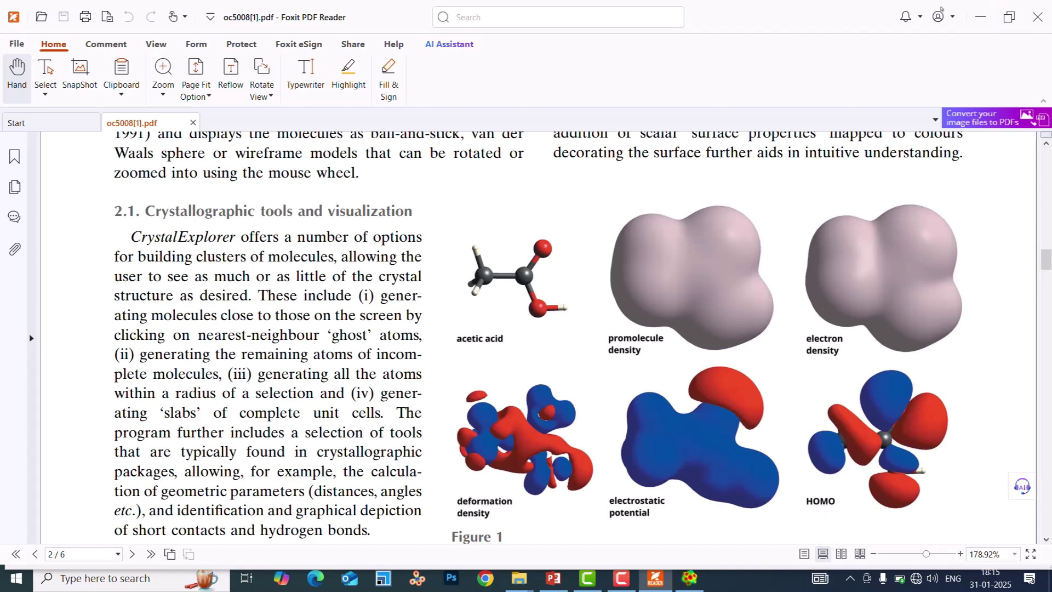
{"action": "left_click", "coordinate": [977, 16]}
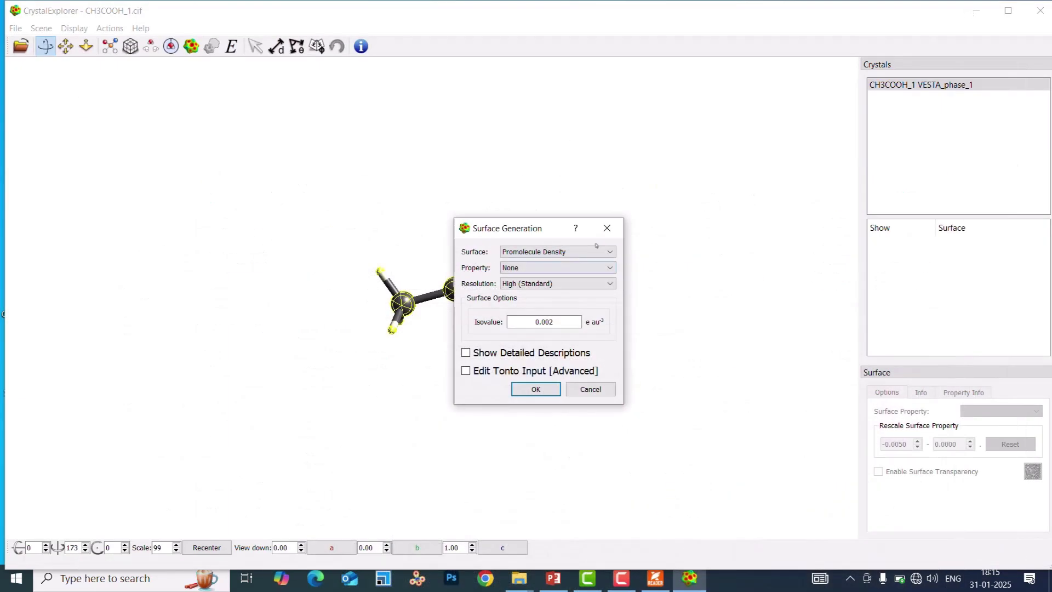
Keep Promolecule Density with mapped property None and set resolution to Medium.
{"action": "left_click", "coordinate": [559, 325]}
{"action": "left_click", "coordinate": [540, 253]}
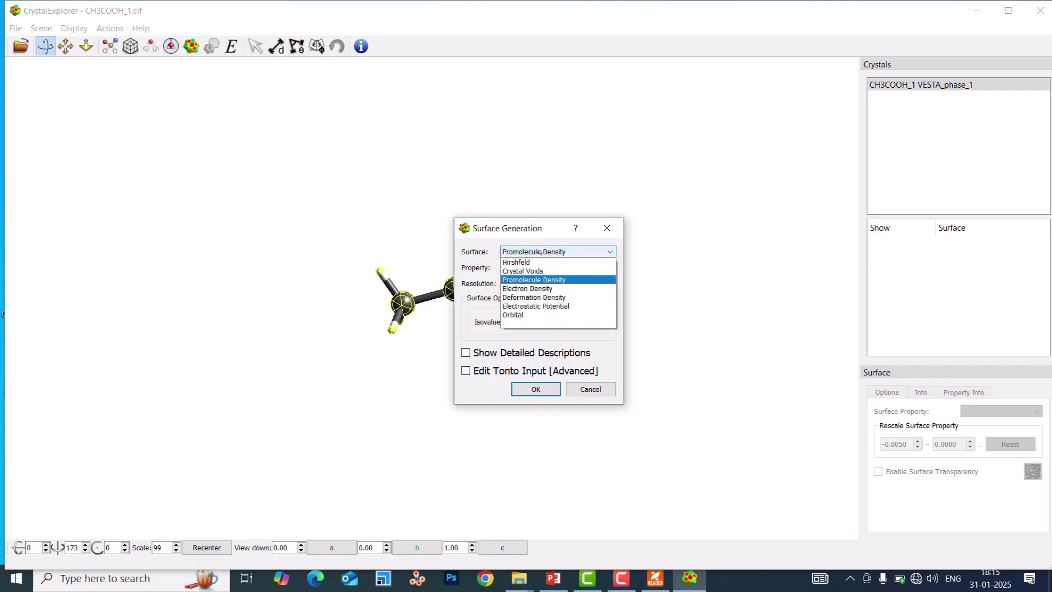
{"action": "left_click", "coordinate": [531, 281]}
{"action": "left_click", "coordinate": [526, 268]}
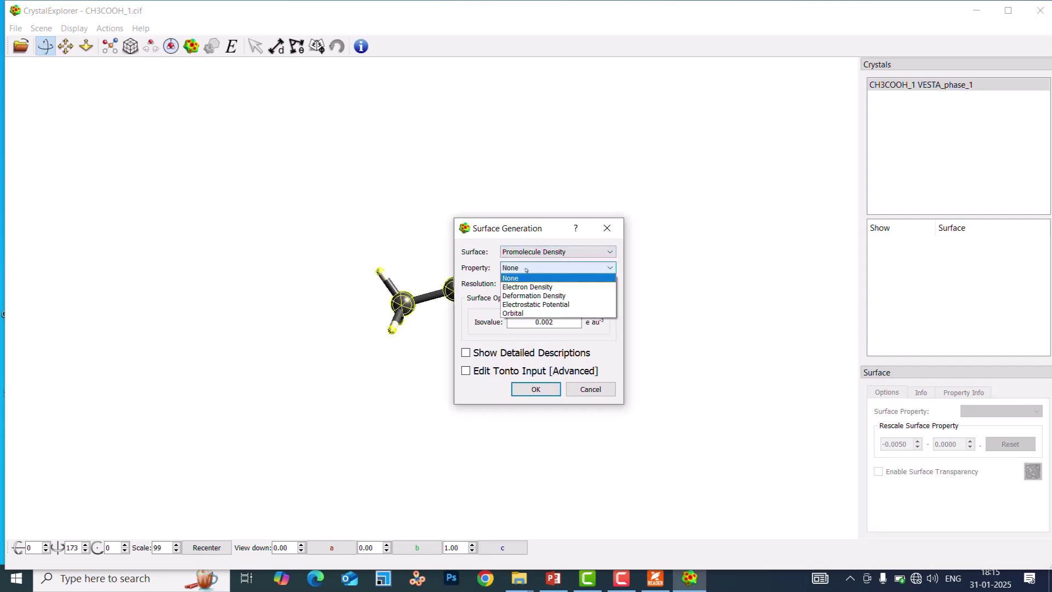
{"action": "left_click", "coordinate": [519, 278]}
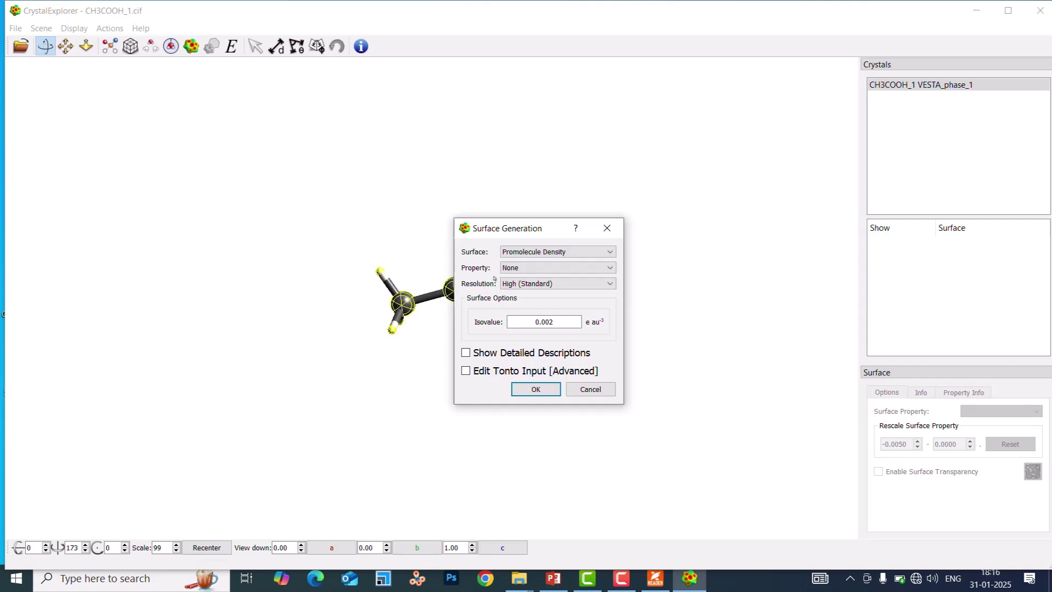
{"action": "left_click", "coordinate": [545, 283]}
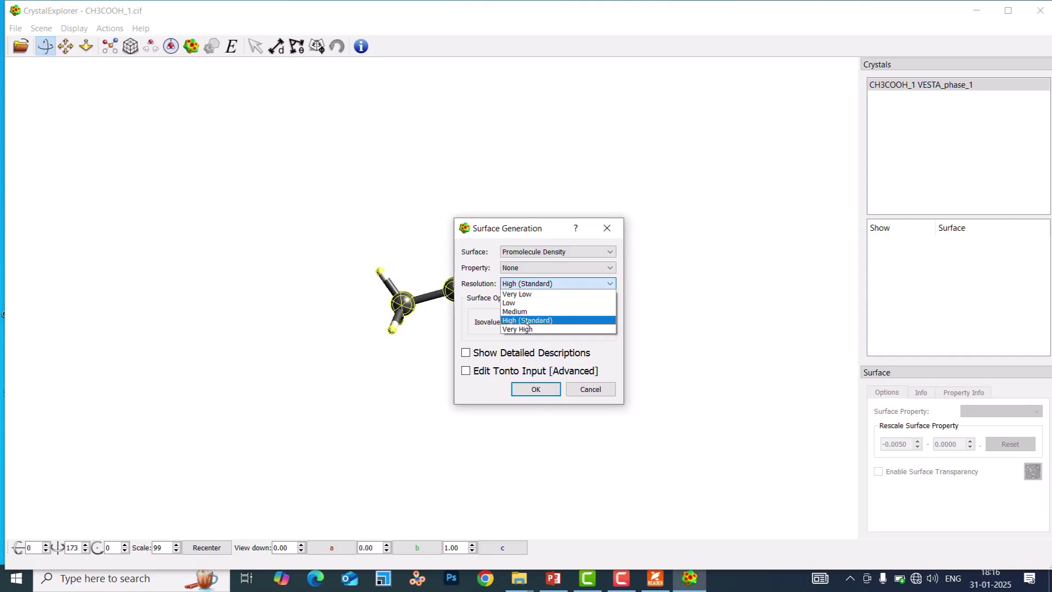
{"action": "left_click", "coordinate": [523, 312]}
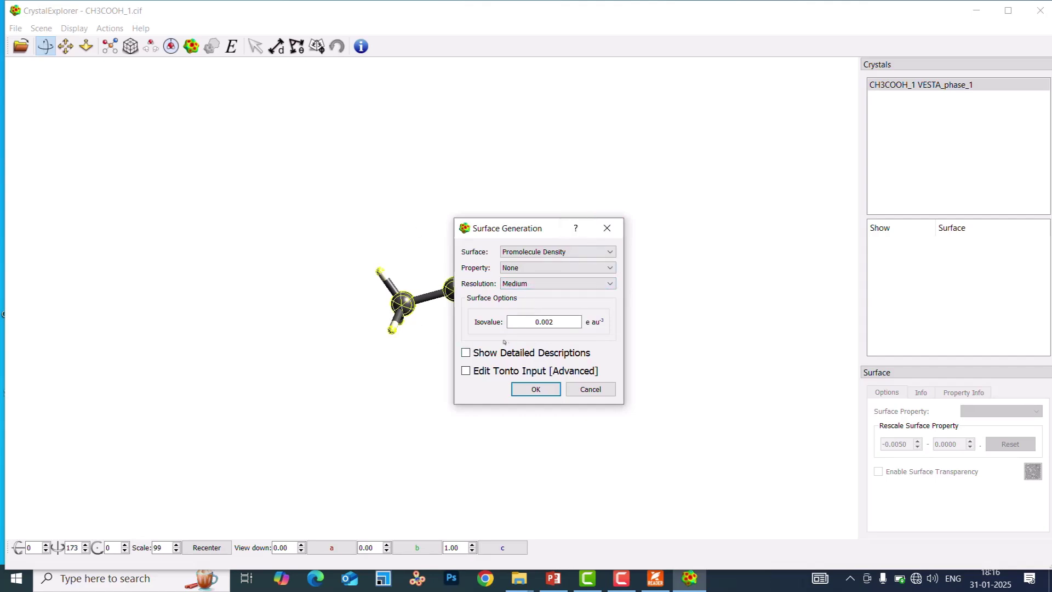
{"action": "left_click", "coordinate": [466, 352]}
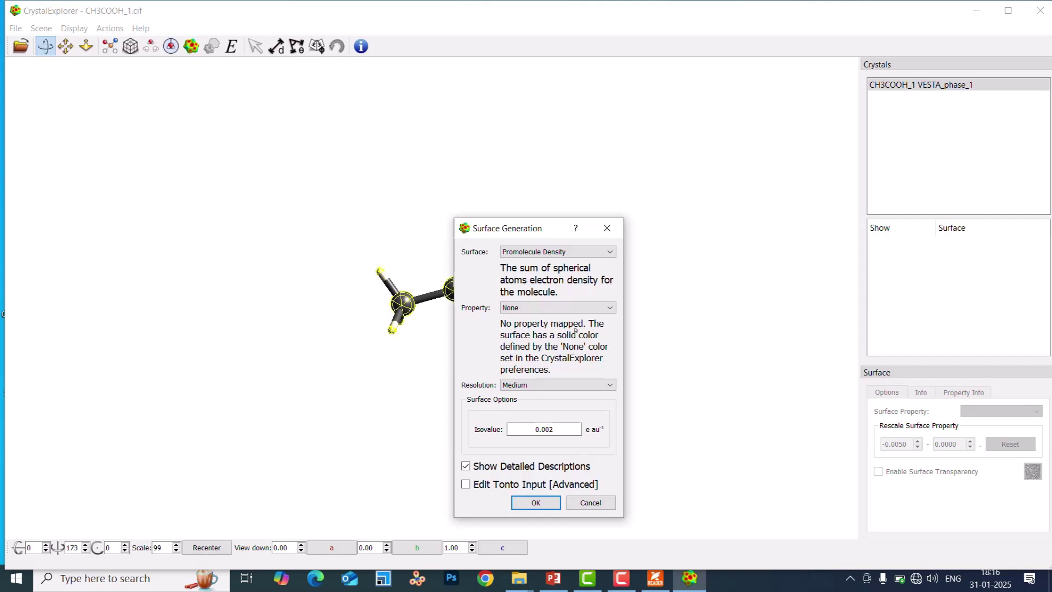
{"action": "left_click", "coordinate": [465, 466]}
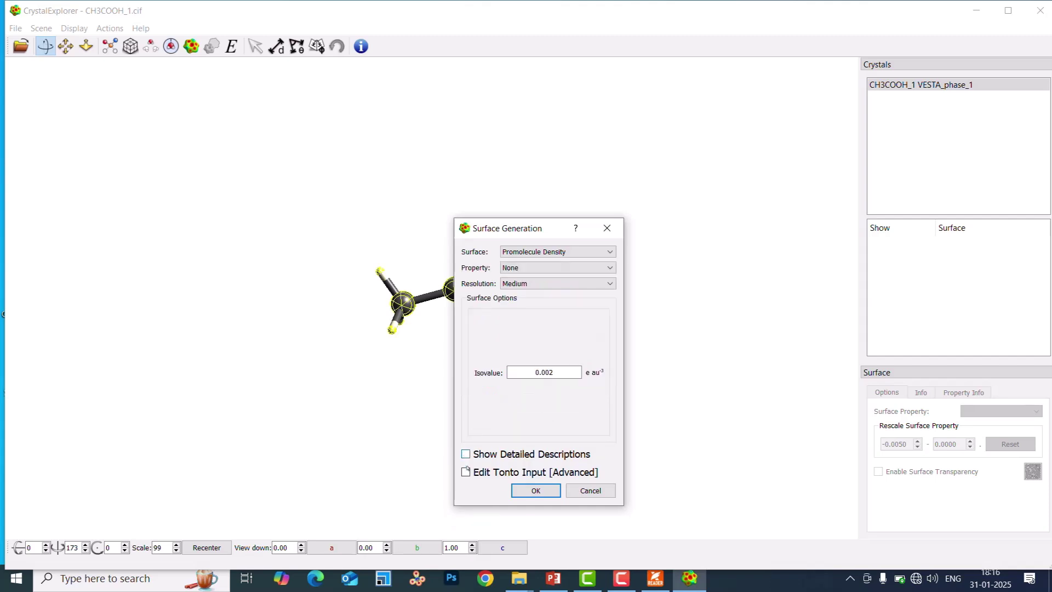
{"action": "left_click", "coordinate": [466, 472]}
{"action": "left_click", "coordinate": [465, 471]}
Generate the d norm-coloured promolecule density surface and open the surface property list.
{"action": "left_click", "coordinate": [537, 490]}
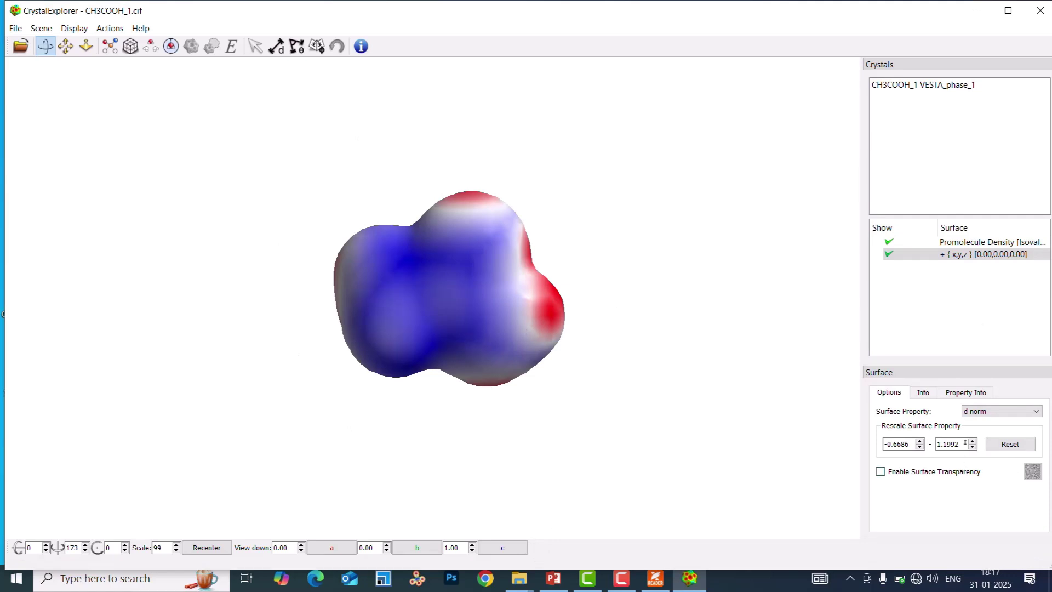
{"action": "left_click", "coordinate": [977, 412]}
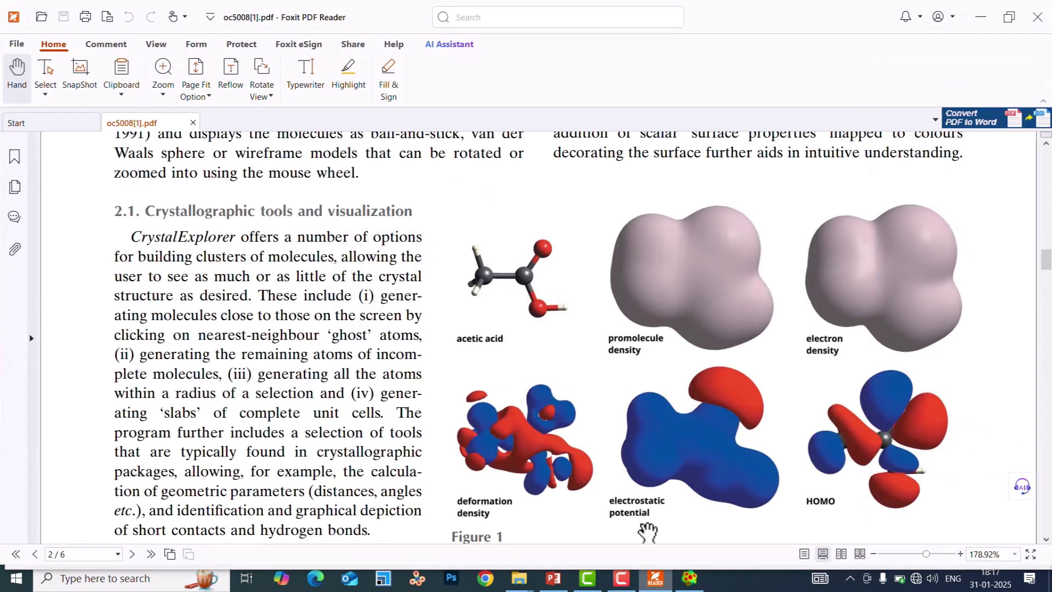
{"action": "scroll", "coordinate": [512, 394], "scroll_direction": "down", "scroll_amount": 5}
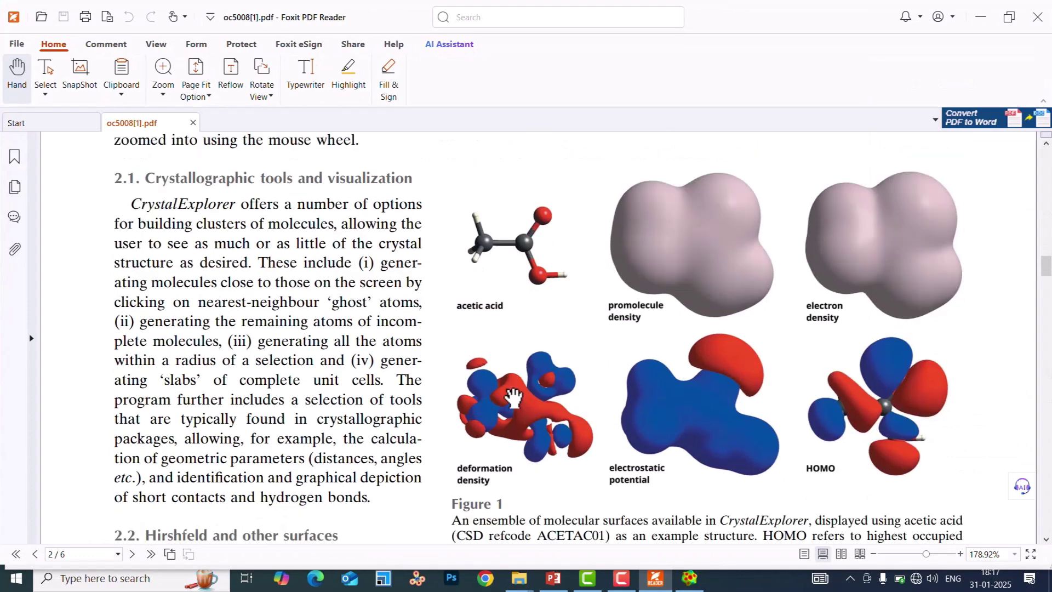
Scroll to Table 1 of surface properties on page 3, then minimize the reader.
{"action": "scroll", "coordinate": [513, 388], "scroll_direction": "down", "scroll_amount": 10}
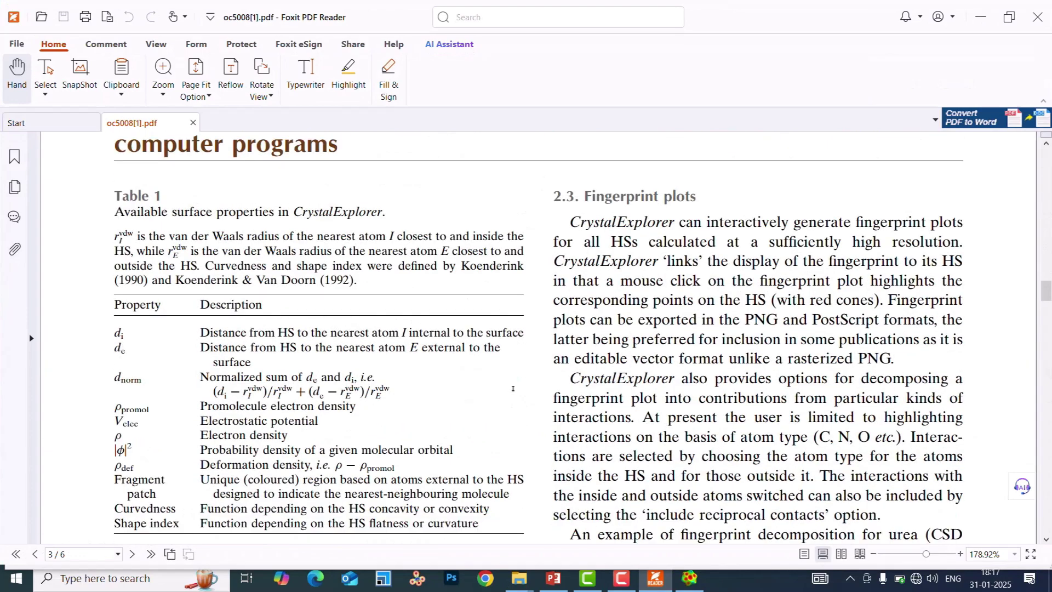
{"action": "scroll", "coordinate": [512, 388], "scroll_direction": "down", "scroll_amount": 1}
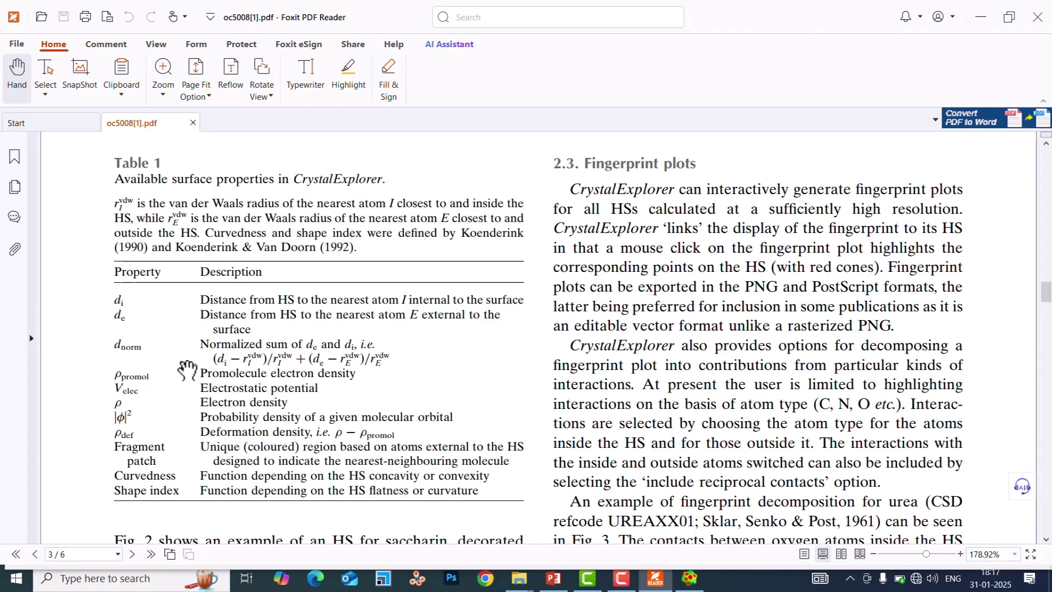
{"action": "left_click", "coordinate": [980, 16]}
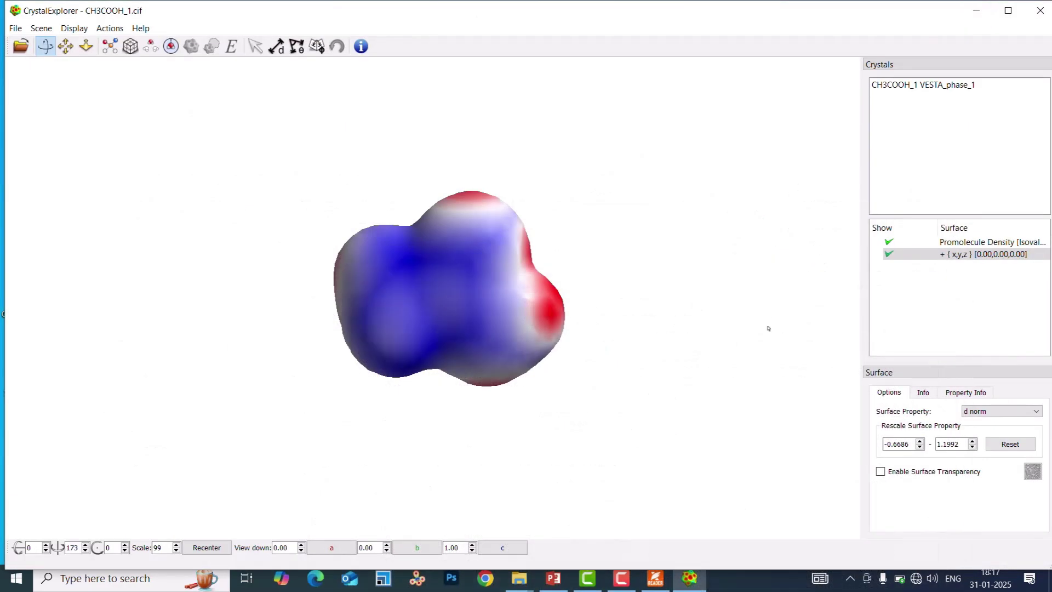
Set the surface property to None and zoom in on the plain pink surface.
{"action": "left_click", "coordinate": [986, 412]}
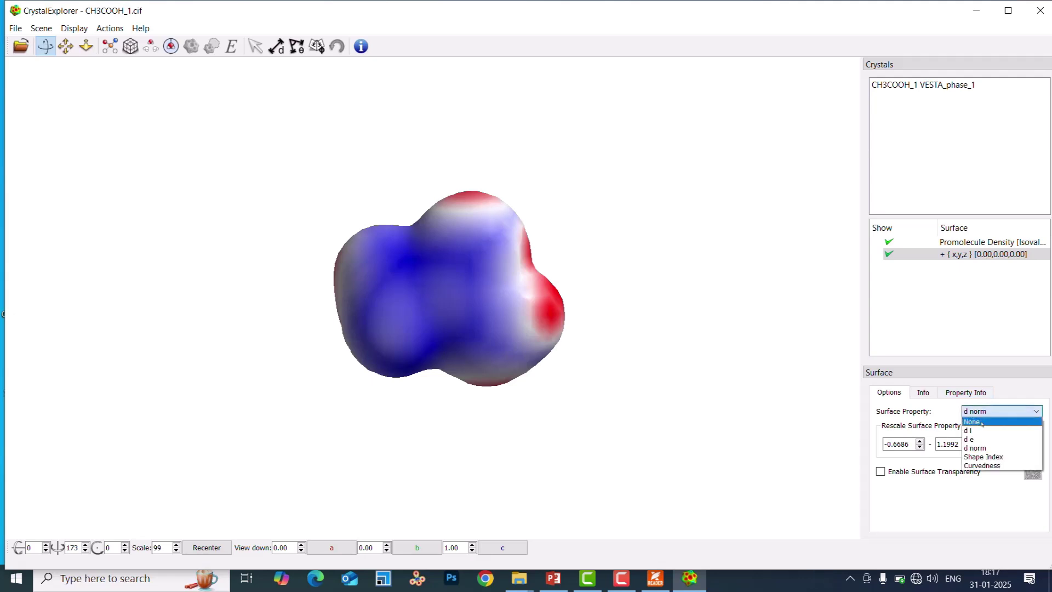
{"action": "left_click", "coordinate": [980, 421]}
{"action": "scroll", "coordinate": [382, 313], "scroll_direction": "up", "scroll_amount": 5}
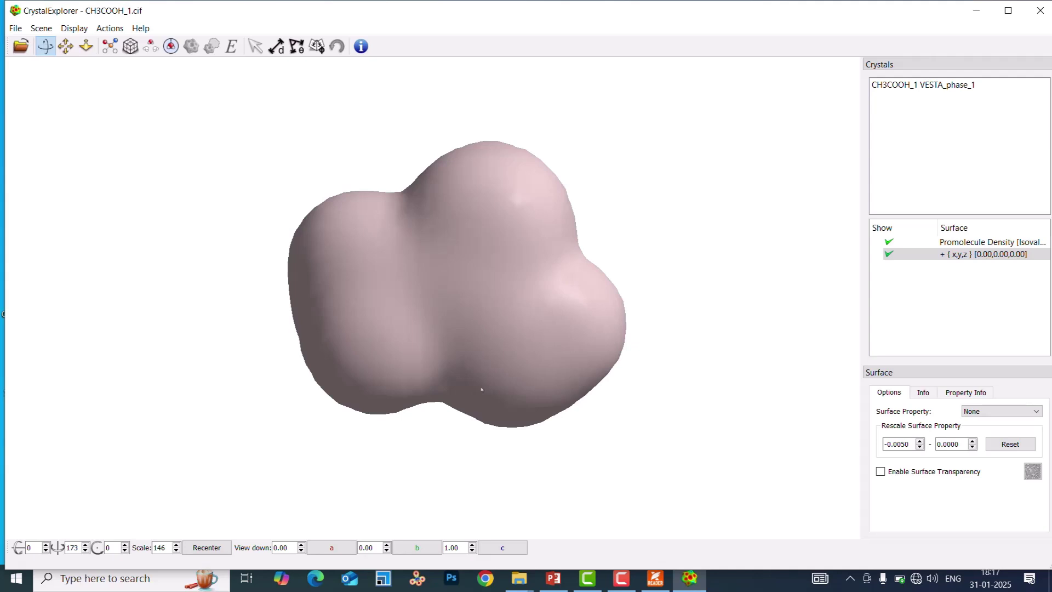
Search Windows for 'snip' and launch Snipping Tool.
{"action": "left_click", "coordinate": [116, 579]}
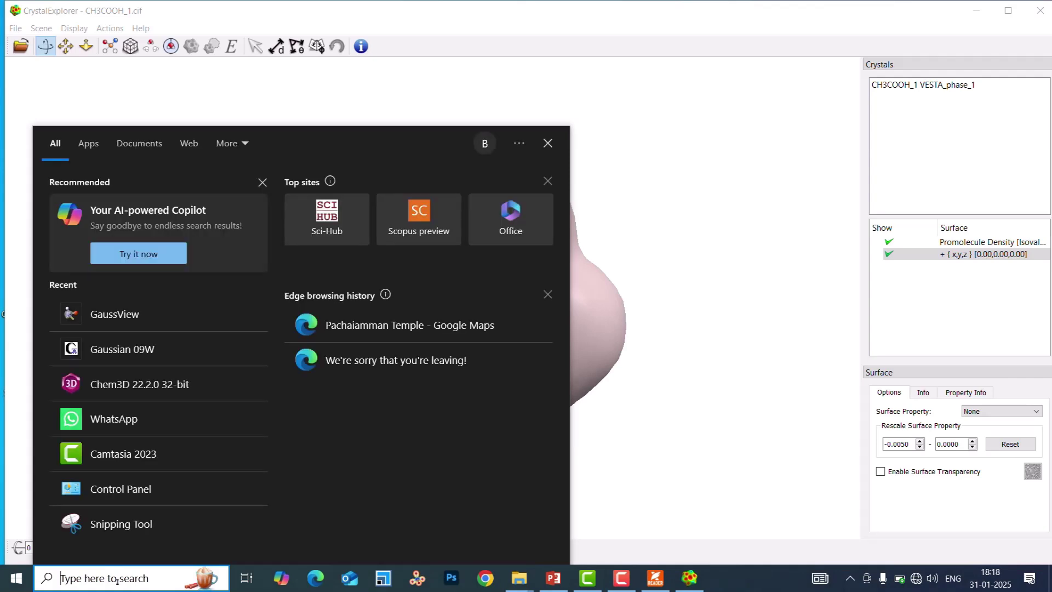
{"action": "type", "text": "snip"}
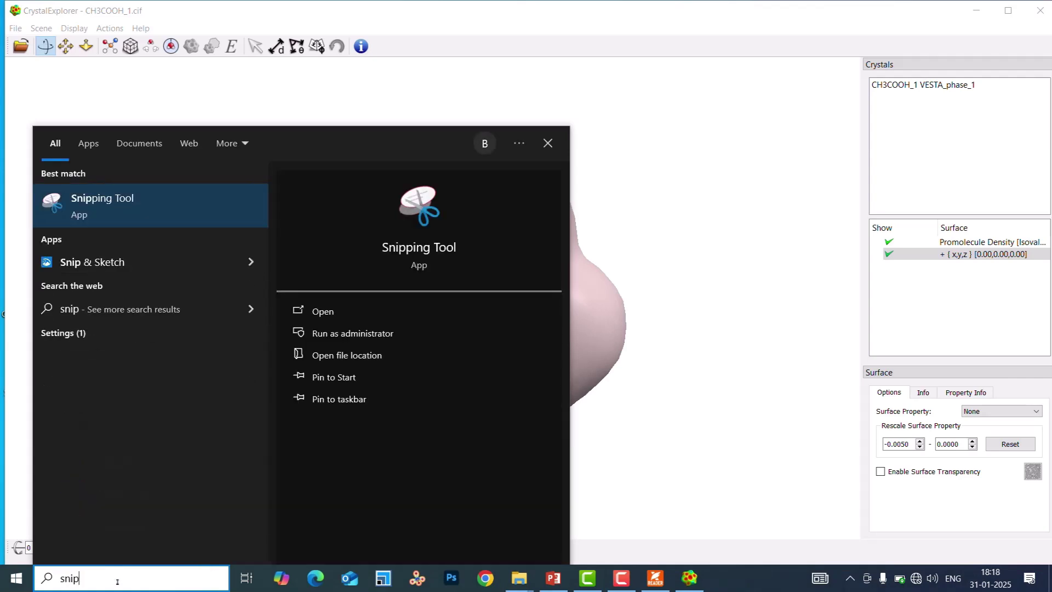
{"action": "left_click", "coordinate": [97, 205]}
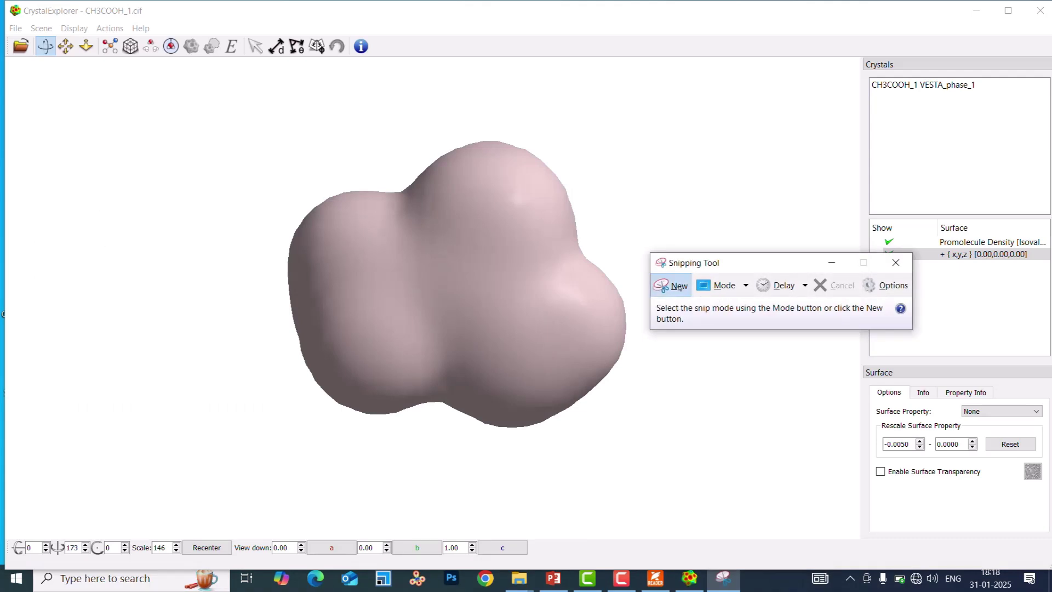
Take a new rectangular snip framing the pink surface in the 3D view.
{"action": "left_click", "coordinate": [679, 286]}
{"action": "left_click_drag", "start_coordinate": [230, 118], "coordinate": [681, 481]}
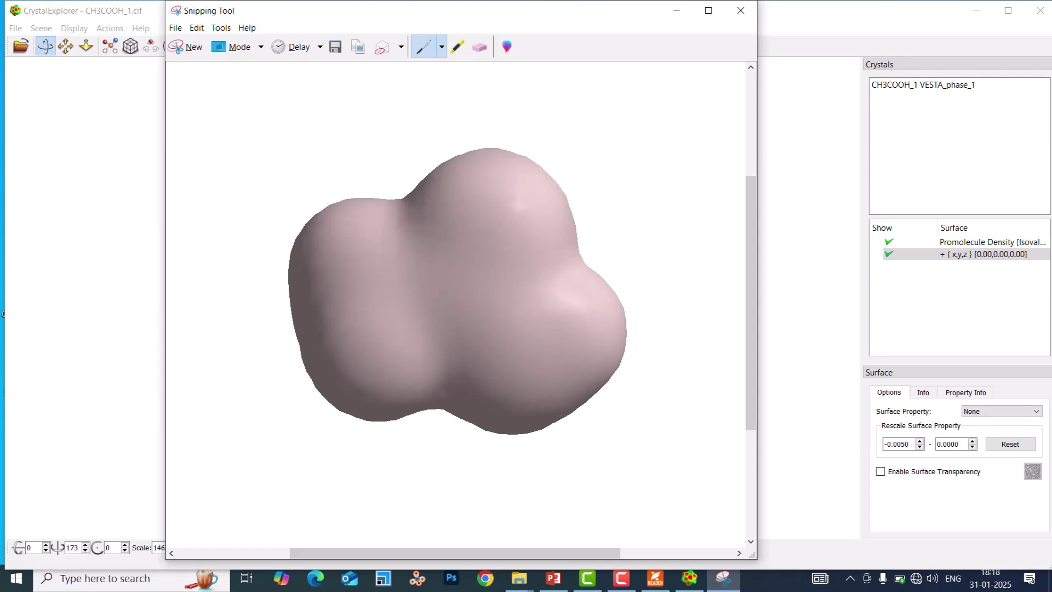
Save the surface snip as JPEG 'Capture1' in the CH3COOH folder, then close Snipping Tool.
{"action": "left_click", "coordinate": [175, 28]}
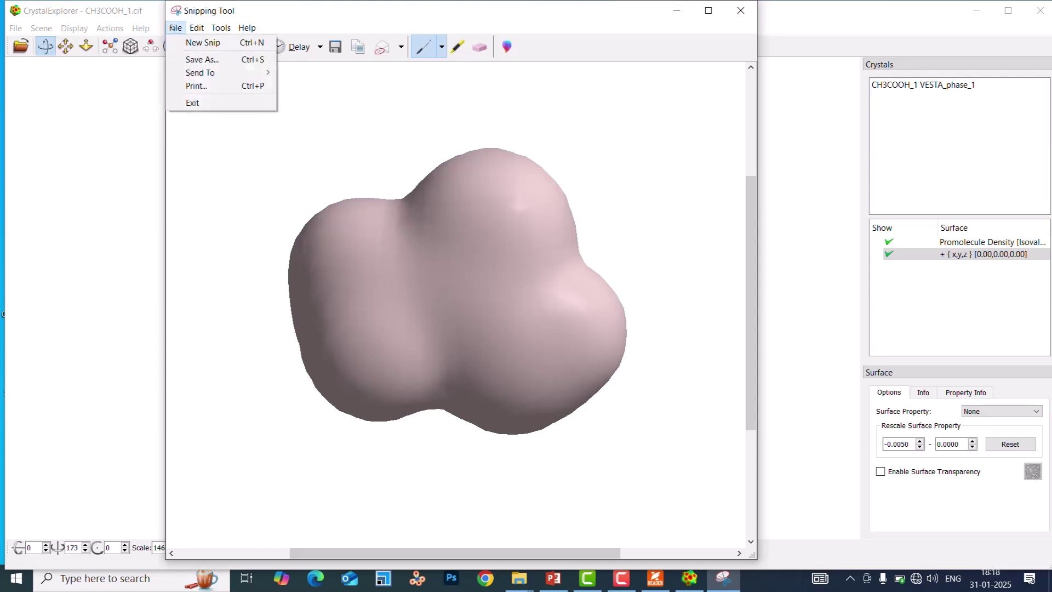
{"action": "left_click", "coordinate": [203, 62]}
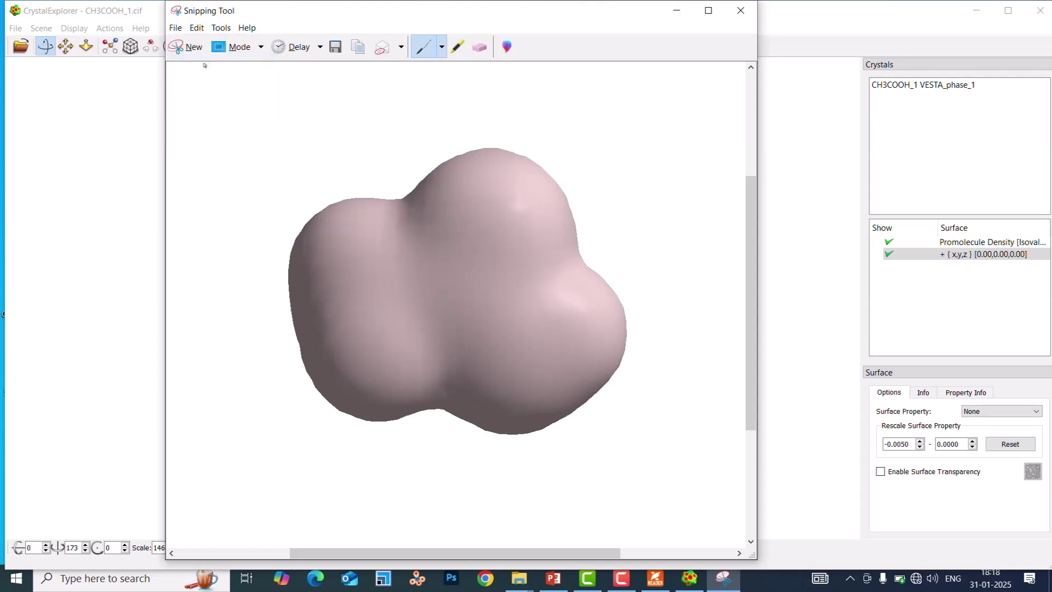
{"action": "scroll", "coordinate": [228, 165], "scroll_direction": "up", "scroll_amount": 2}
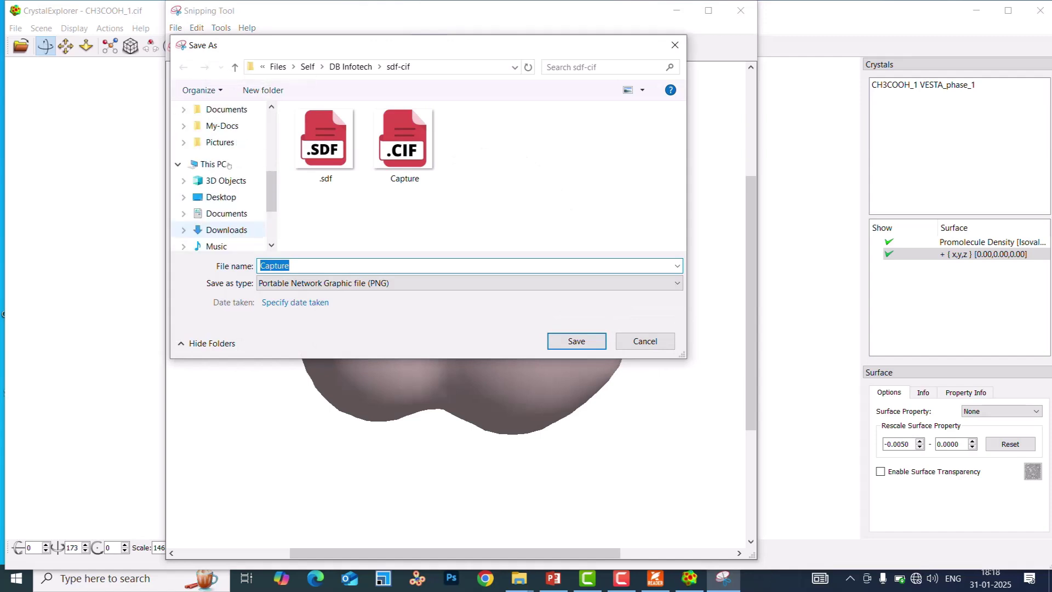
{"action": "scroll", "coordinate": [229, 165], "scroll_direction": "up", "scroll_amount": 3}
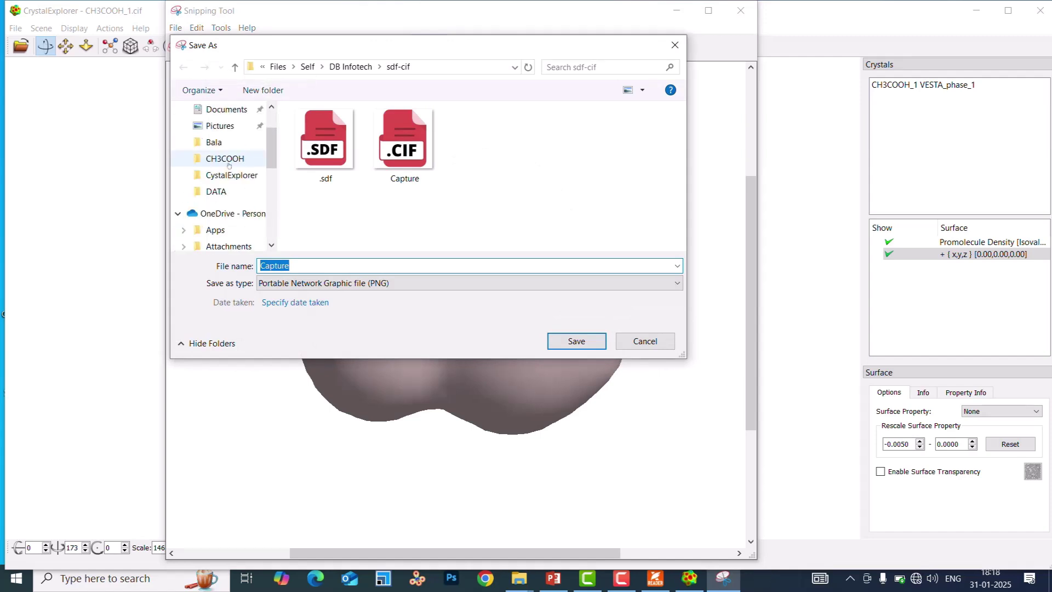
{"action": "left_click", "coordinate": [225, 159]}
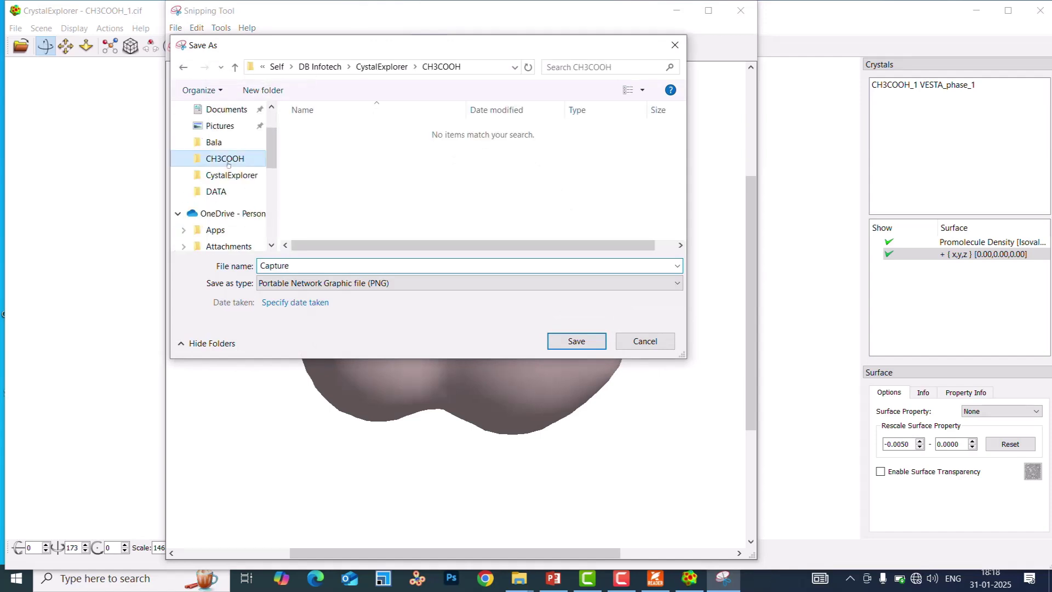
{"action": "left_click", "coordinate": [298, 266]}
{"action": "type", "text": "1"}
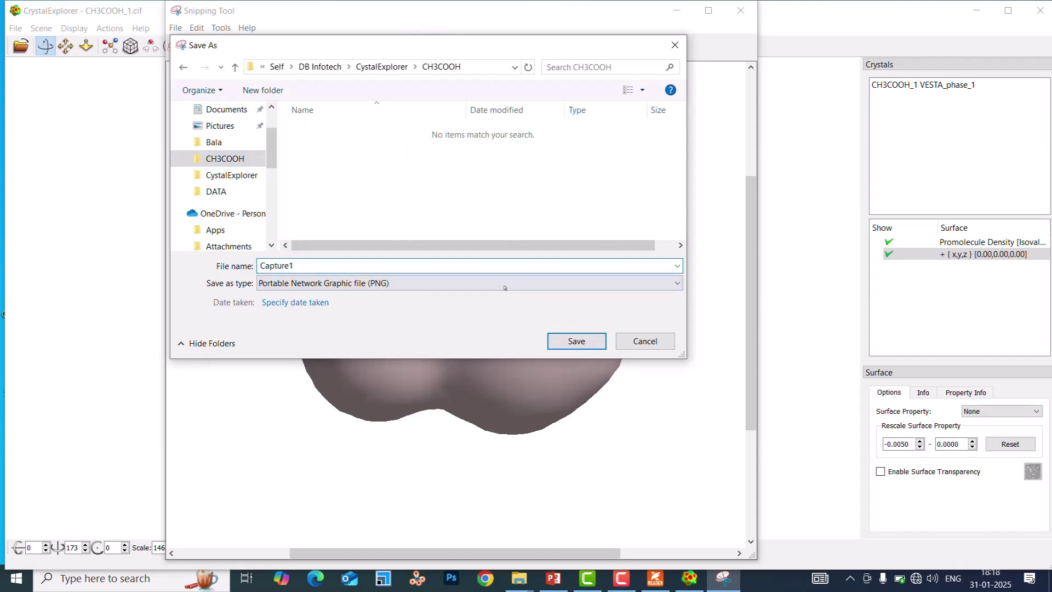
{"action": "left_click", "coordinate": [501, 283]}
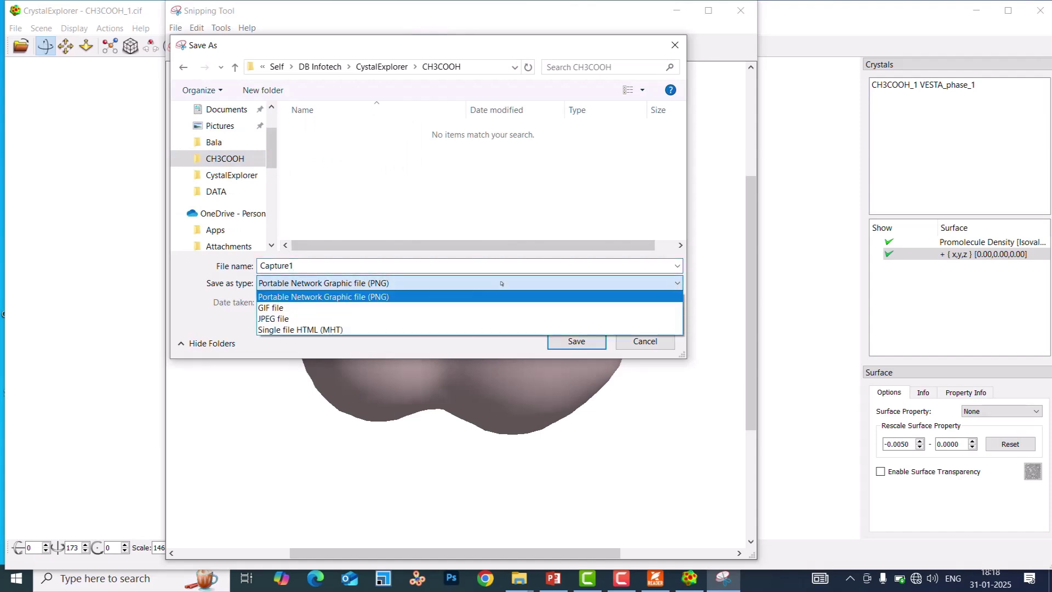
{"action": "left_click", "coordinate": [297, 322]}
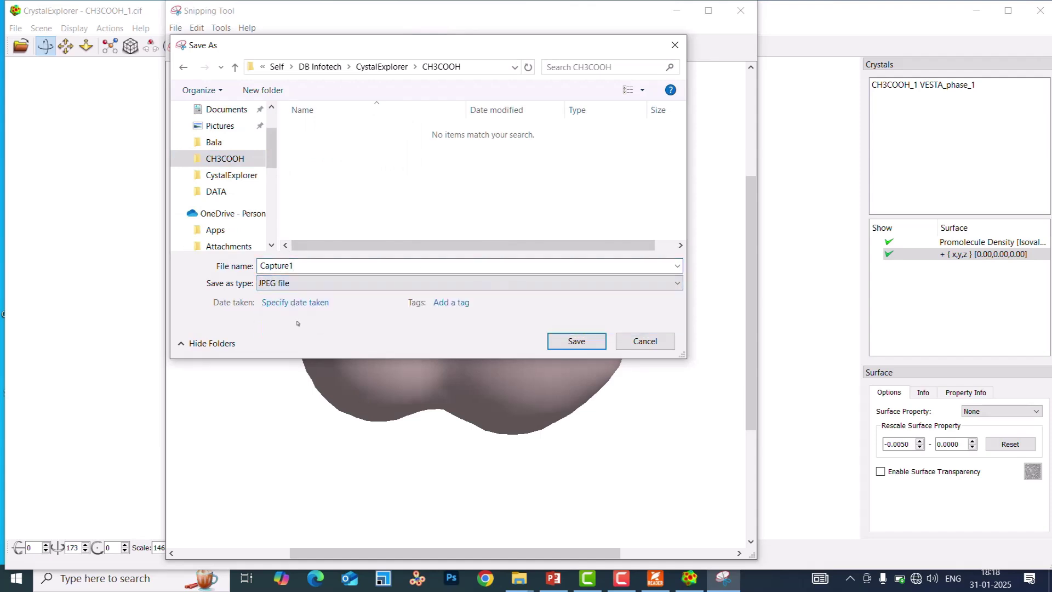
{"action": "left_click", "coordinate": [580, 341]}
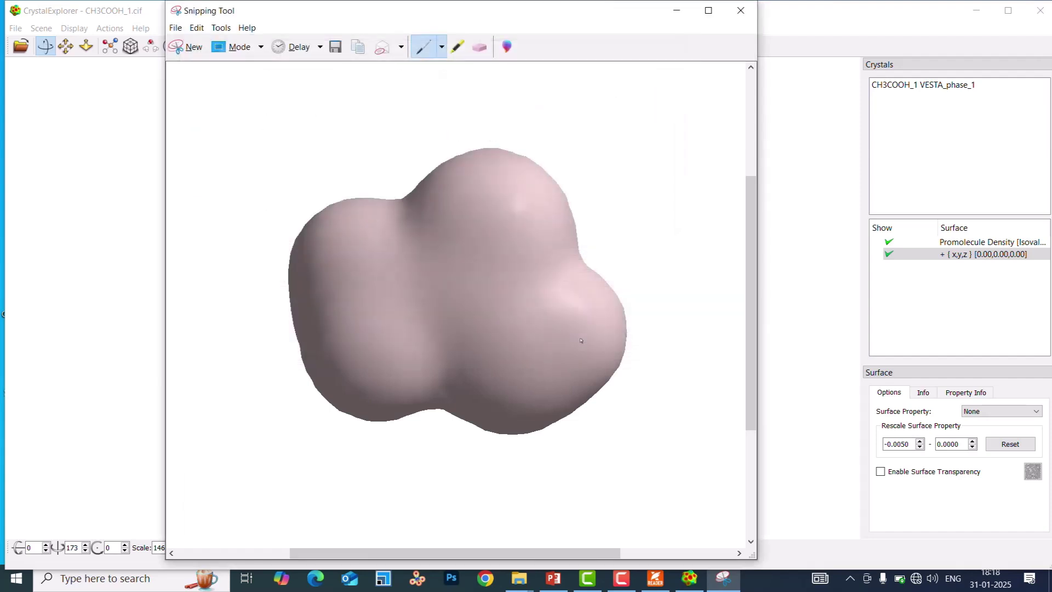
{"action": "left_click", "coordinate": [740, 10]}
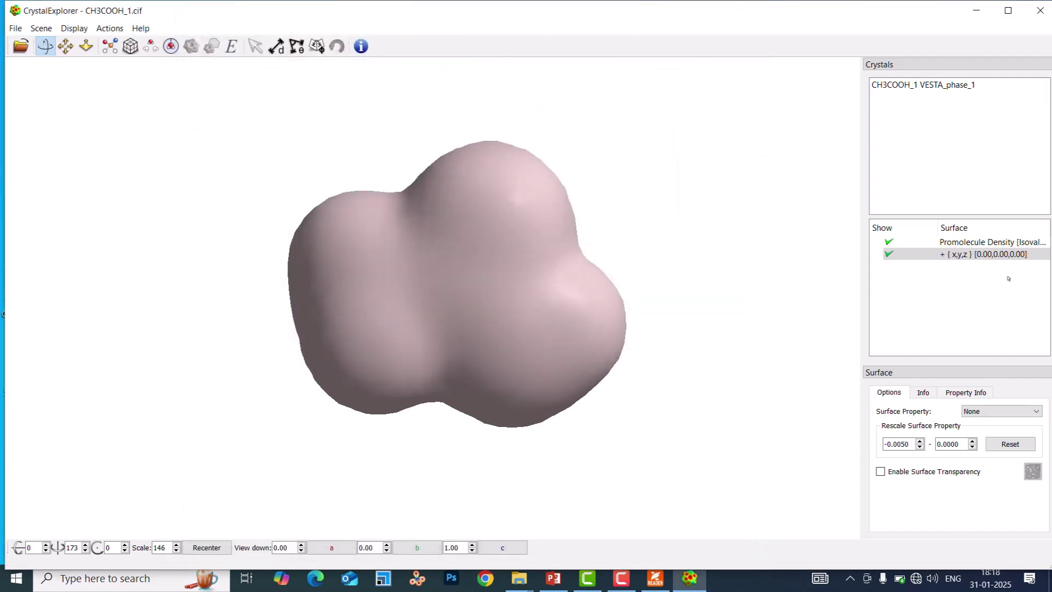
Delete the + {x,y,z} and Promolecule Density surfaces from the surface list.
{"action": "left_click", "coordinate": [888, 254]}
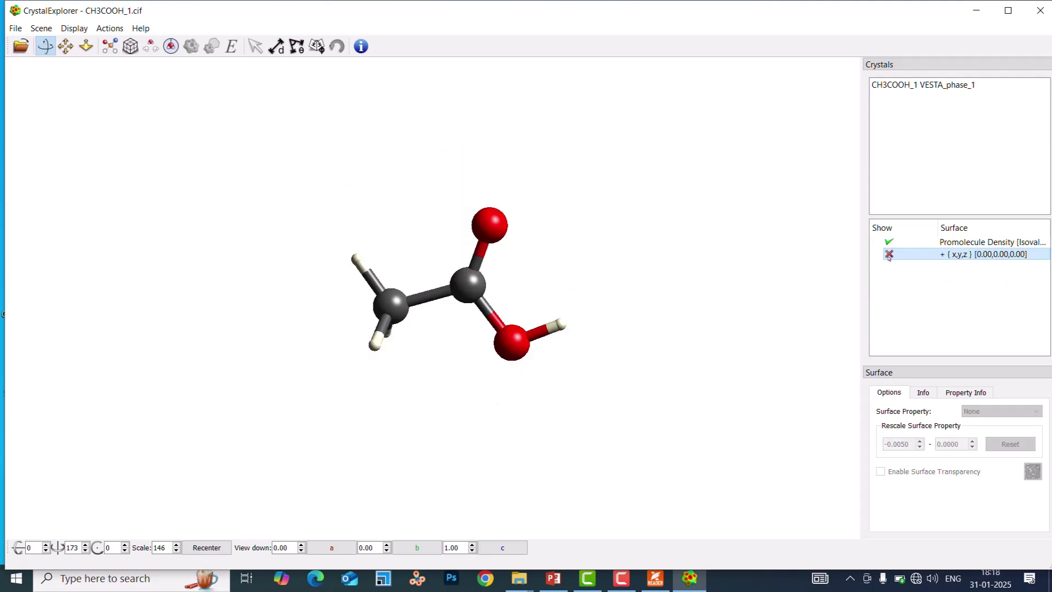
{"action": "key", "text": "Delete"}
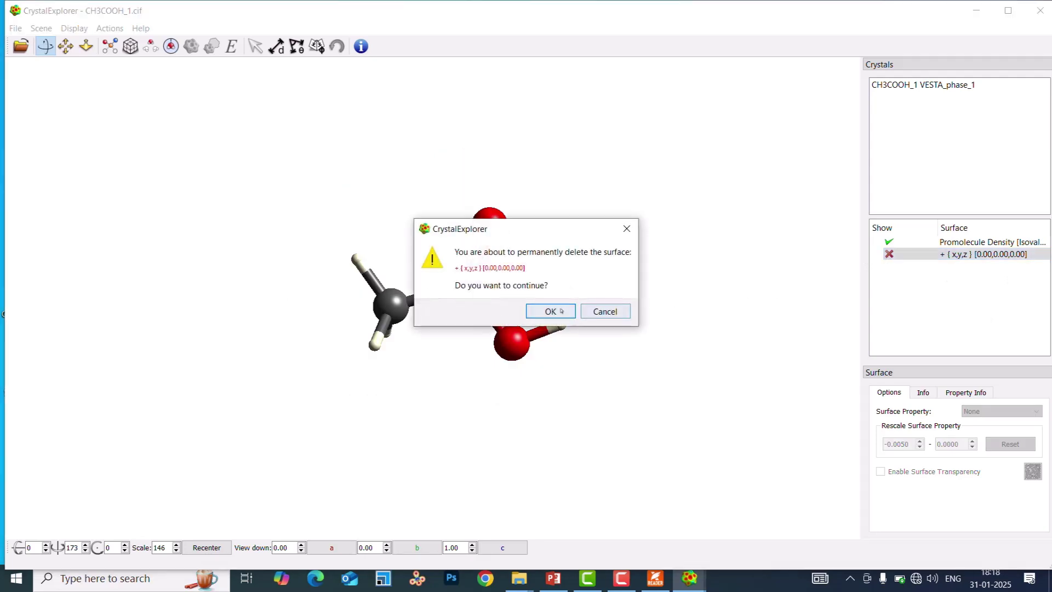
{"action": "left_click", "coordinate": [548, 310]}
{"action": "left_click", "coordinate": [889, 242]}
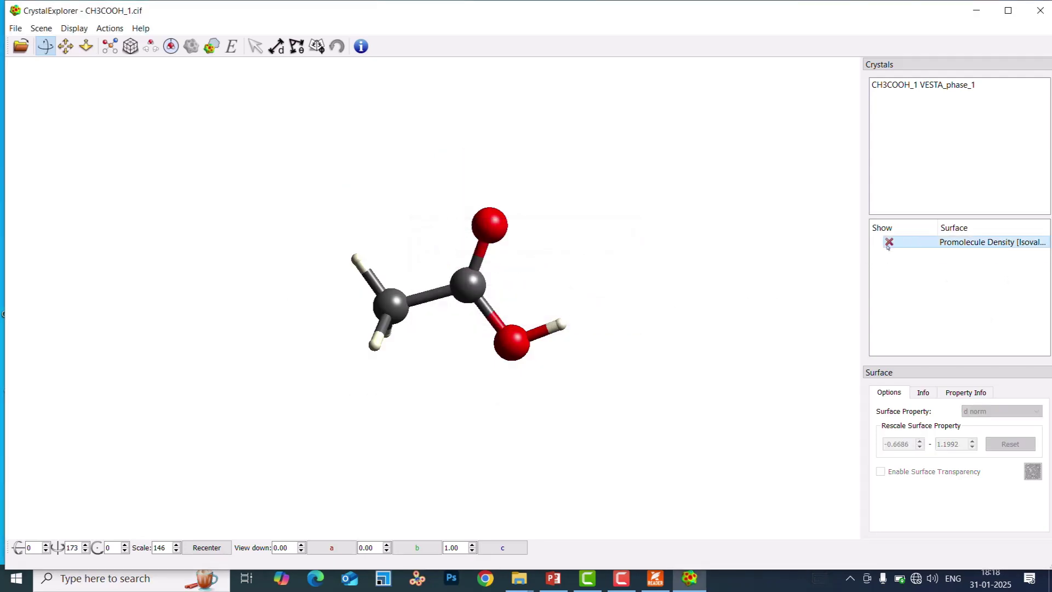
{"action": "key", "text": "Delete"}
{"action": "left_click", "coordinate": [550, 320]}
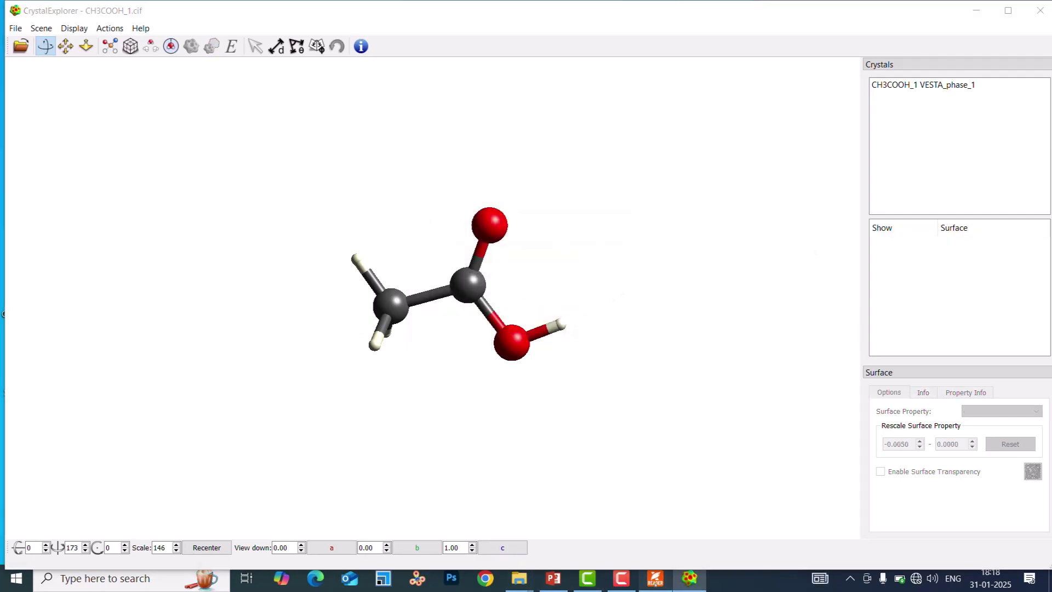
Look over the reference PDF paper, then minimize it to return to CrystalExplorer.
{"action": "key", "text": "alt+Tab"}
{"action": "scroll", "coordinate": [649, 452], "scroll_direction": "up", "scroll_amount": 10}
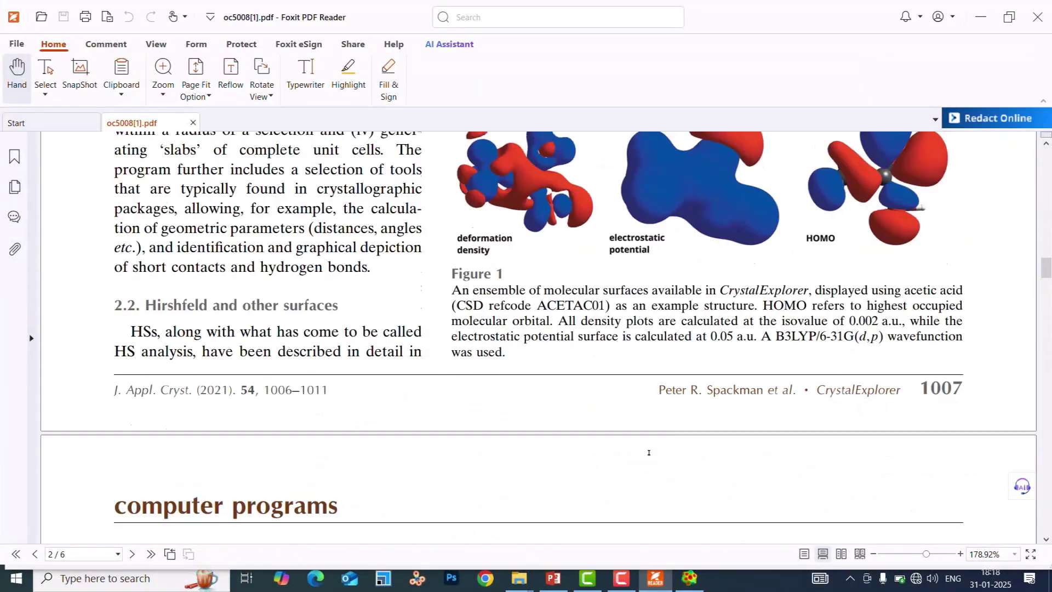
{"action": "scroll", "coordinate": [648, 452], "scroll_direction": "up", "scroll_amount": 3}
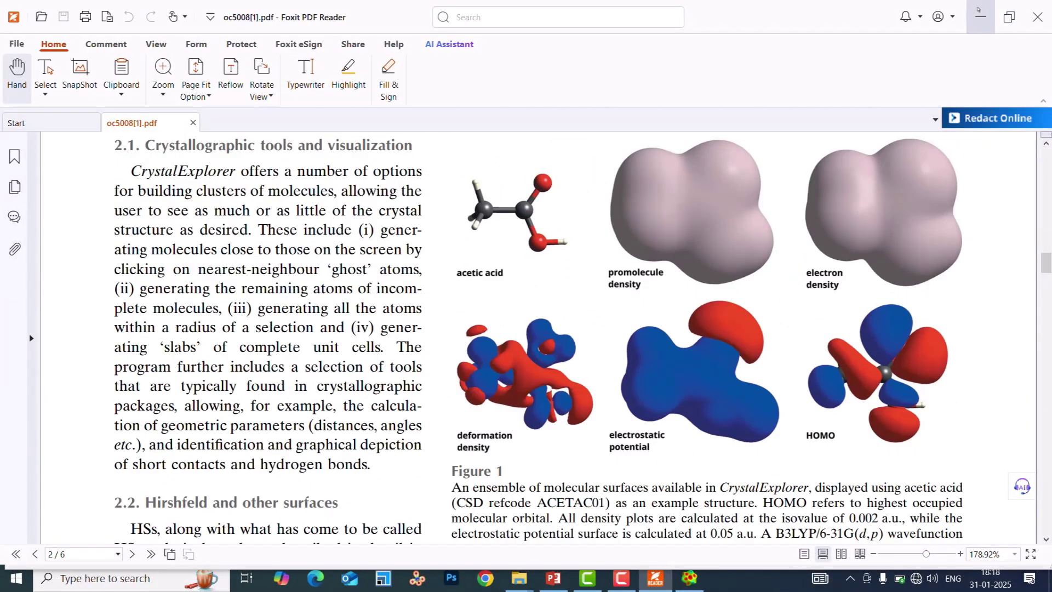
{"action": "left_click", "coordinate": [978, 11]}
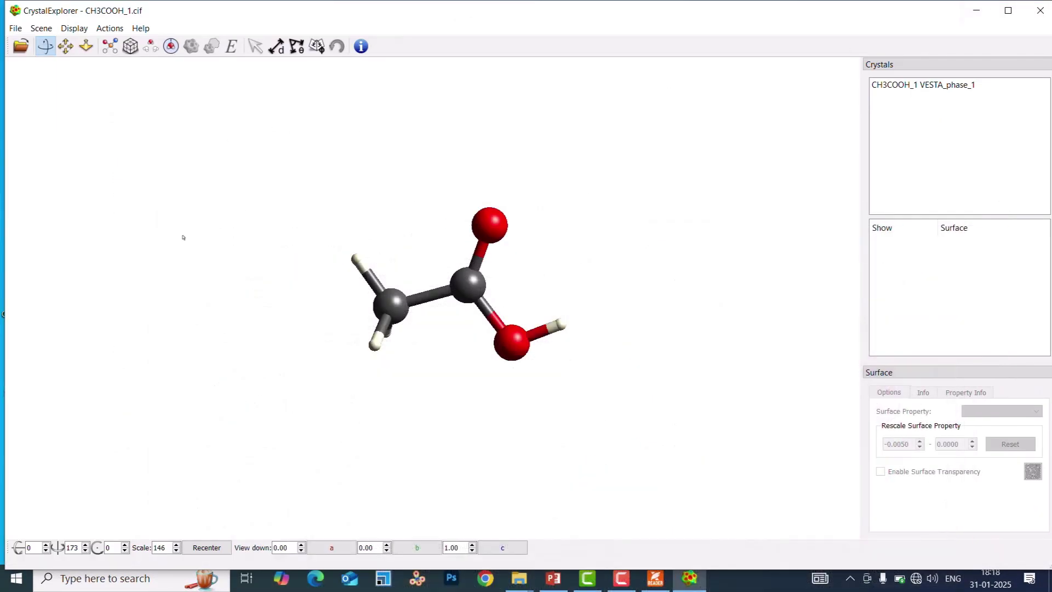
Select the whole molecule and request an Electron Density surface (isovalue 0.008) with a new wavefunction.
{"action": "left_click", "coordinate": [467, 281]}
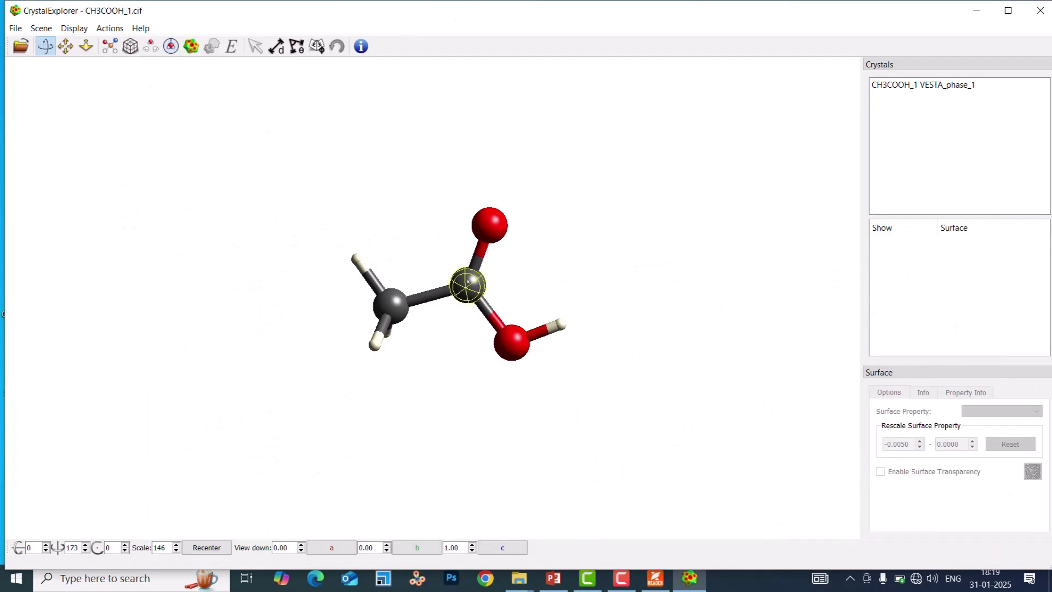
{"action": "double_click", "coordinate": [467, 281]}
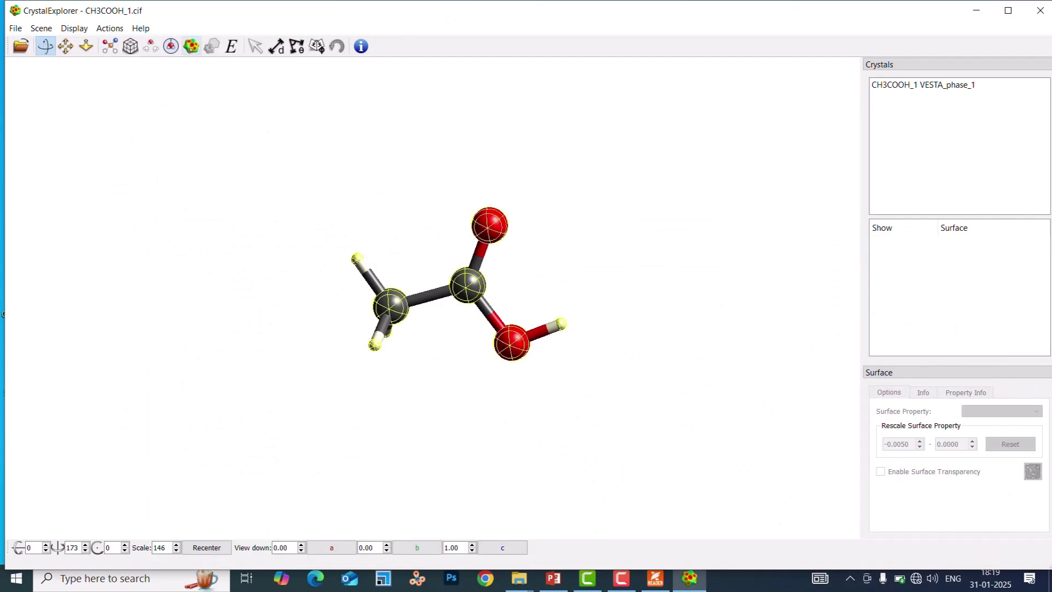
{"action": "left_click", "coordinate": [191, 46]}
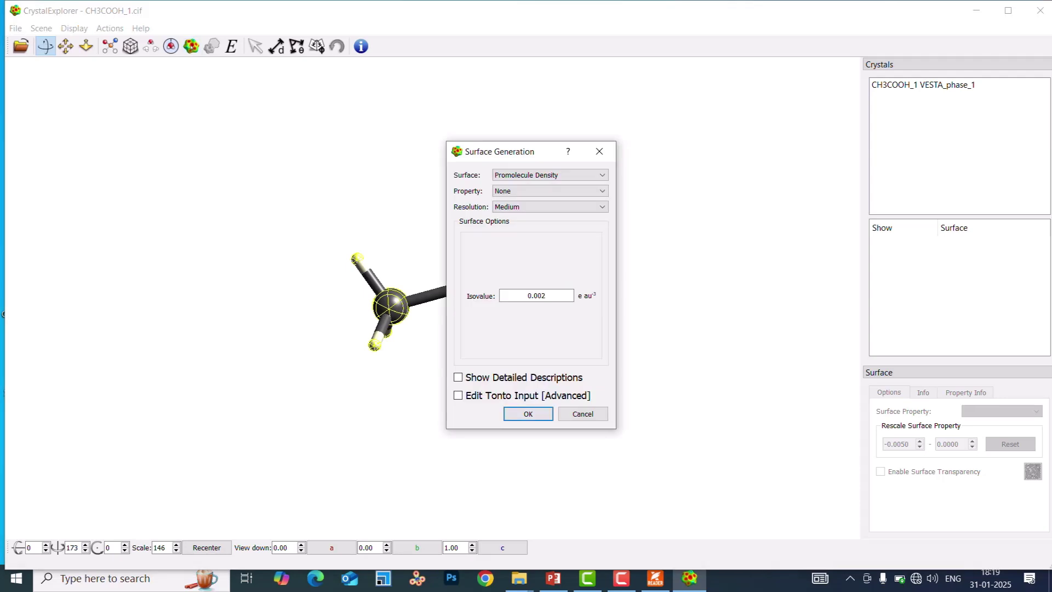
{"action": "left_click", "coordinate": [526, 175]}
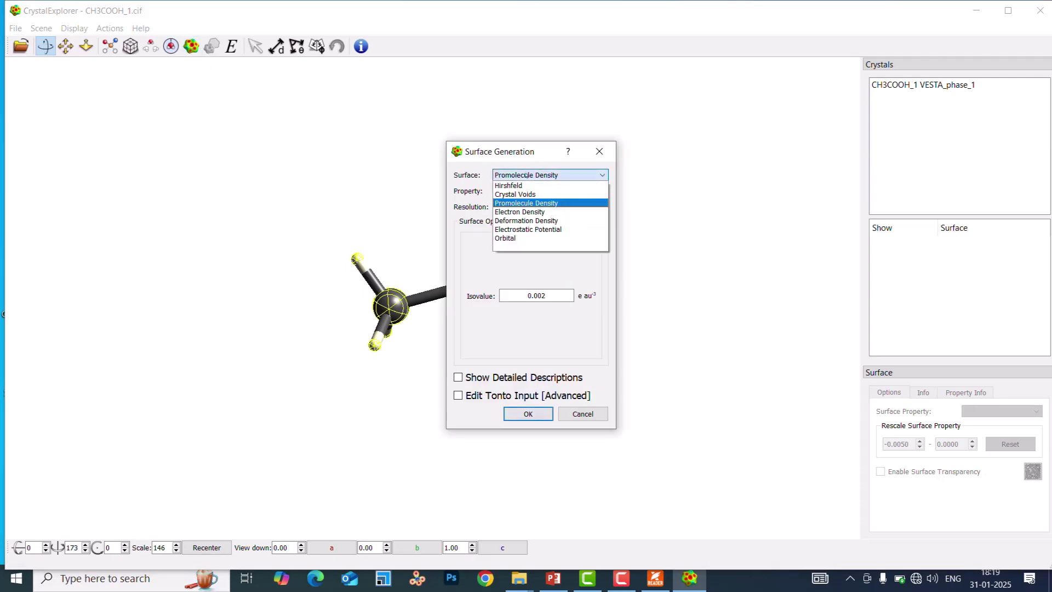
{"action": "left_click", "coordinate": [520, 211]}
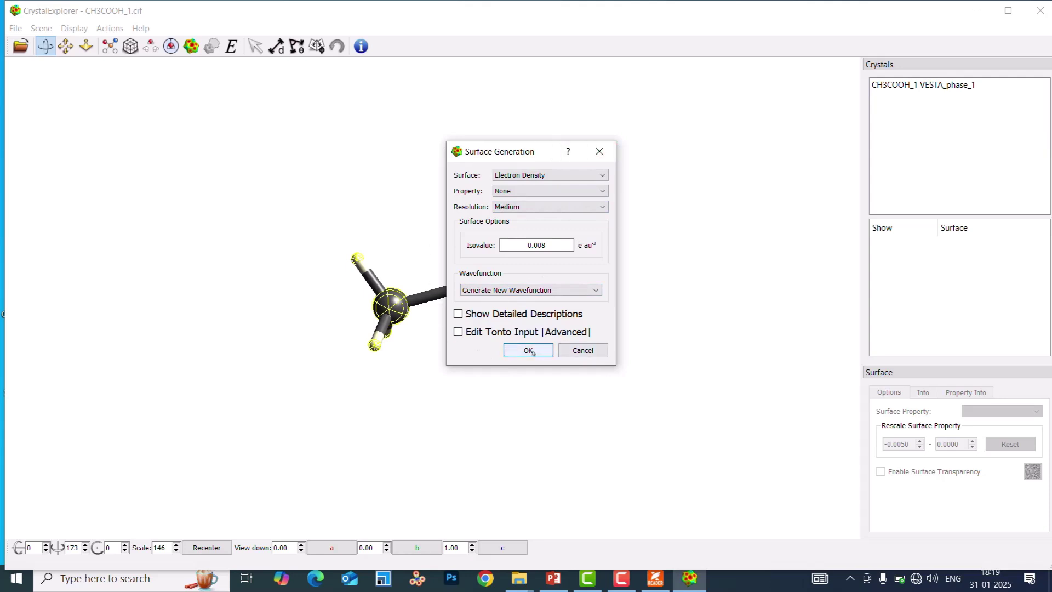
{"action": "left_click", "coordinate": [505, 292]}
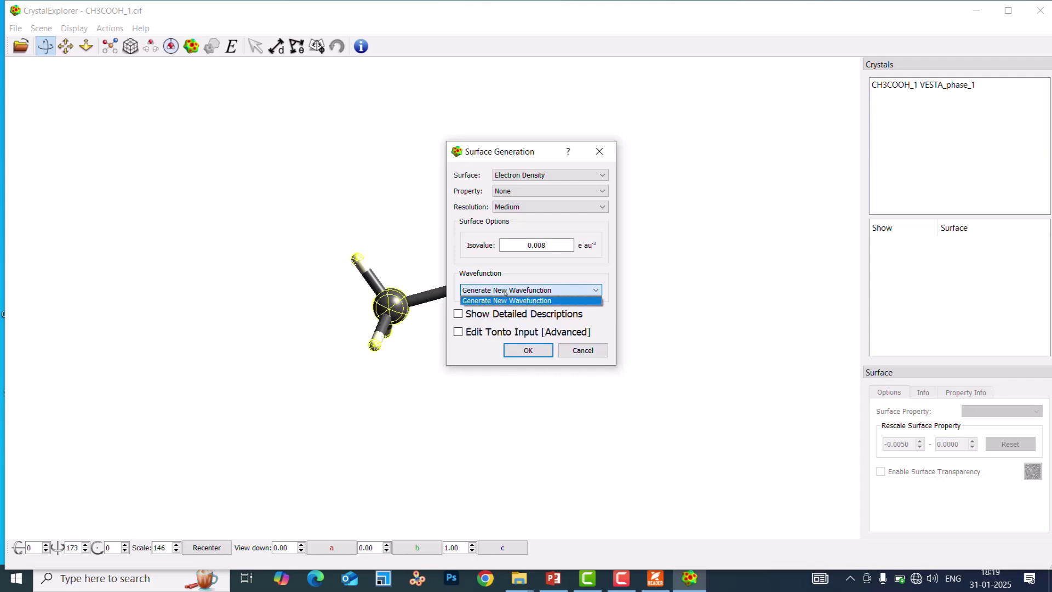
{"action": "left_click", "coordinate": [505, 292]}
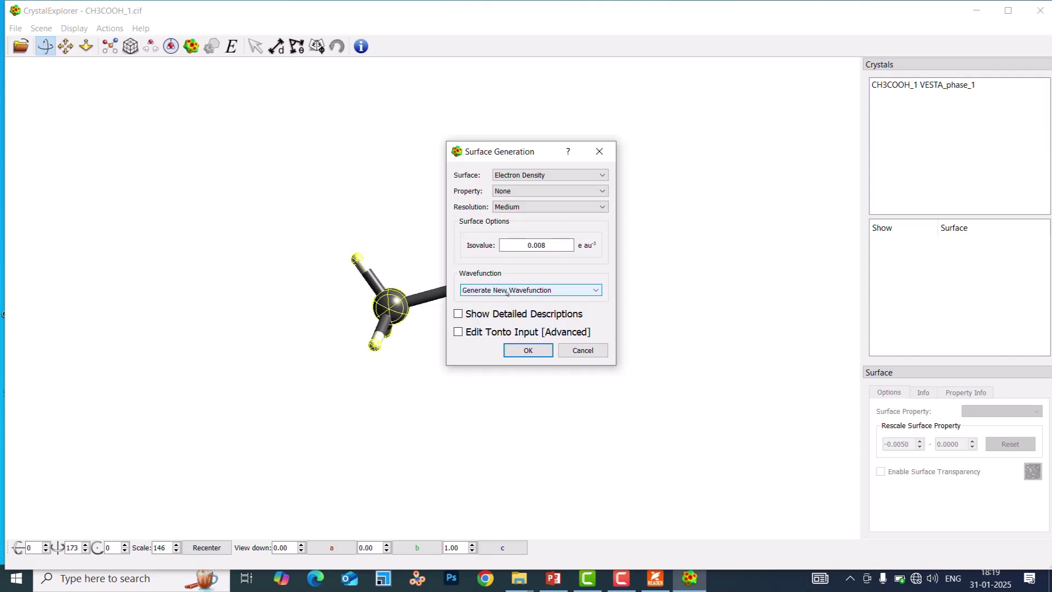
{"action": "left_click", "coordinate": [528, 350]}
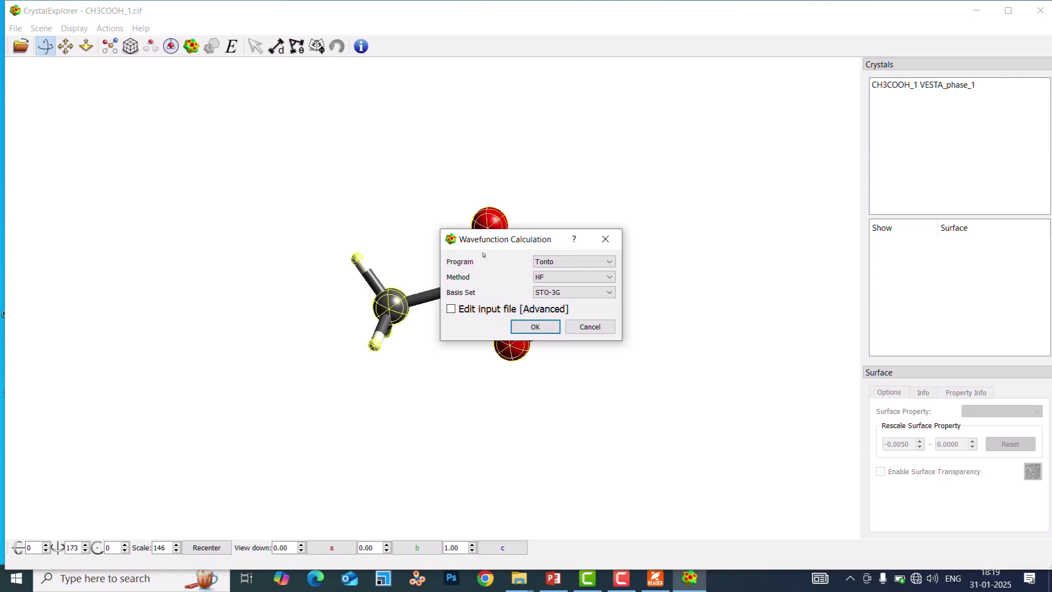
Run the wavefunction calculation using Tonto, method HF and basis set STO-3G.
{"action": "left_click", "coordinate": [554, 263]}
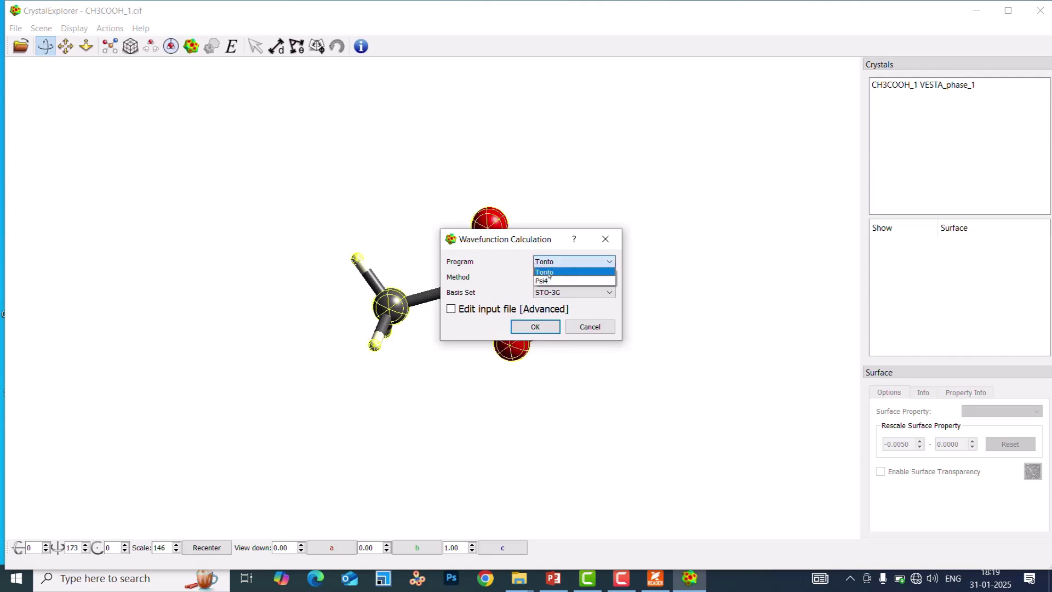
{"action": "left_click", "coordinate": [549, 272]}
{"action": "left_click", "coordinate": [549, 278]}
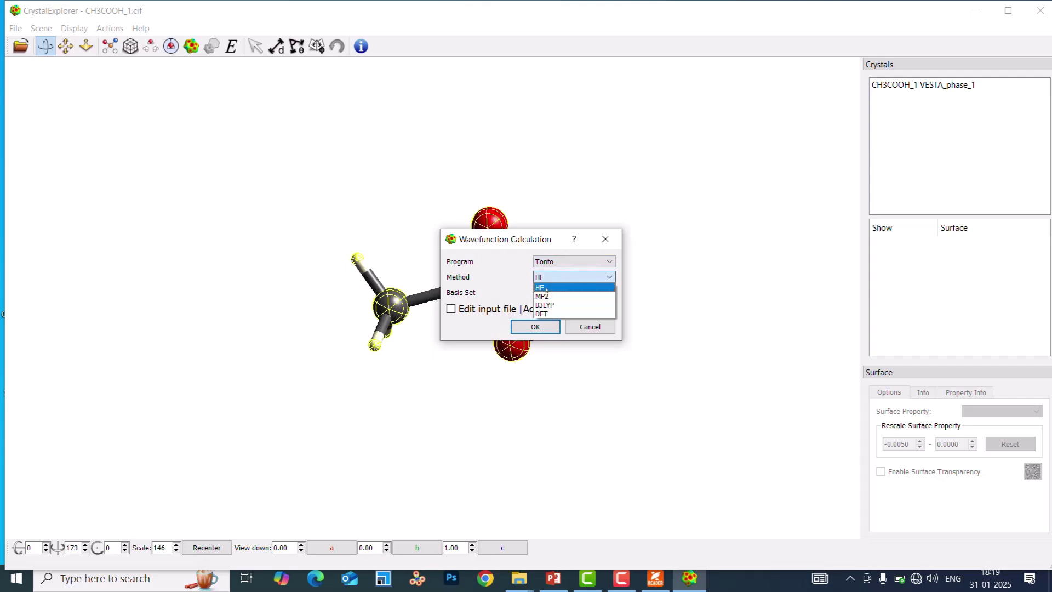
{"action": "left_click", "coordinate": [546, 289]}
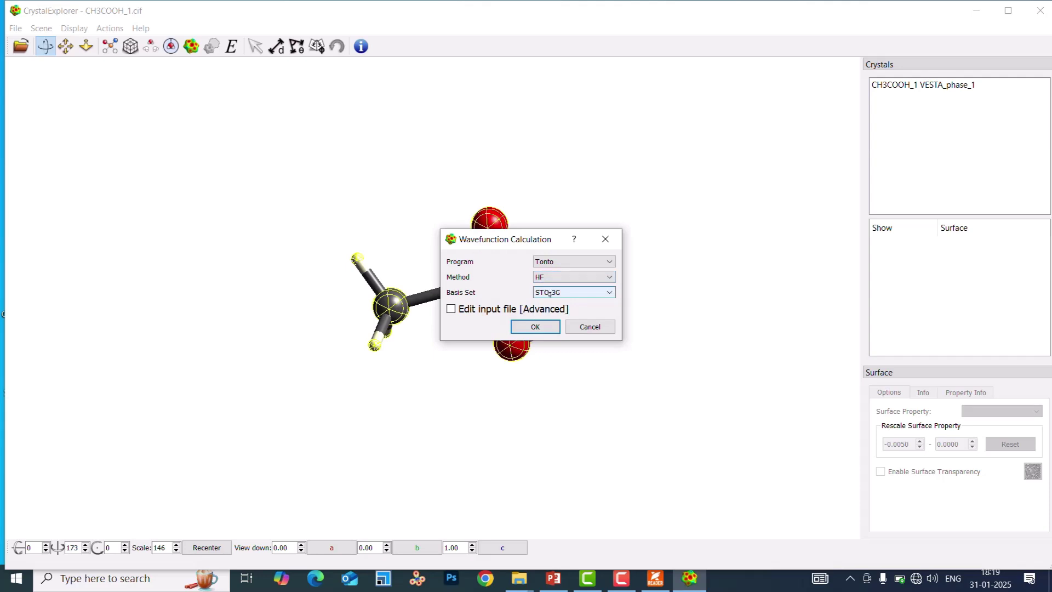
{"action": "left_click", "coordinate": [549, 294]}
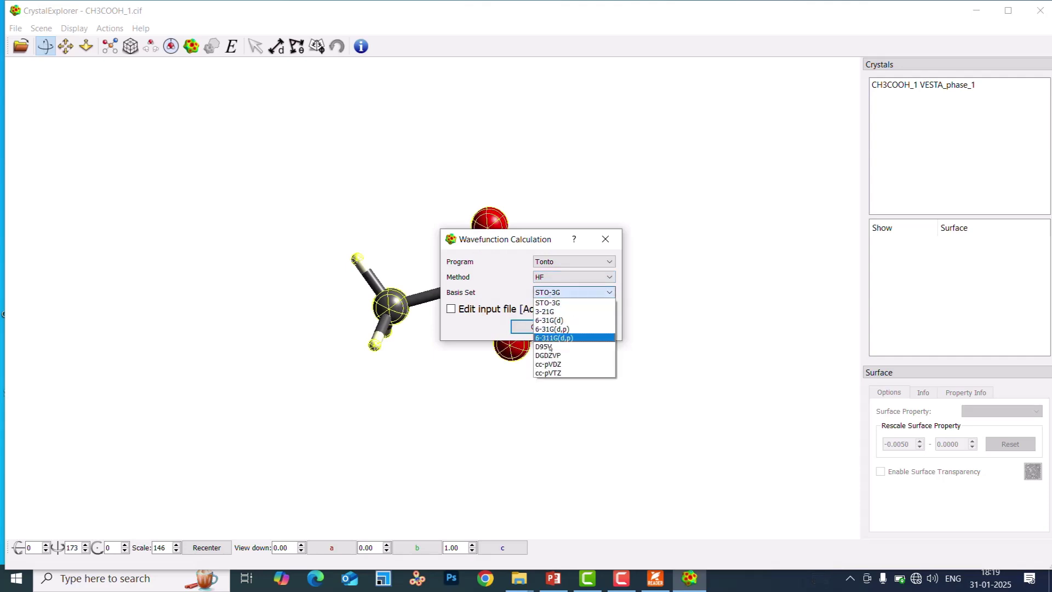
{"action": "left_click", "coordinate": [554, 302]}
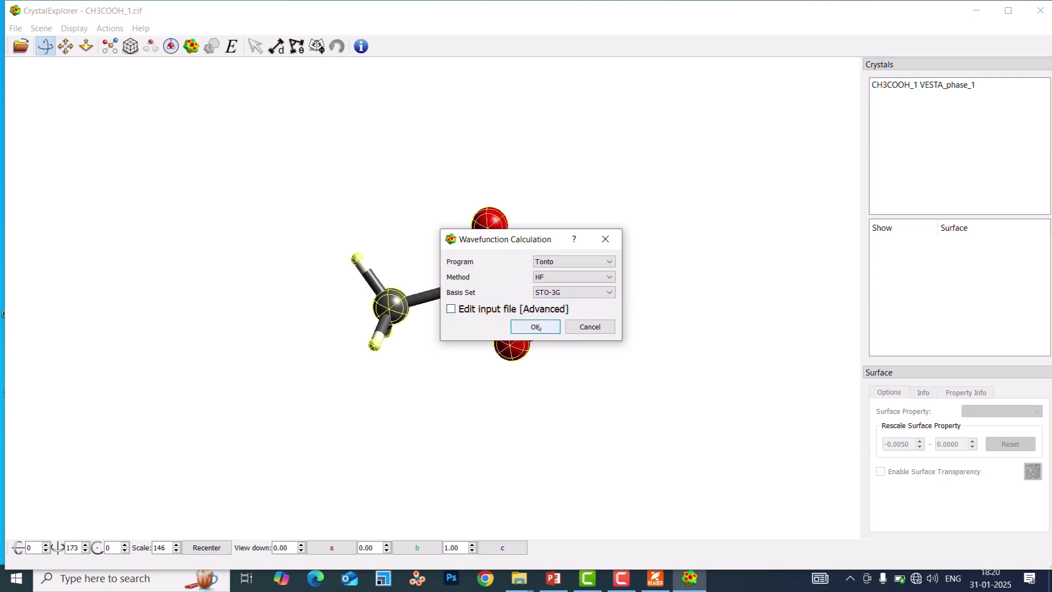
{"action": "left_click", "coordinate": [535, 326]}
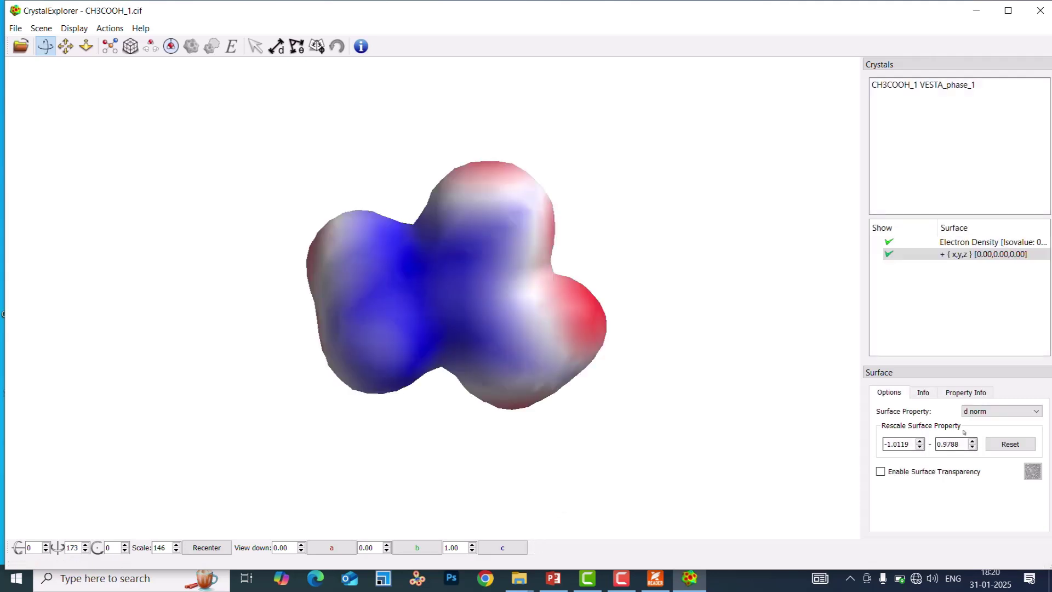
Change the surface's mapped property from d norm to None and zoom in.
{"action": "left_click", "coordinate": [973, 414]}
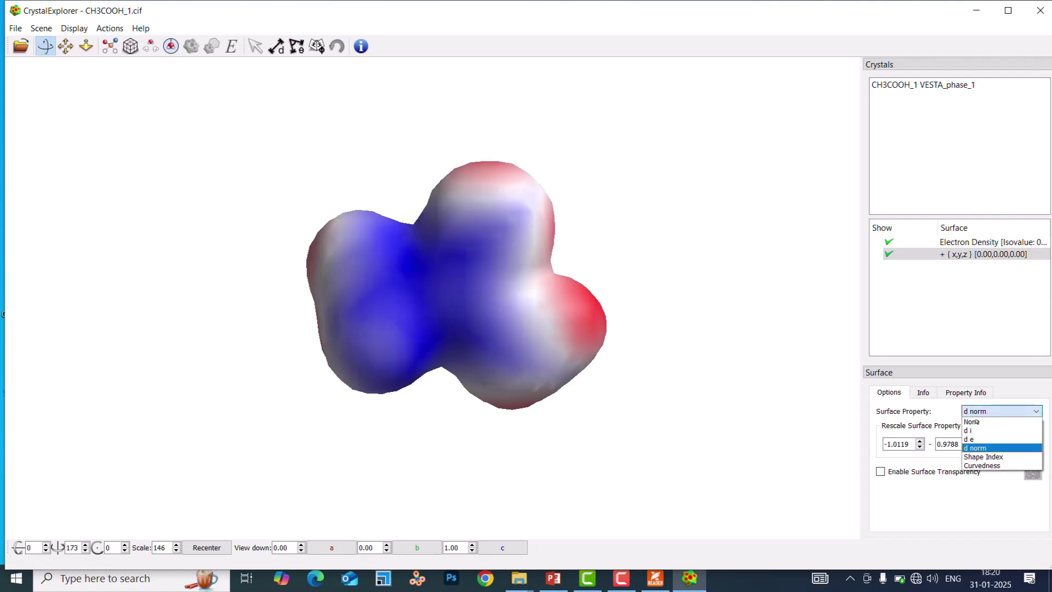
{"action": "left_click", "coordinate": [978, 423]}
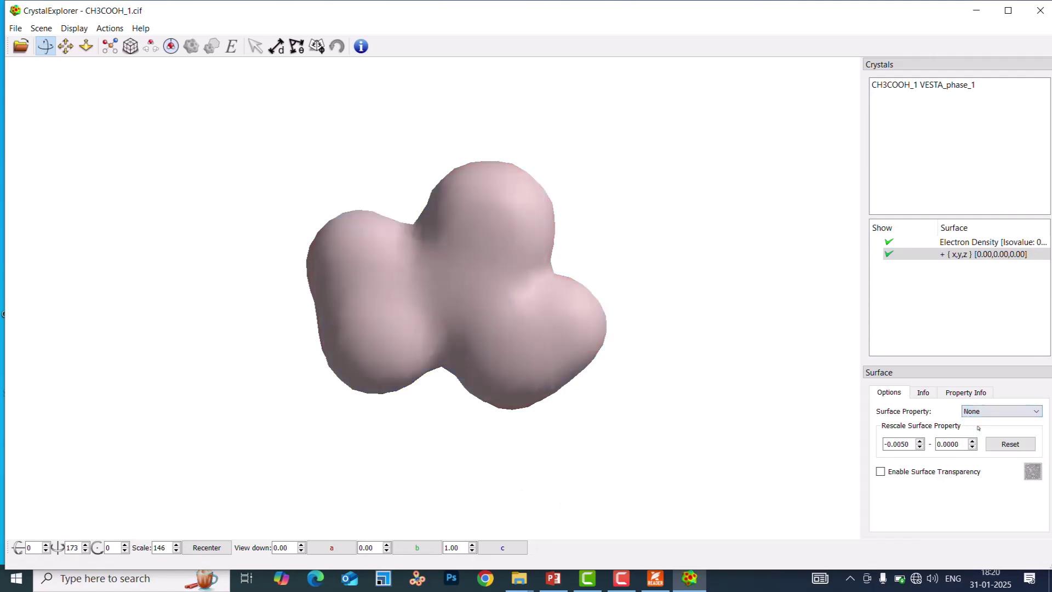
{"action": "scroll", "coordinate": [562, 340], "scroll_direction": "up", "scroll_amount": 3}
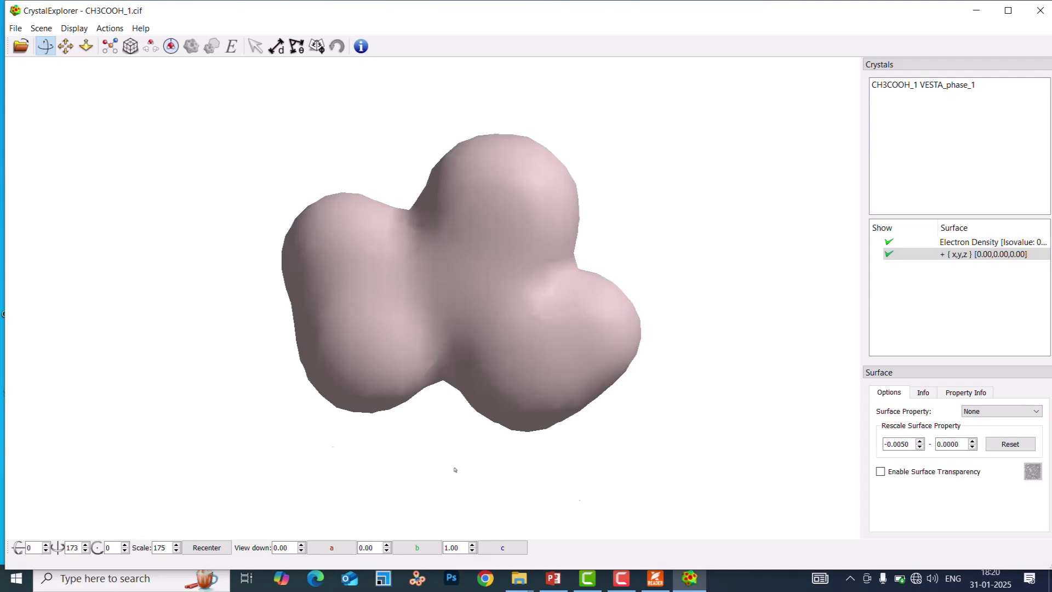
Launch Snipping Tool via the 'sni' search and snip the area around the density surface.
{"action": "left_click", "coordinate": [111, 578]}
{"action": "type", "text": "sni"}
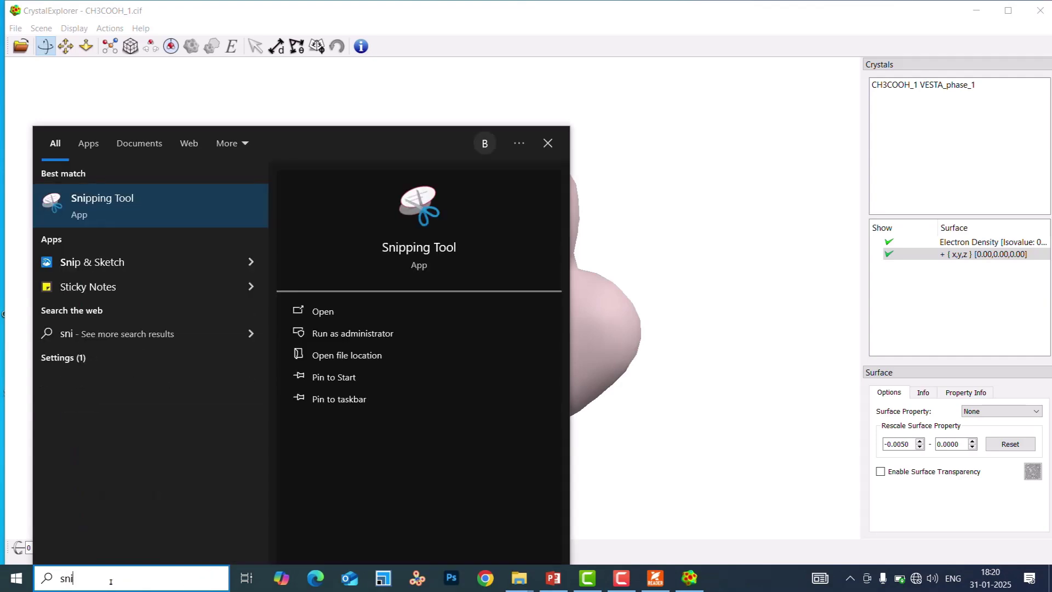
{"action": "left_click", "coordinate": [105, 204]}
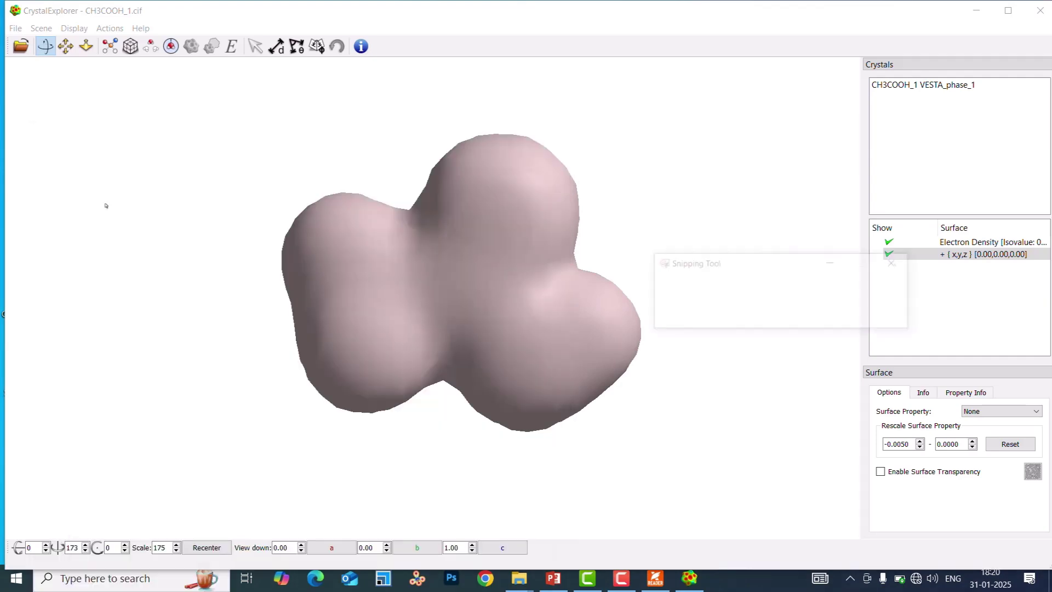
{"action": "left_click", "coordinate": [671, 285]}
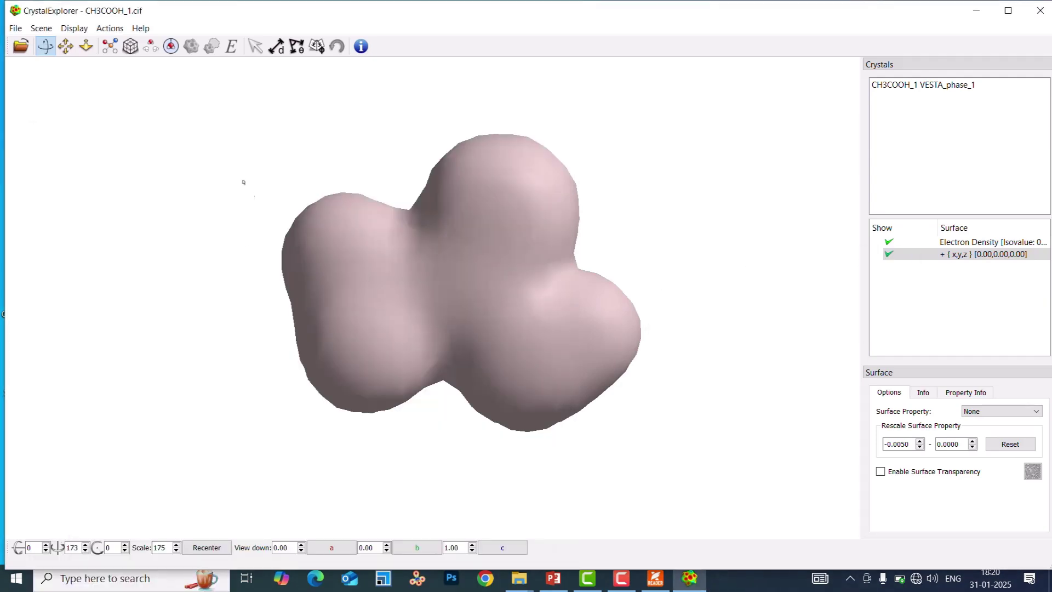
{"action": "left_click_drag", "start_coordinate": [243, 136], "coordinate": [659, 461]}
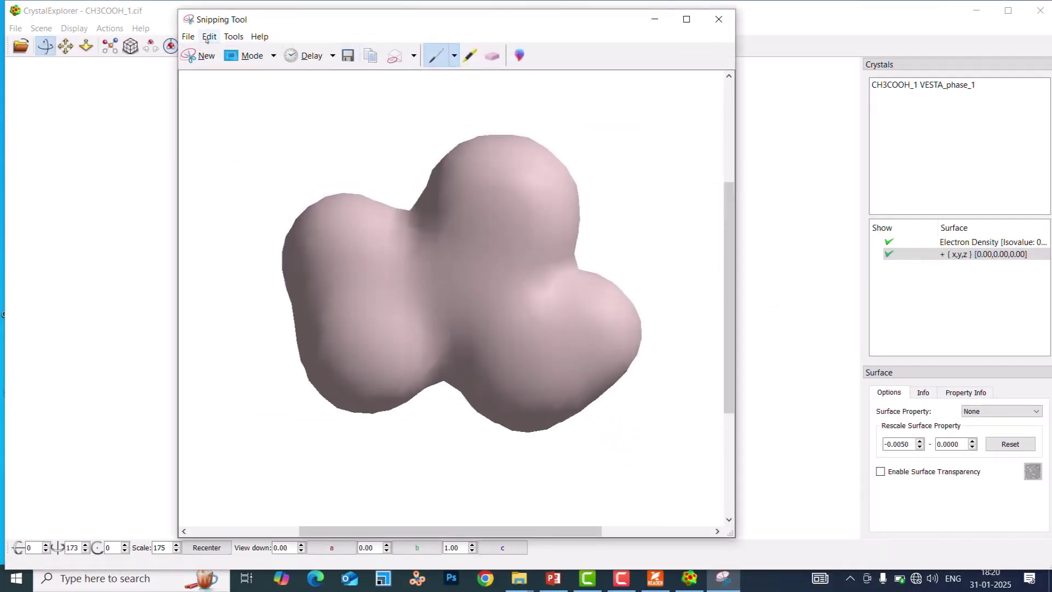
Save the snip as JPEG 'Capture2', close Snipping Tool, and hide the second surface.
{"action": "left_click", "coordinate": [182, 37]}
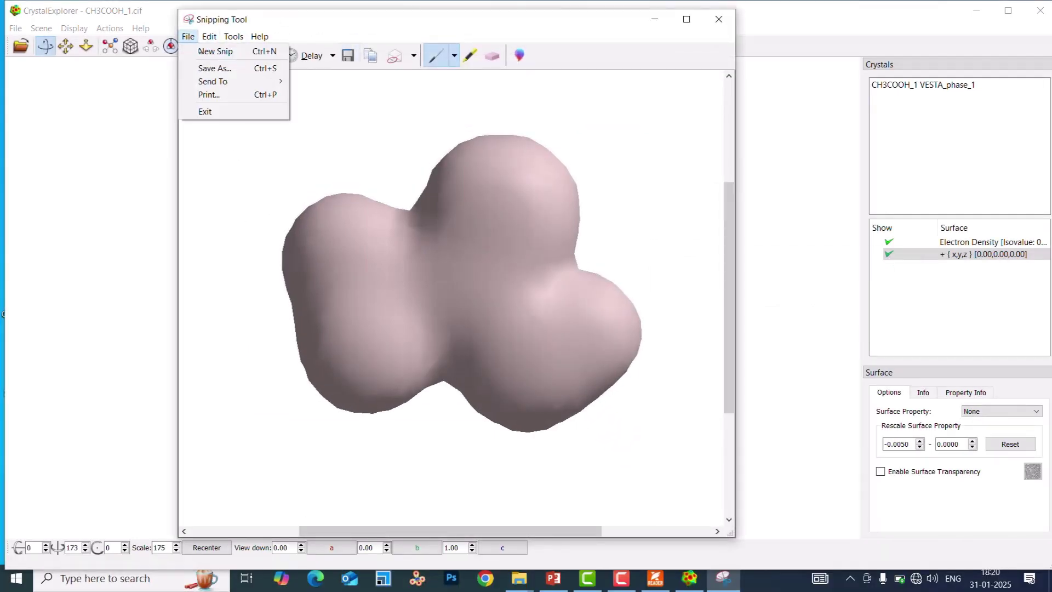
{"action": "left_click", "coordinate": [222, 69]}
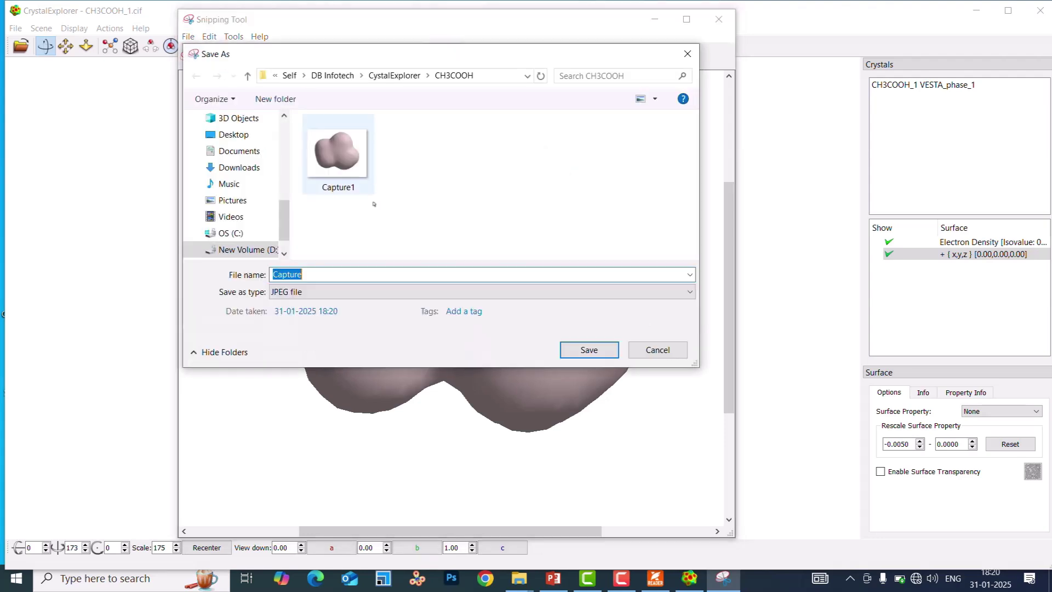
{"action": "left_click", "coordinate": [330, 273]}
{"action": "type", "text": "2"}
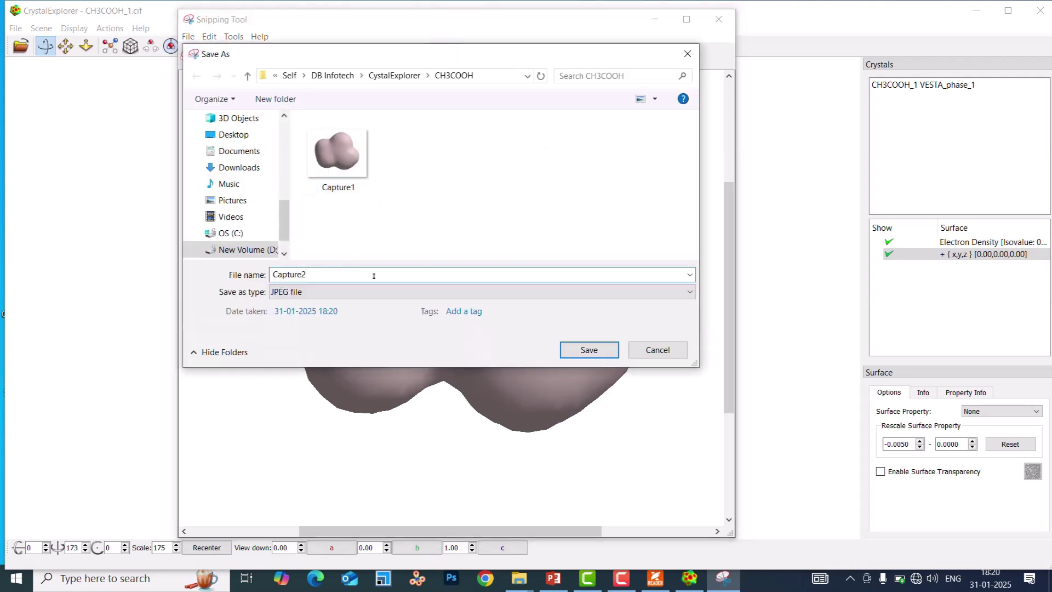
{"action": "left_click", "coordinate": [589, 351]}
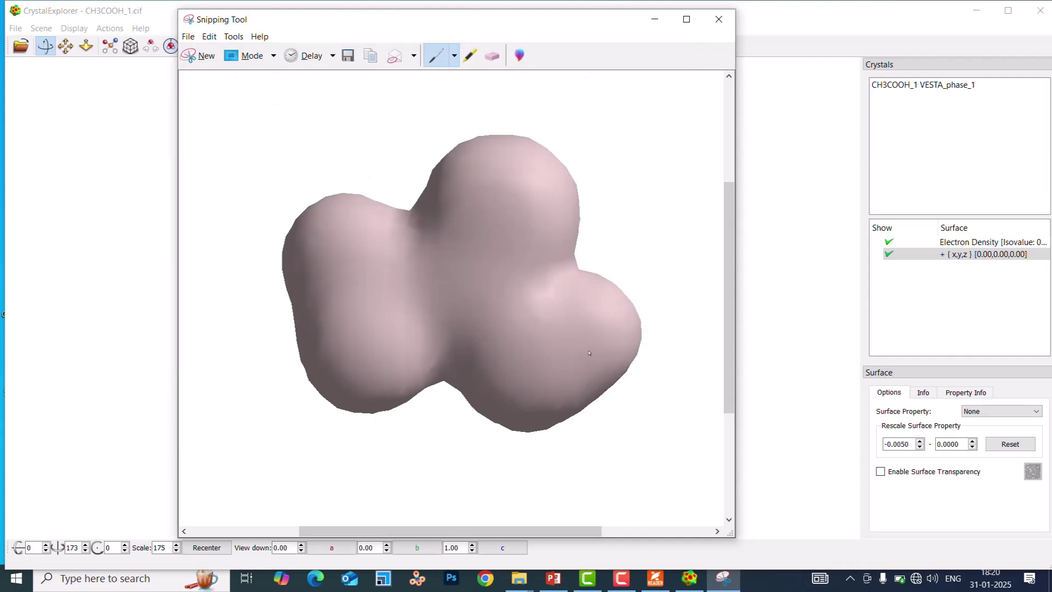
{"action": "left_click", "coordinate": [723, 23]}
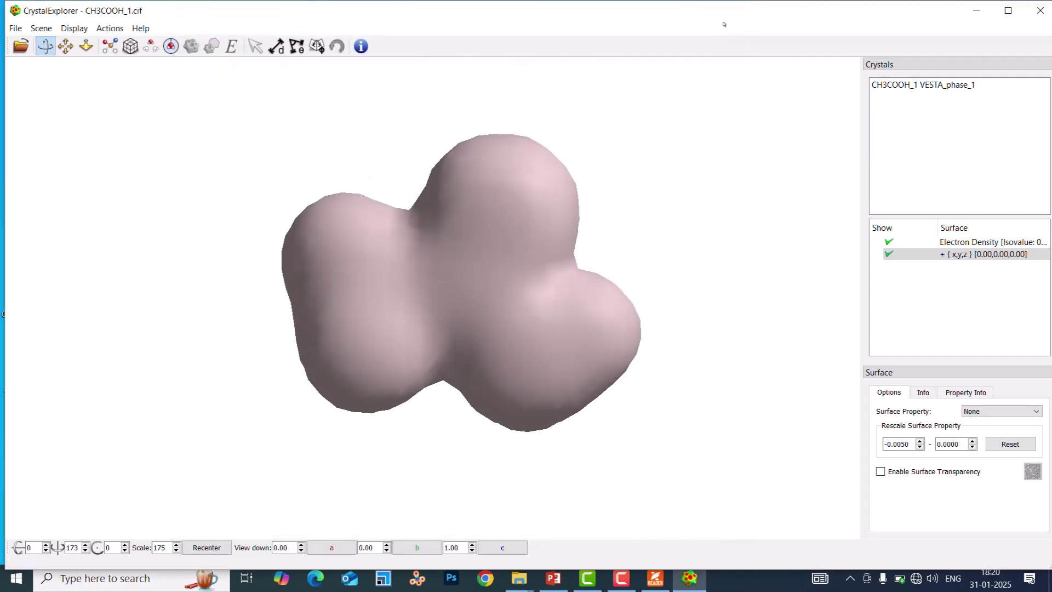
{"action": "left_click", "coordinate": [888, 254]}
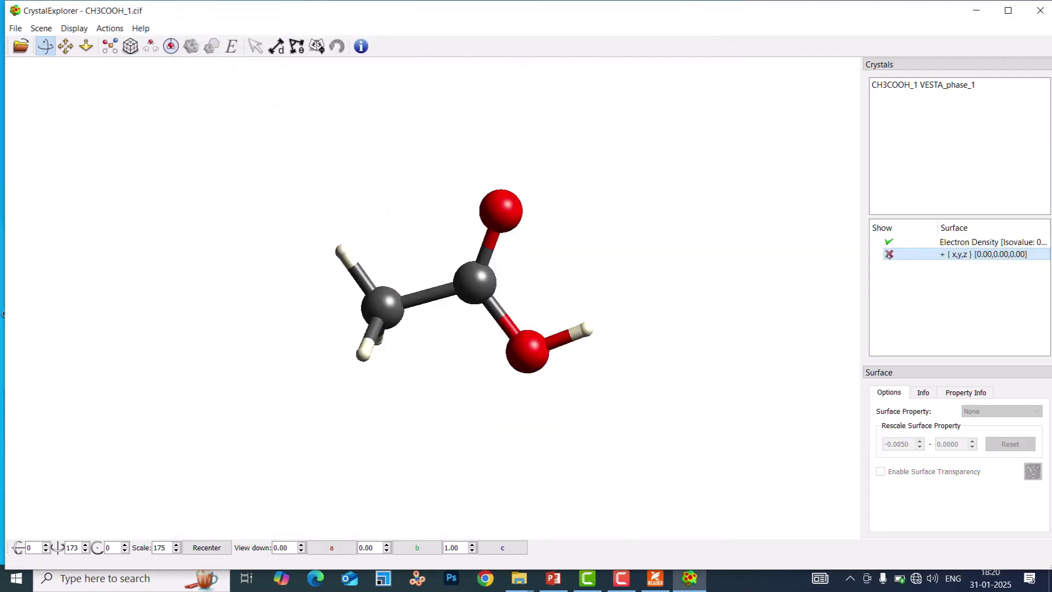
Delete the + {x,y,z} and Electron Density surfaces, then select the whole acetic acid molecule.
{"action": "key", "text": "Delete"}
{"action": "left_click", "coordinate": [547, 310]}
{"action": "left_click", "coordinate": [889, 241]}
{"action": "key", "text": "Delete"}
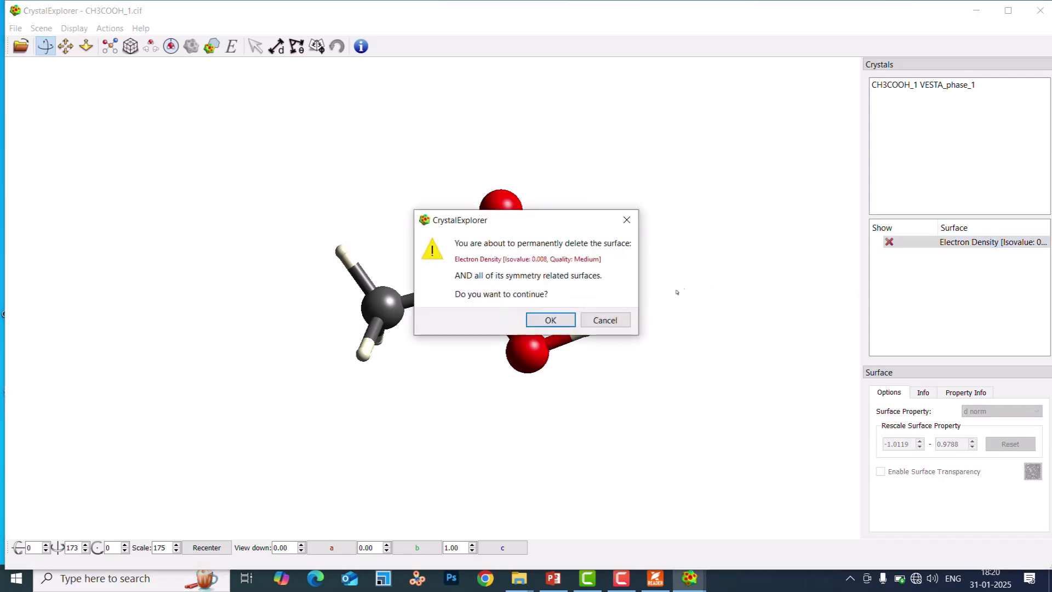
{"action": "left_click", "coordinate": [564, 324]}
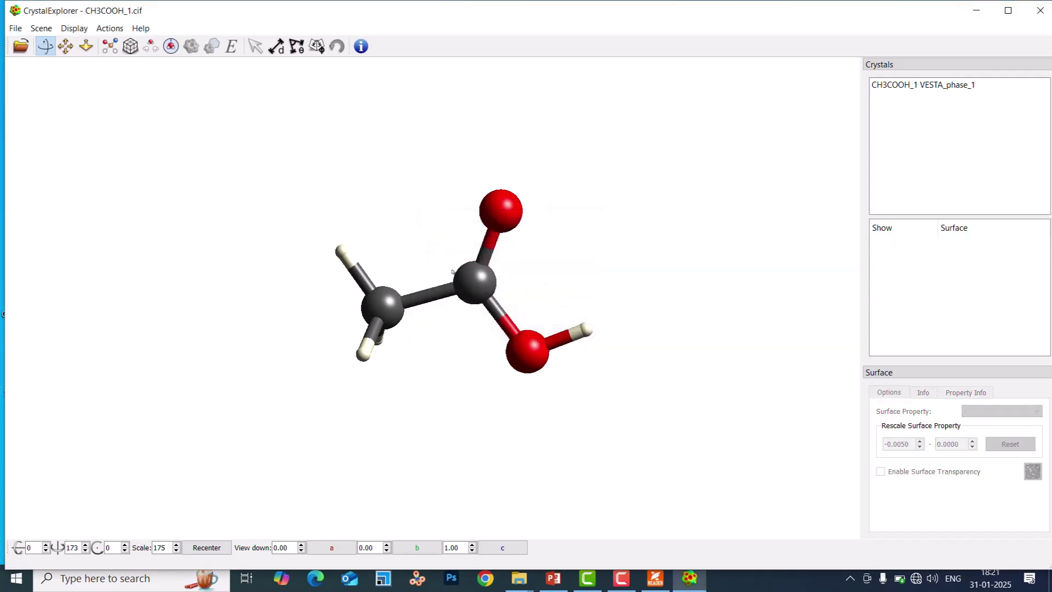
{"action": "double_click", "coordinate": [476, 284]}
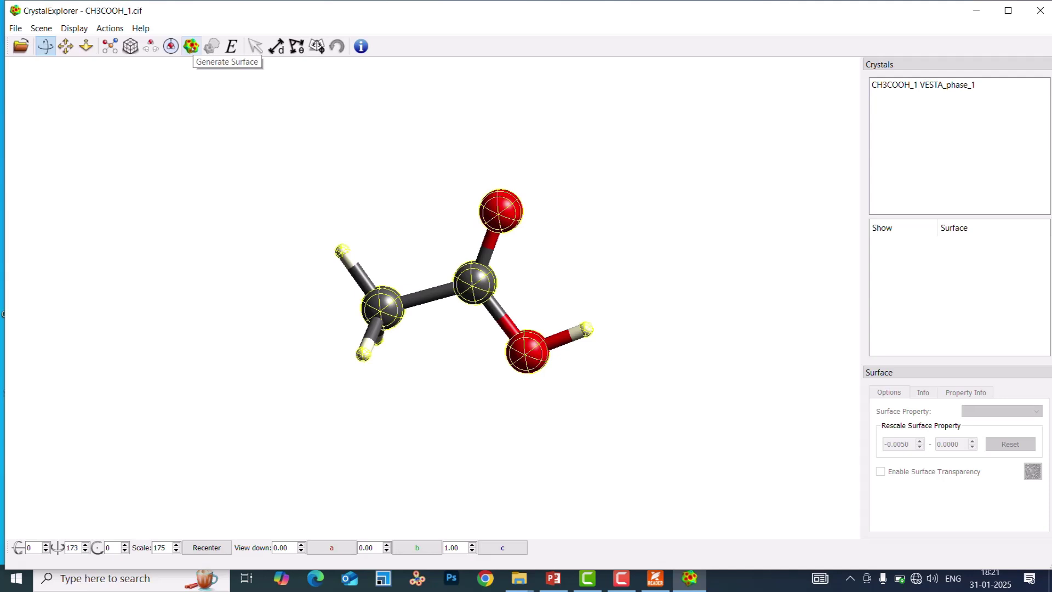
Generate a Deformation Density surface from a fresh Tonto HF/STO-3G wavefunction, replacing the old one.
{"action": "left_click", "coordinate": [191, 46]}
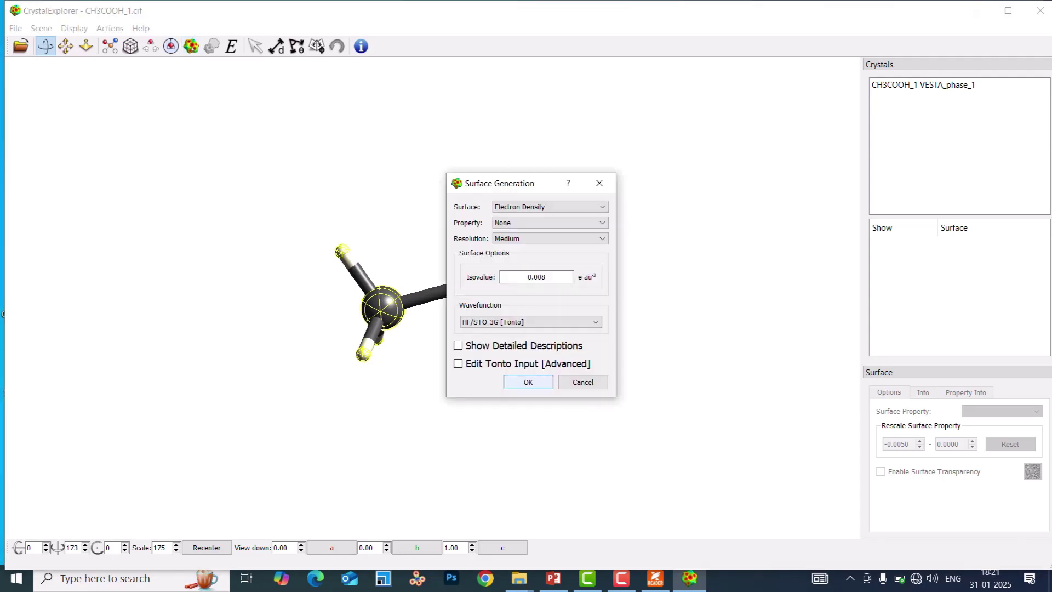
{"action": "left_click", "coordinate": [552, 209]}
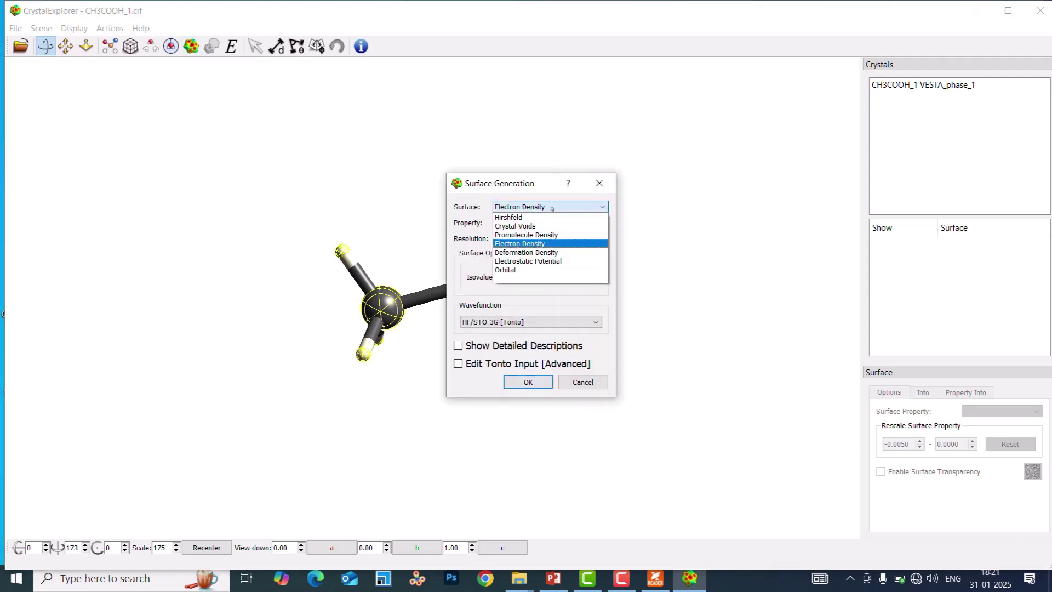
{"action": "left_click", "coordinate": [547, 253]}
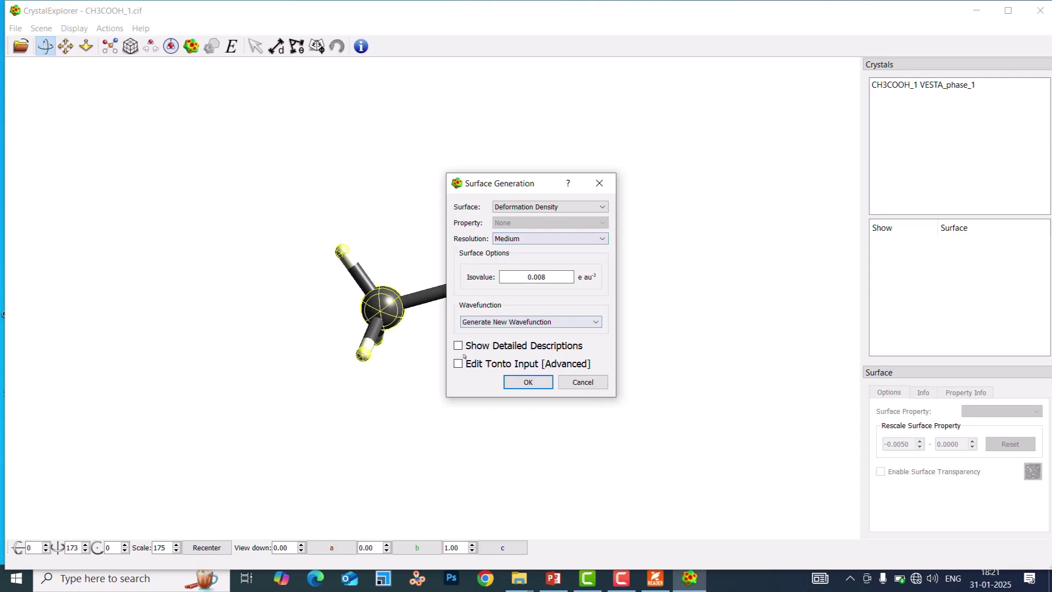
{"action": "left_click", "coordinate": [528, 382]}
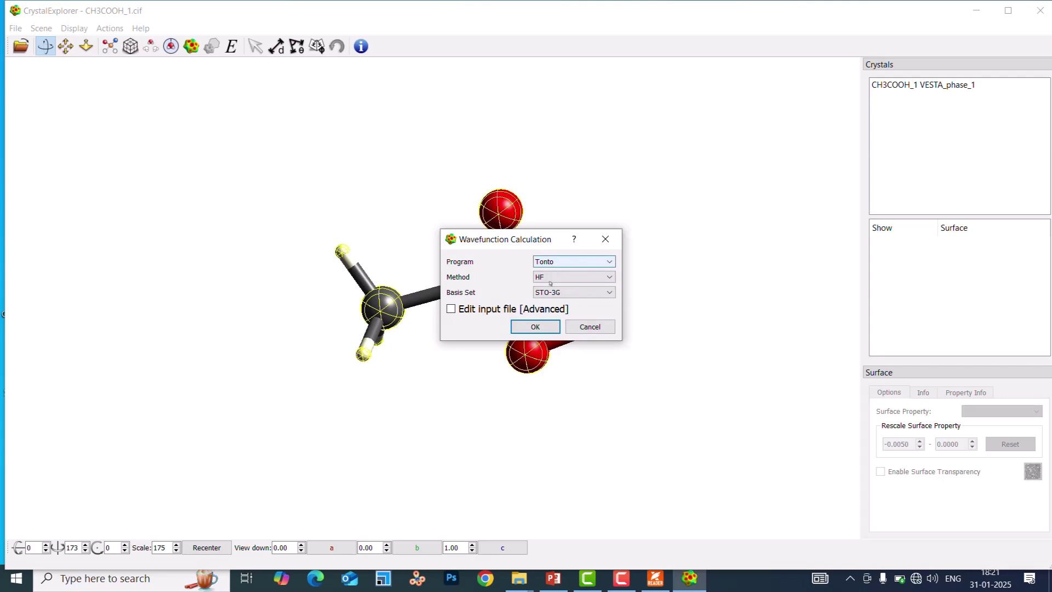
{"action": "left_click", "coordinate": [534, 327]}
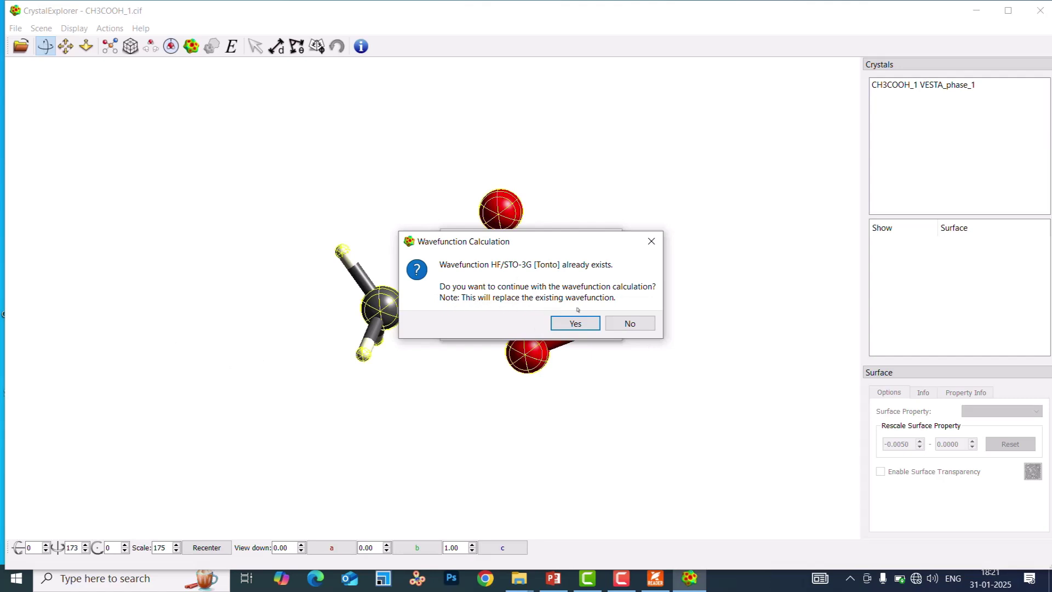
{"action": "left_click", "coordinate": [575, 324]}
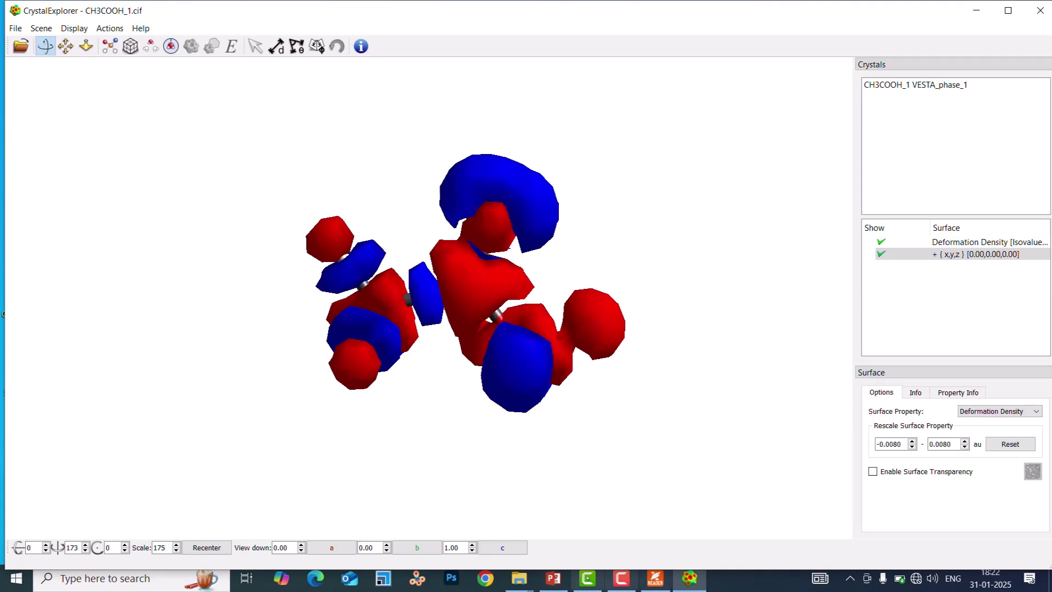
{"action": "left_click", "coordinate": [553, 578]}
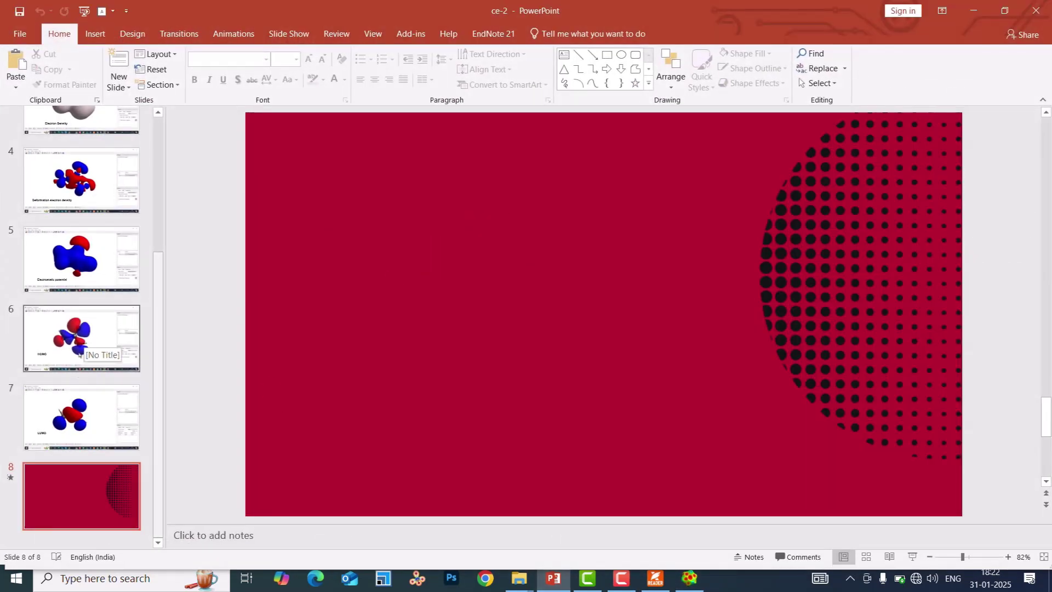
Check PowerPoint's slide 4 'Deformation electron density', then minimize the presentation.
{"action": "left_click", "coordinate": [81, 181]}
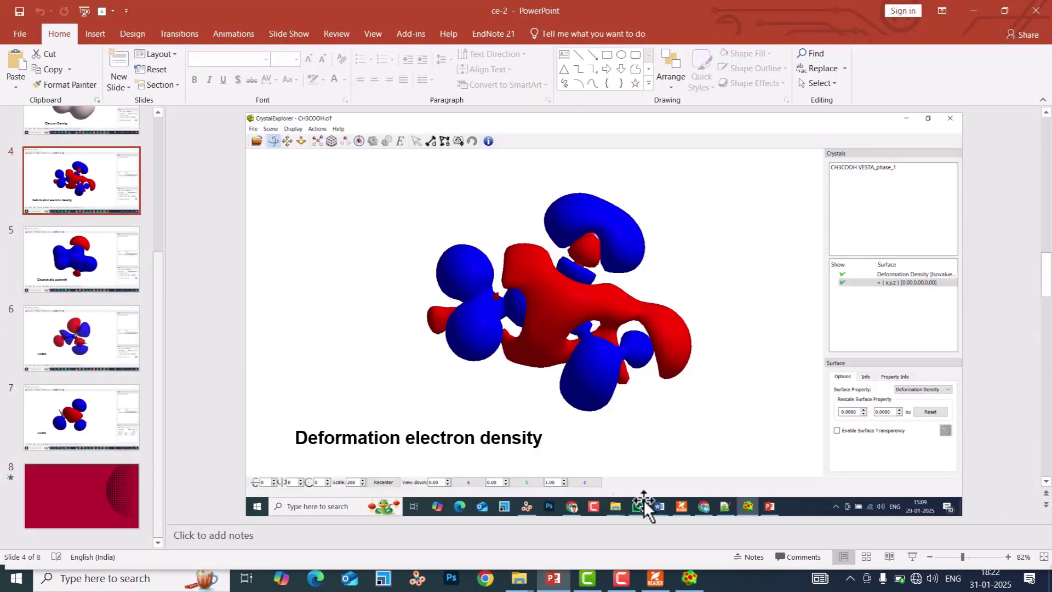
{"action": "left_click", "coordinate": [972, 10]}
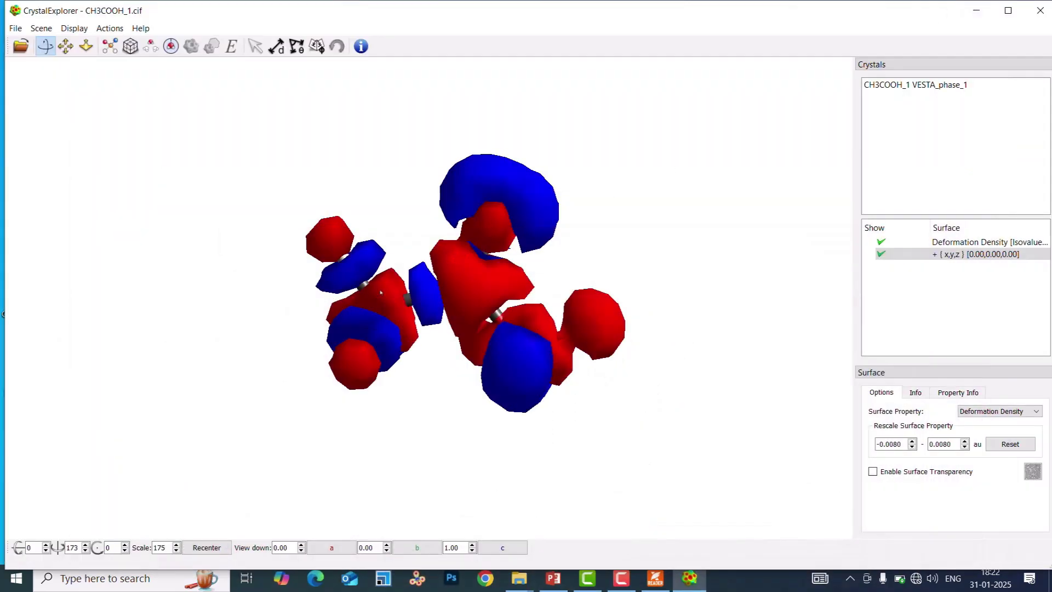
Launch Snipping Tool via a 'snip' search and snip the area around the deformation density surface.
{"action": "left_click", "coordinate": [58, 578]}
{"action": "type", "text": "snip"}
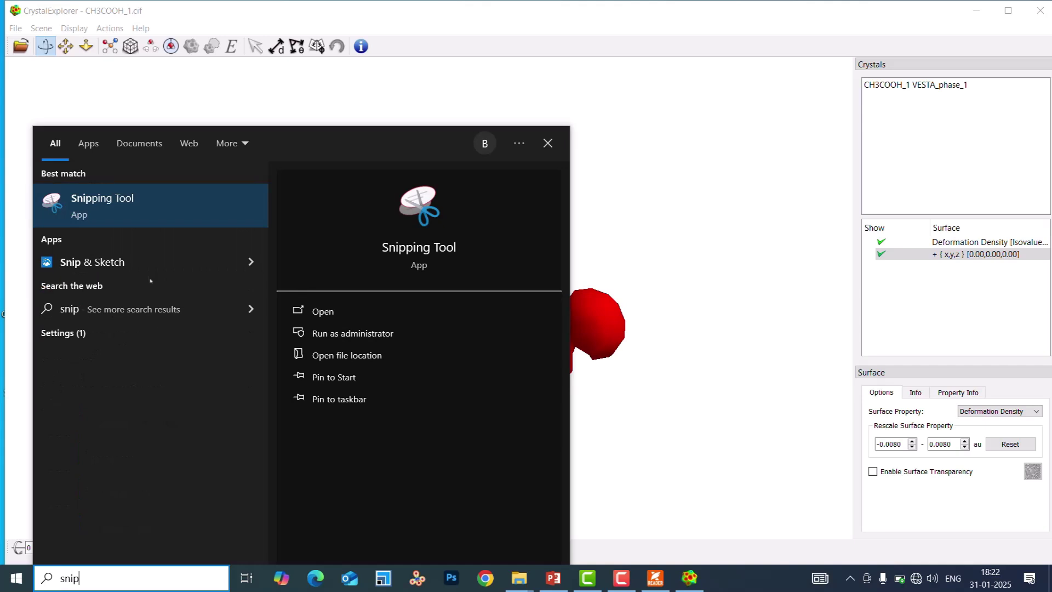
{"action": "left_click", "coordinate": [129, 203]}
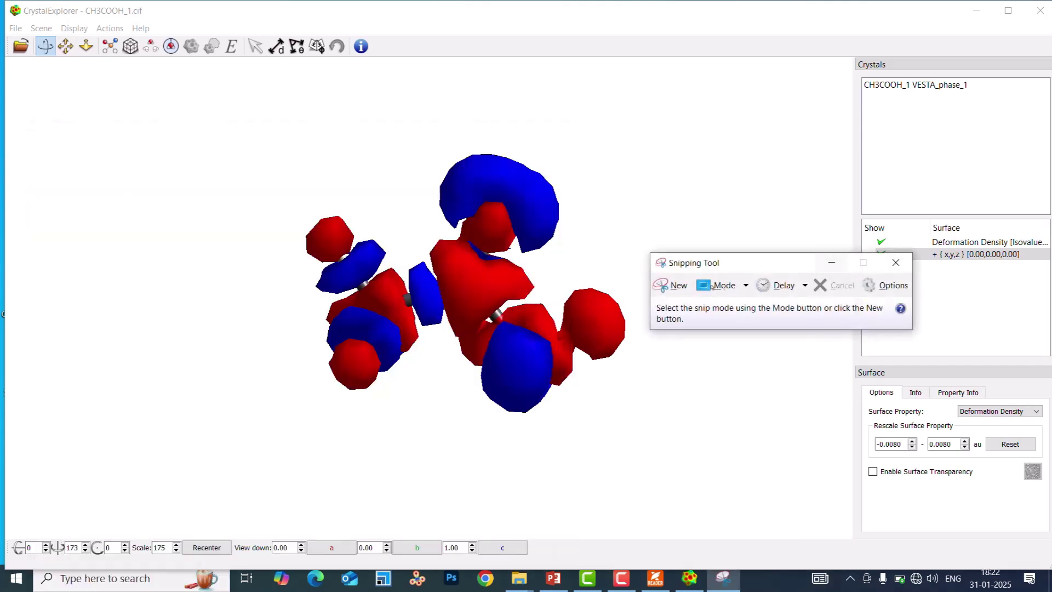
{"action": "left_click", "coordinate": [675, 285]}
{"action": "left_click_drag", "start_coordinate": [237, 121], "coordinate": [648, 454]}
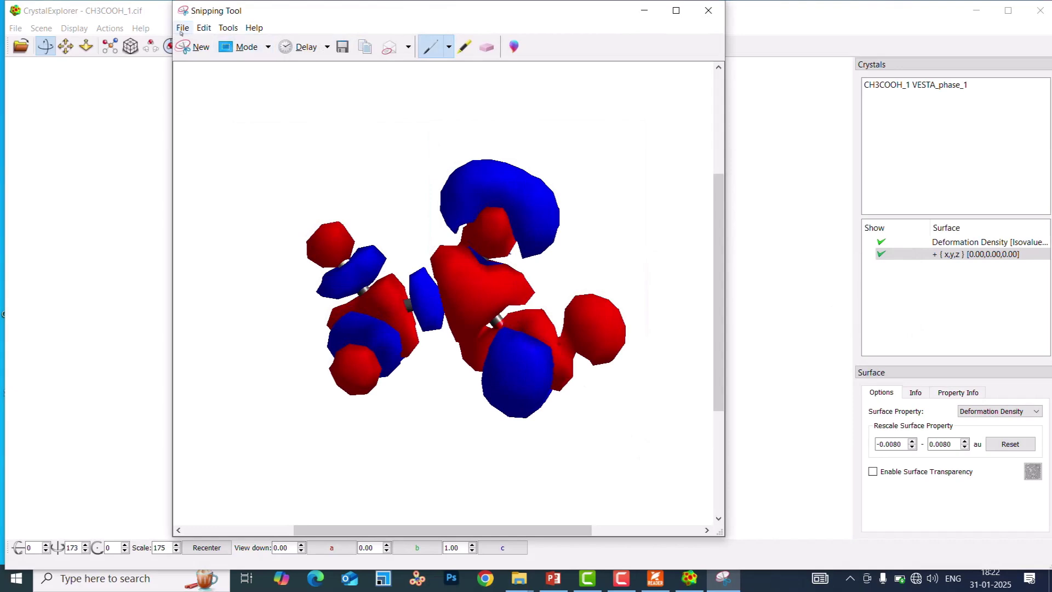
Save the snip as JPEG 'Capture3' in the CH3COOH folder and close Snipping Tool.
{"action": "left_click", "coordinate": [183, 29]}
{"action": "left_click", "coordinate": [197, 61]}
{"action": "left_click", "coordinate": [317, 267]}
{"action": "type", "text": "3"}
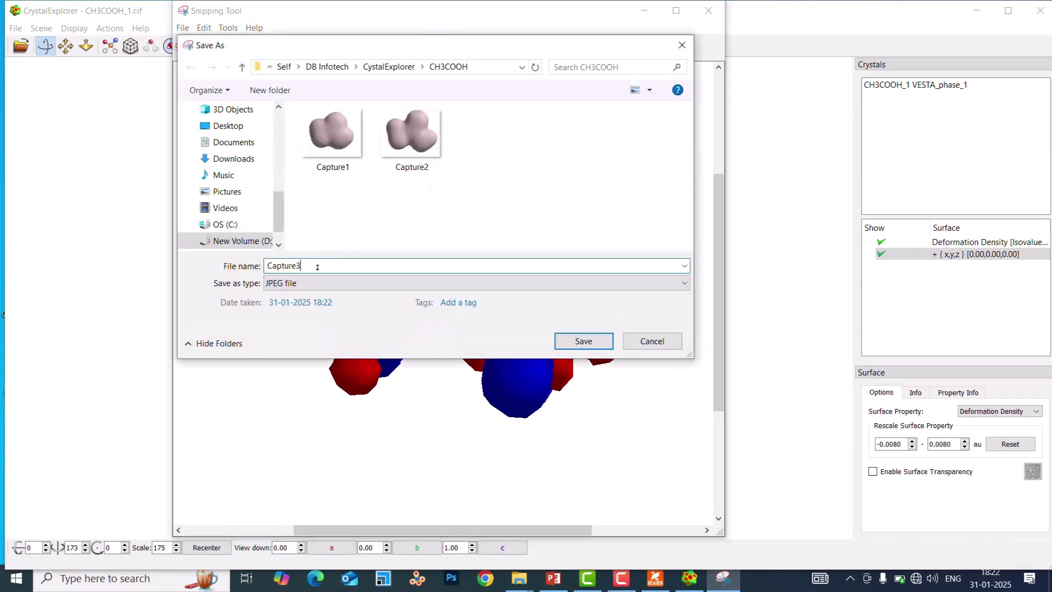
{"action": "left_click", "coordinate": [584, 341]}
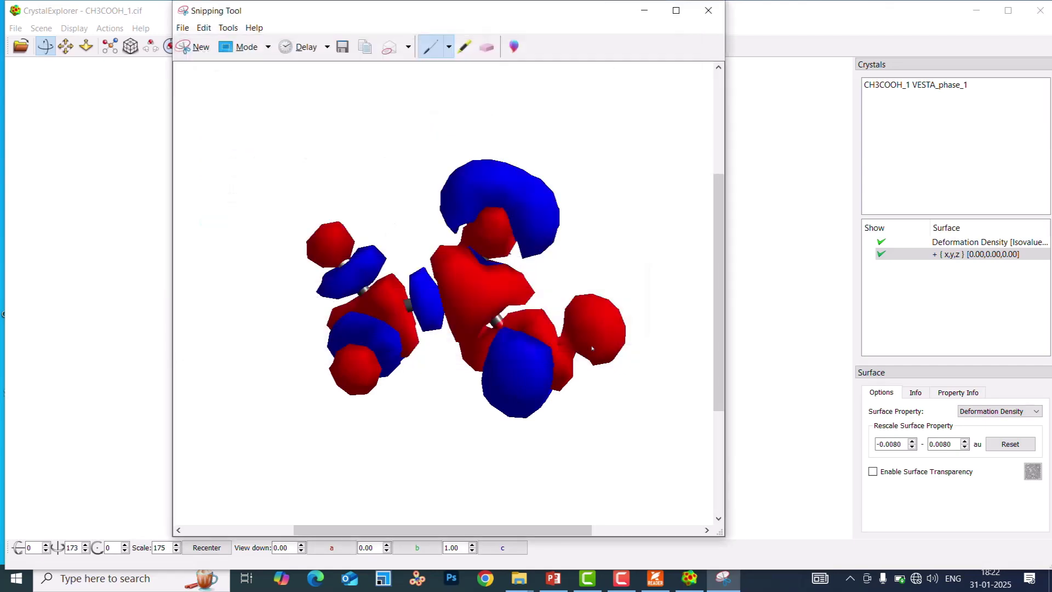
{"action": "left_click", "coordinate": [708, 10]}
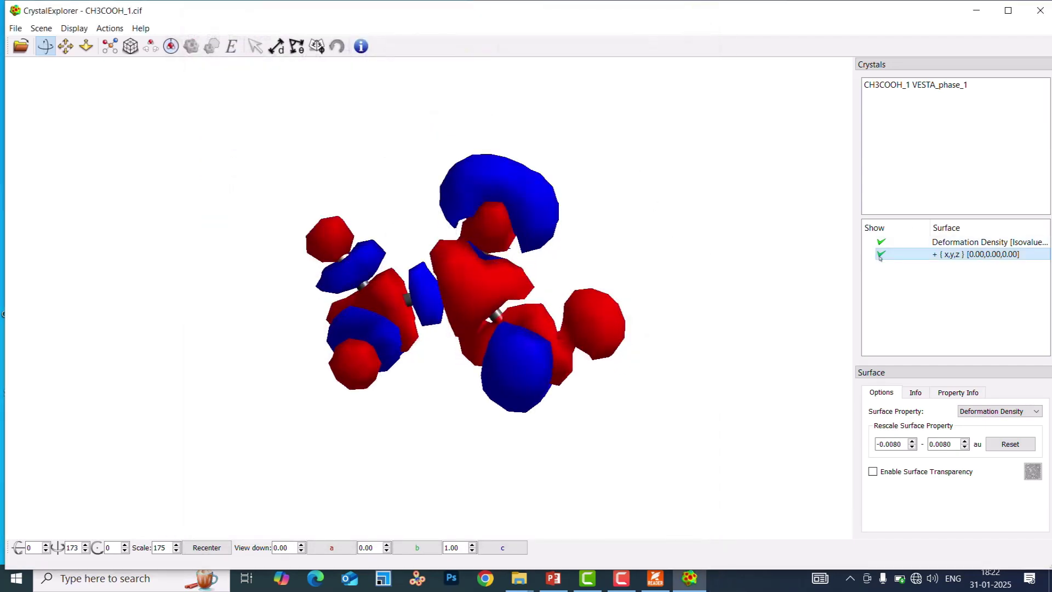
Delete the + {x,y,z} surface copy, then the Deformation Density surface.
{"action": "left_click", "coordinate": [881, 255]}
{"action": "key", "text": "Delete"}
{"action": "left_click", "coordinate": [567, 311]}
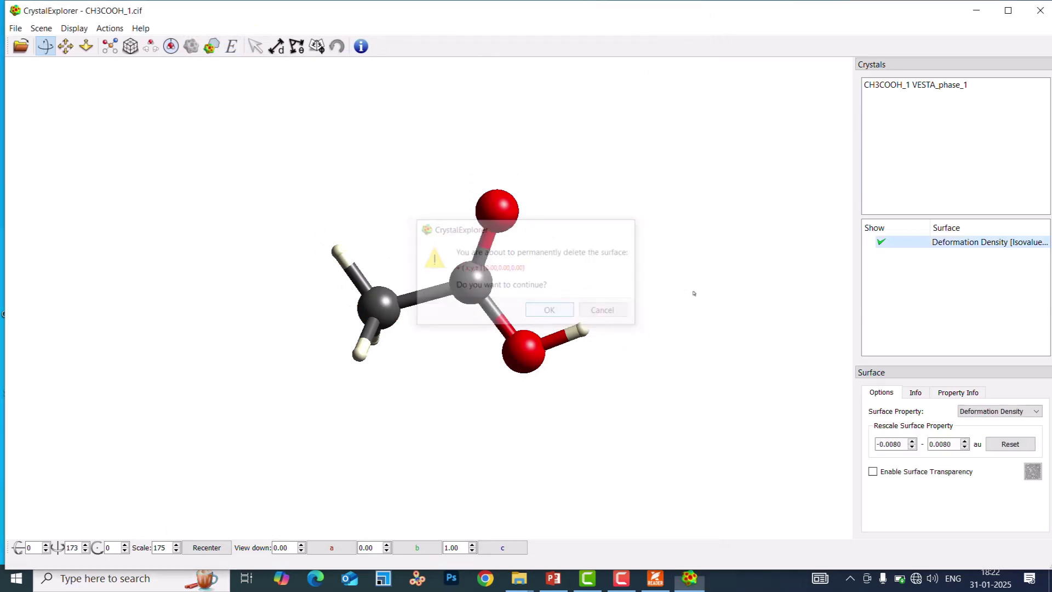
{"action": "left_click", "coordinate": [880, 242]}
{"action": "key", "text": "Delete"}
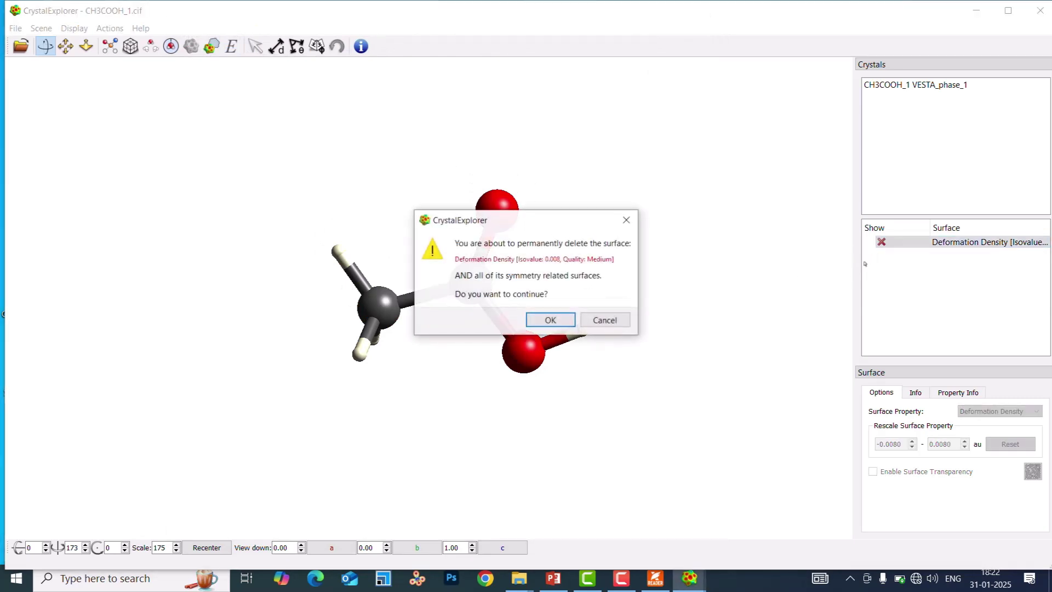
{"action": "left_click", "coordinate": [553, 322]}
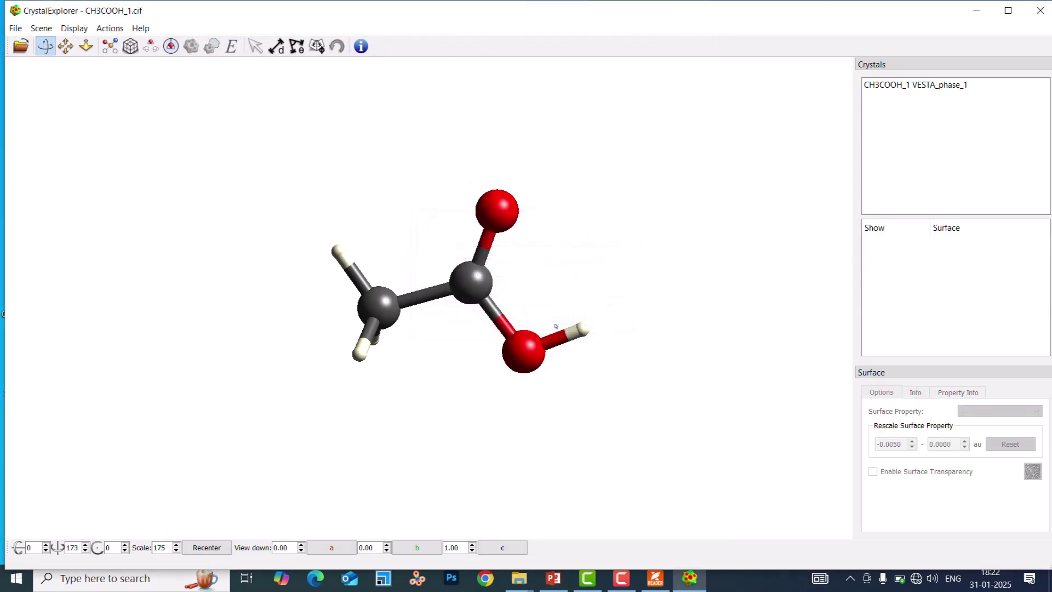
Mute the sound and glance at the acetic acid figure in the PDF before minimizing it.
{"action": "key", "text": "XF86AudioMute"}
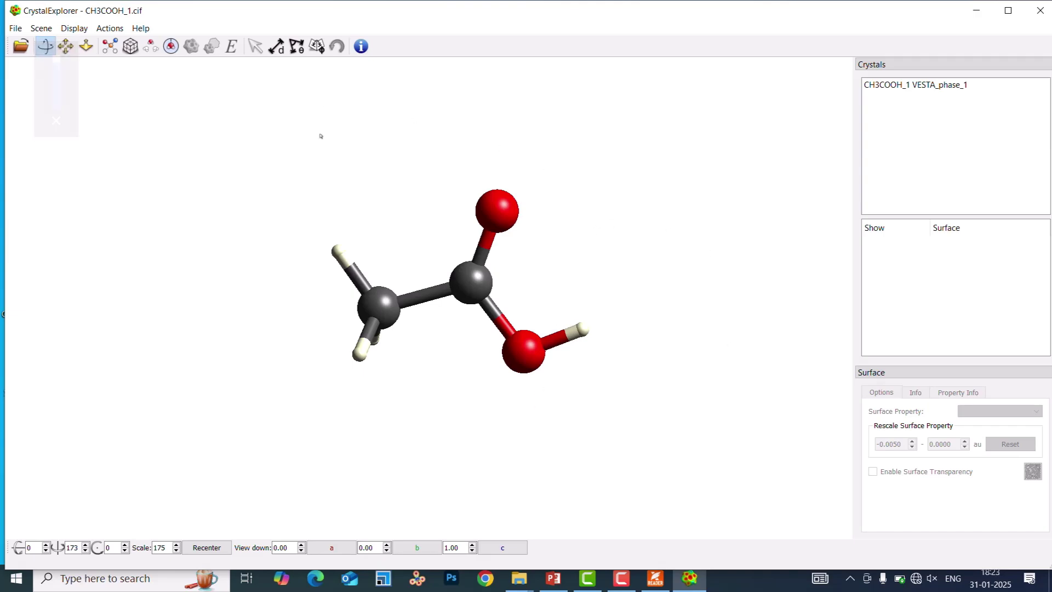
{"action": "left_click", "coordinate": [656, 579]}
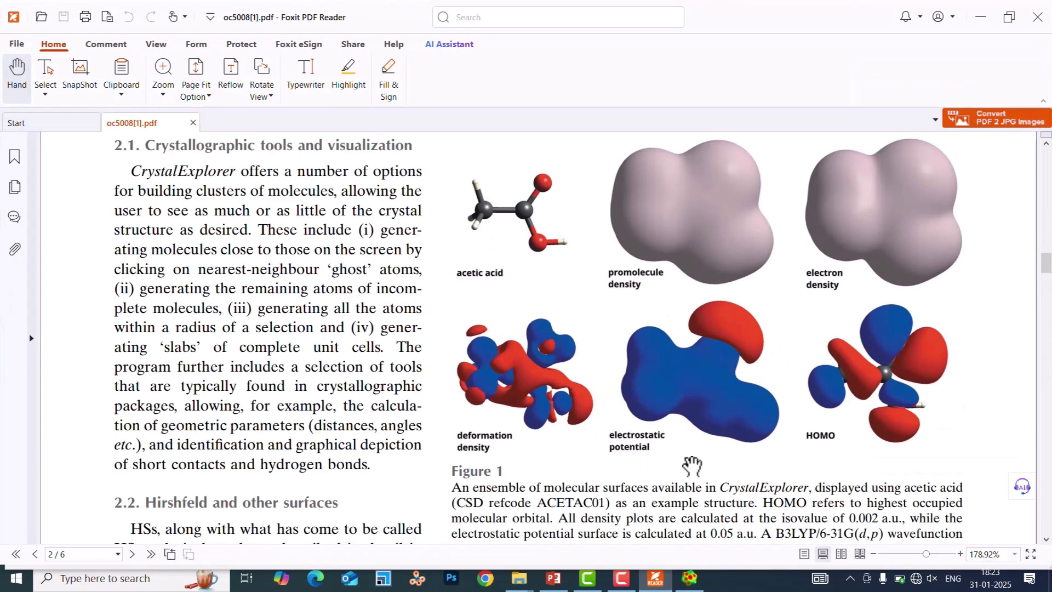
{"action": "left_click", "coordinate": [980, 17]}
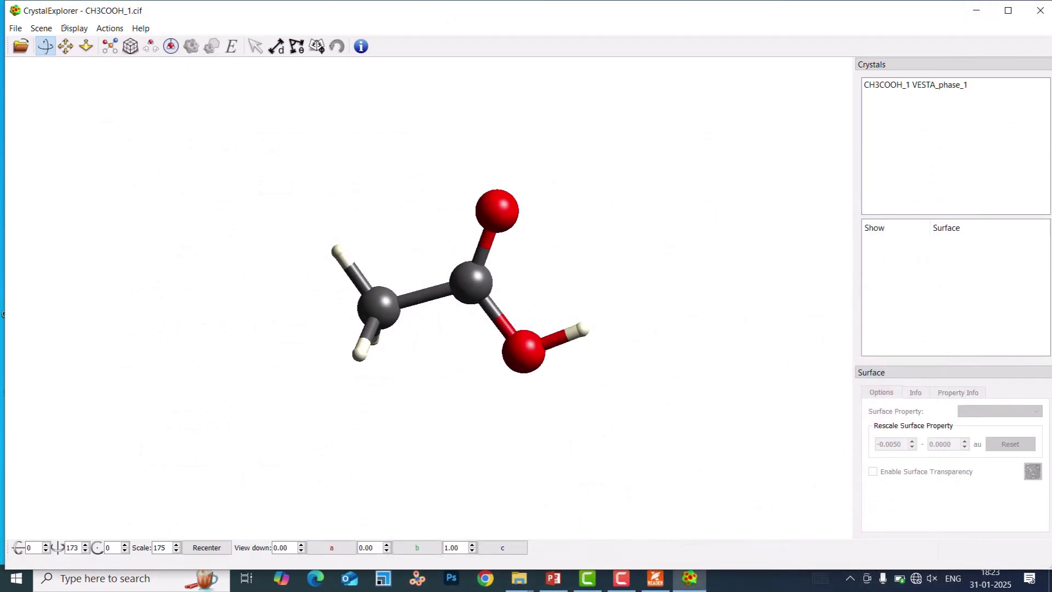
Select the whole acetic acid molecule and request an Electrostatic Potential surface.
{"action": "double_click", "coordinate": [468, 287]}
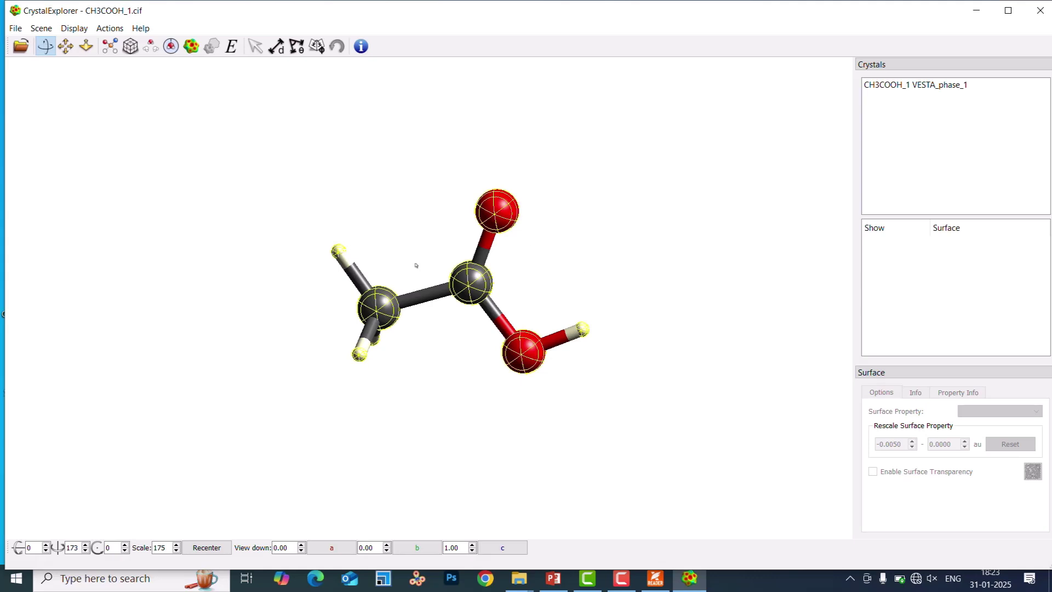
{"action": "left_click", "coordinate": [191, 46]}
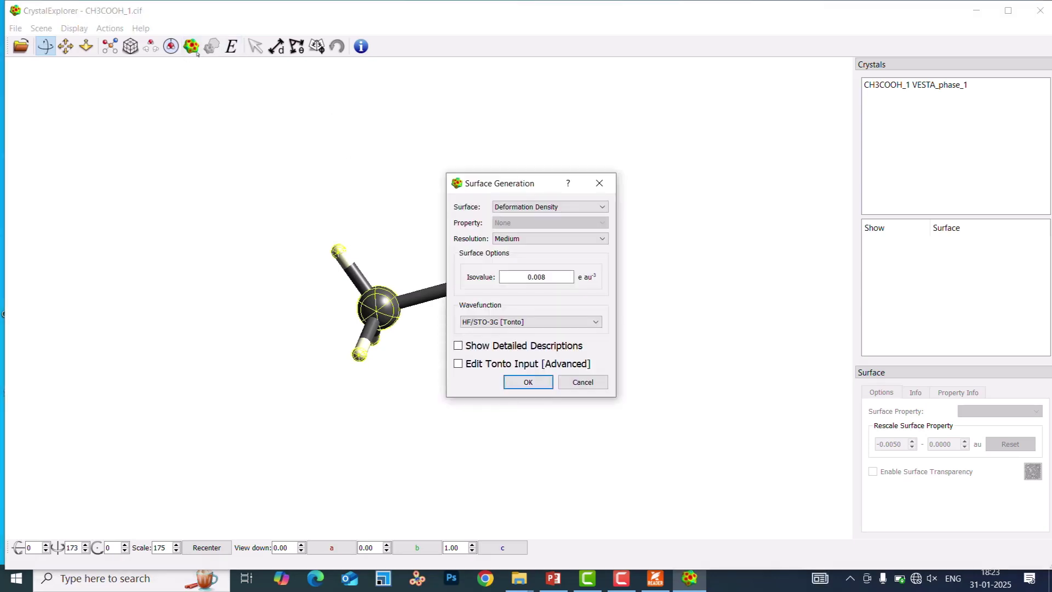
{"action": "left_click", "coordinate": [567, 207]}
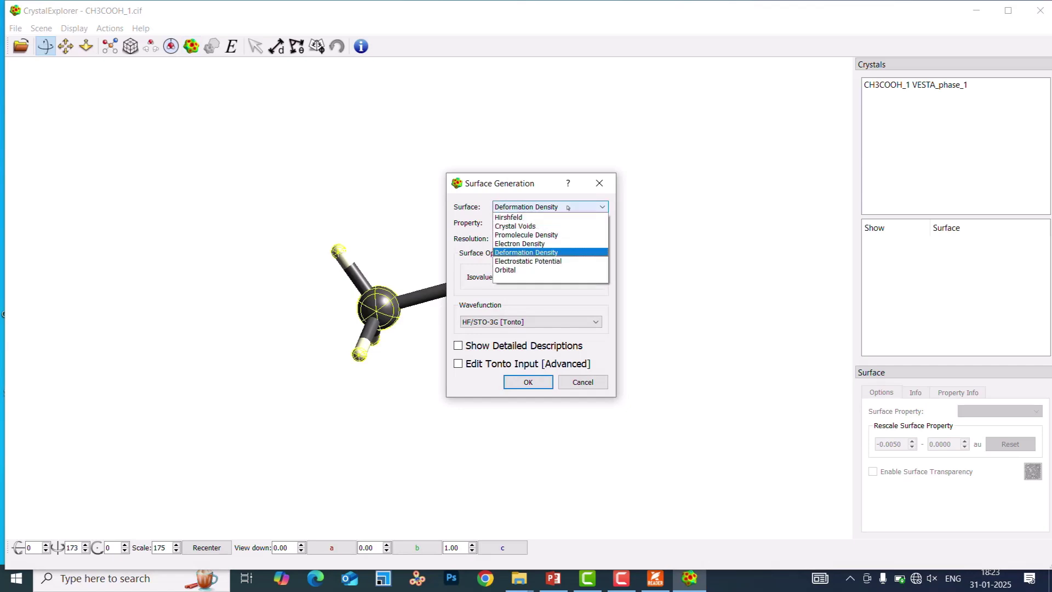
{"action": "left_click", "coordinate": [545, 262]}
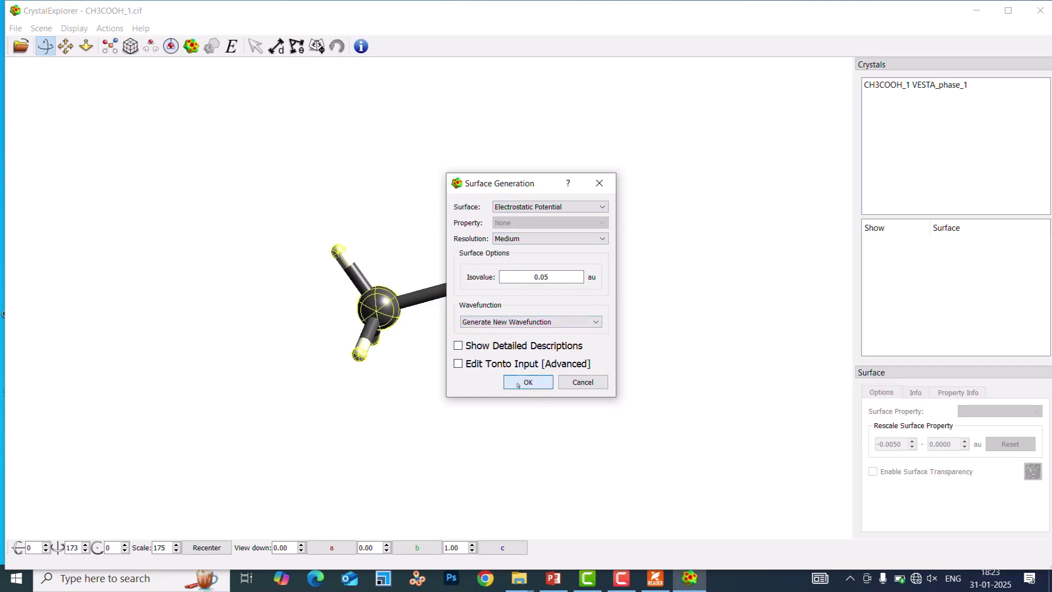
{"action": "left_click", "coordinate": [518, 383]}
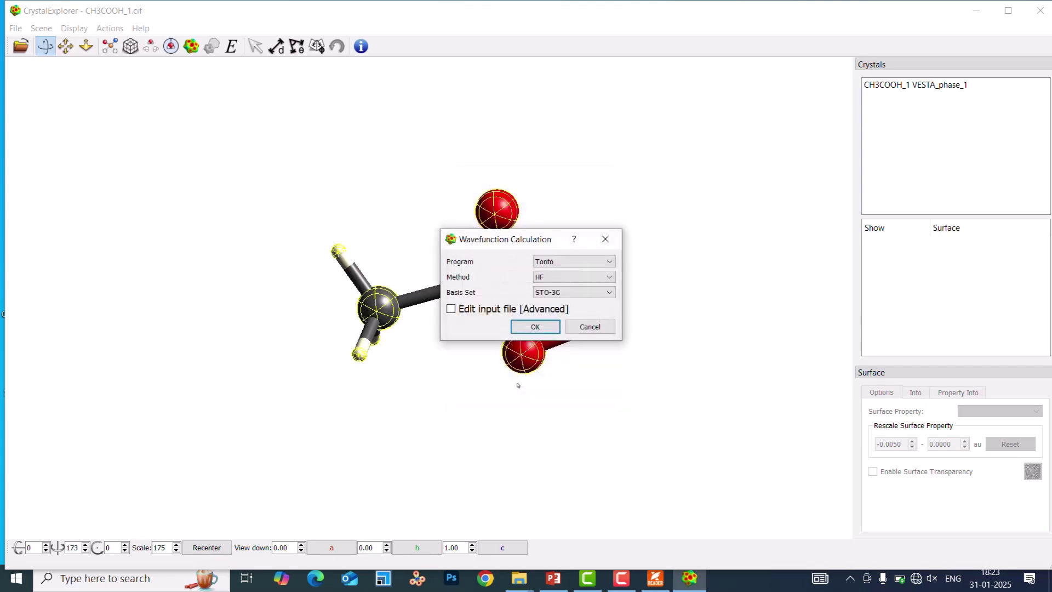
Run the HF/STO-3G wavefunction calculation, replacing the existing wavefunction.
{"action": "left_click", "coordinate": [556, 277]}
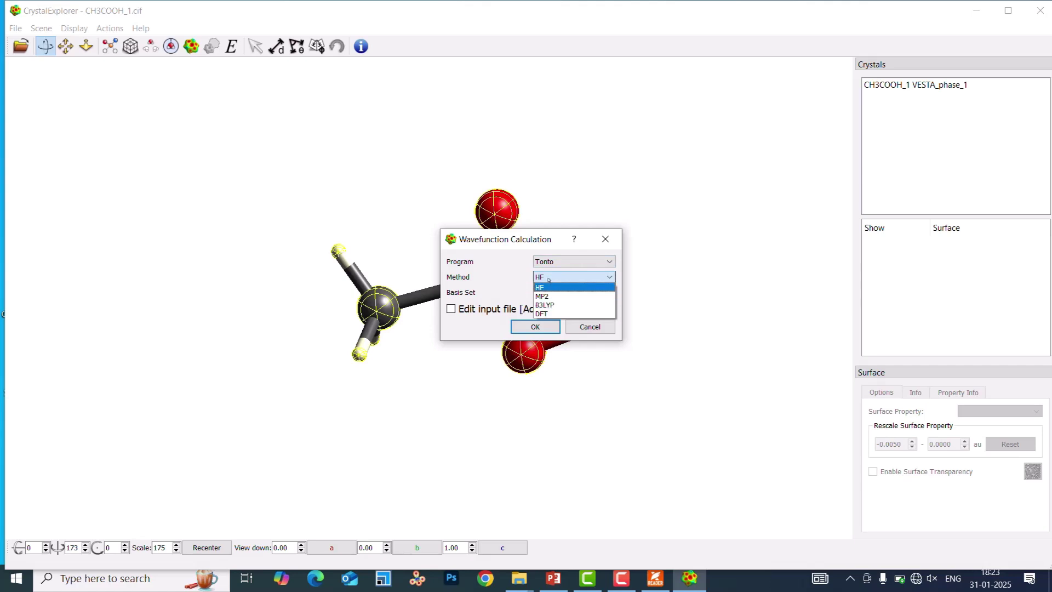
{"action": "left_click", "coordinate": [549, 279]}
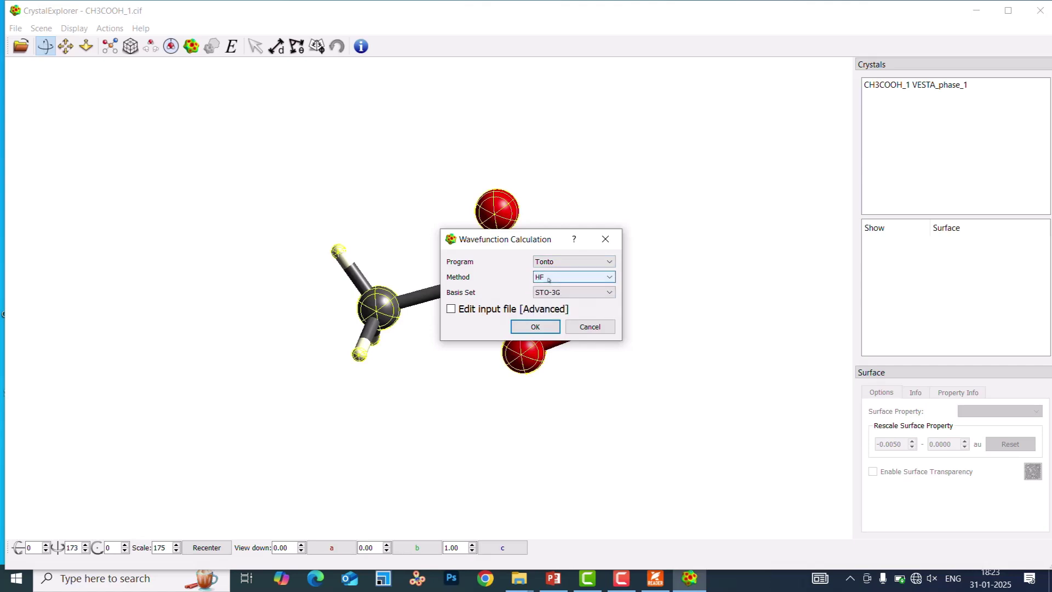
{"action": "left_click", "coordinate": [536, 327]}
{"action": "left_click", "coordinate": [578, 326]}
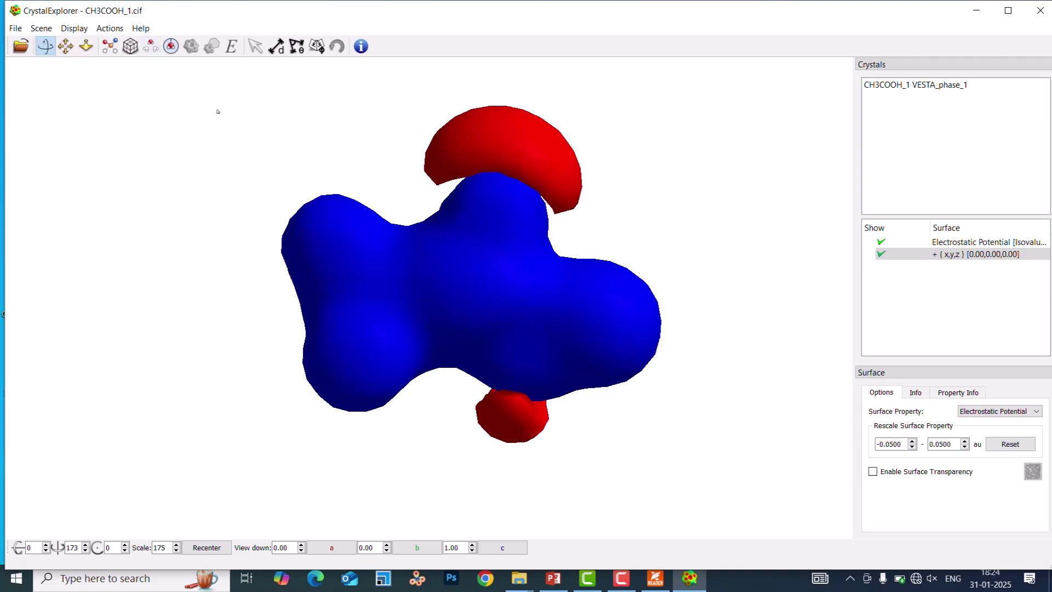
Launch Snipping Tool via 'snip' and capture the region around the electrostatic potential surface.
{"action": "left_click", "coordinate": [79, 579]}
{"action": "type", "text": "sn"}
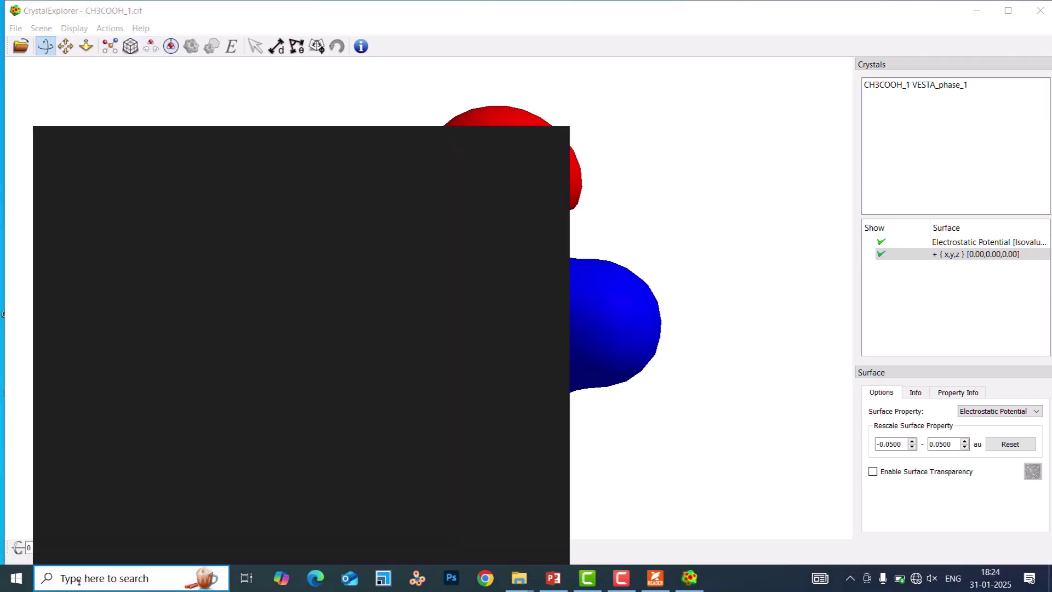
{"action": "type", "text": "ip"}
{"action": "key", "text": "Return"}
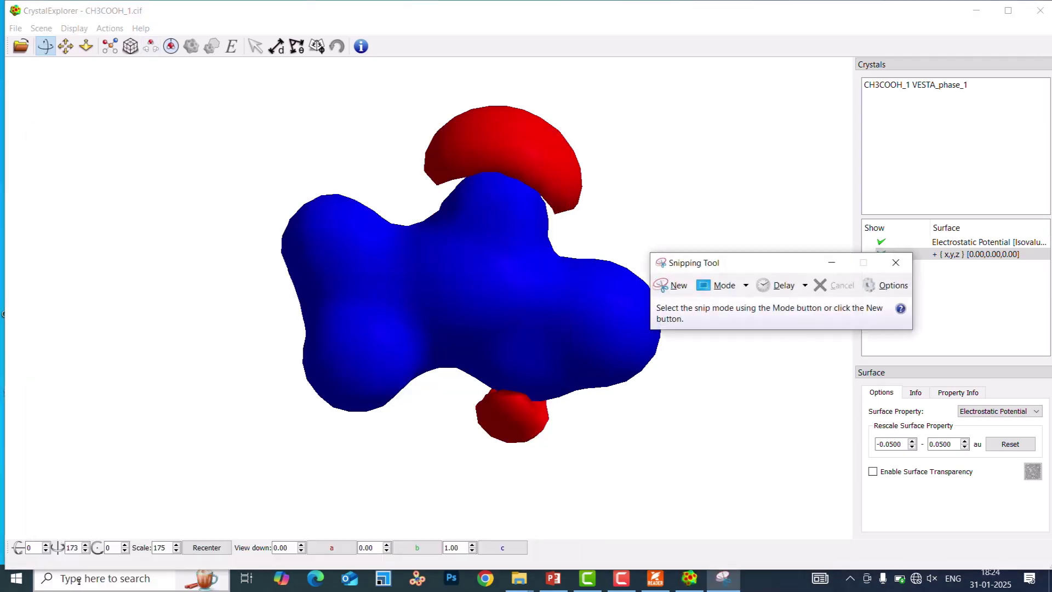
{"action": "left_click", "coordinate": [673, 285]}
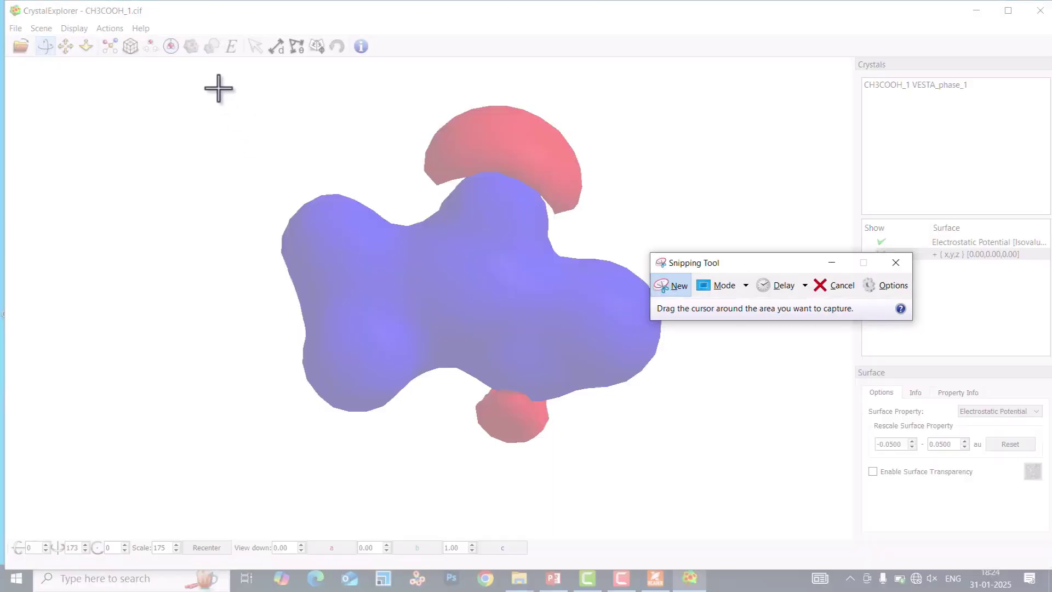
{"action": "left_click_drag", "start_coordinate": [208, 83], "coordinate": [721, 479]}
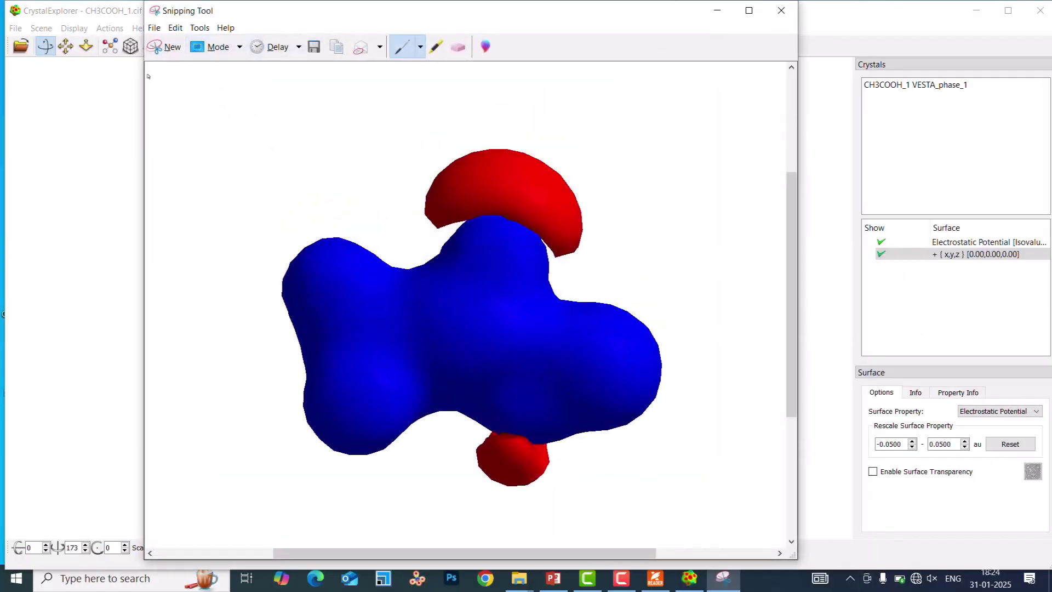
Save the capture as JPEG Capture4 and close Snipping Tool.
{"action": "left_click", "coordinate": [154, 29]}
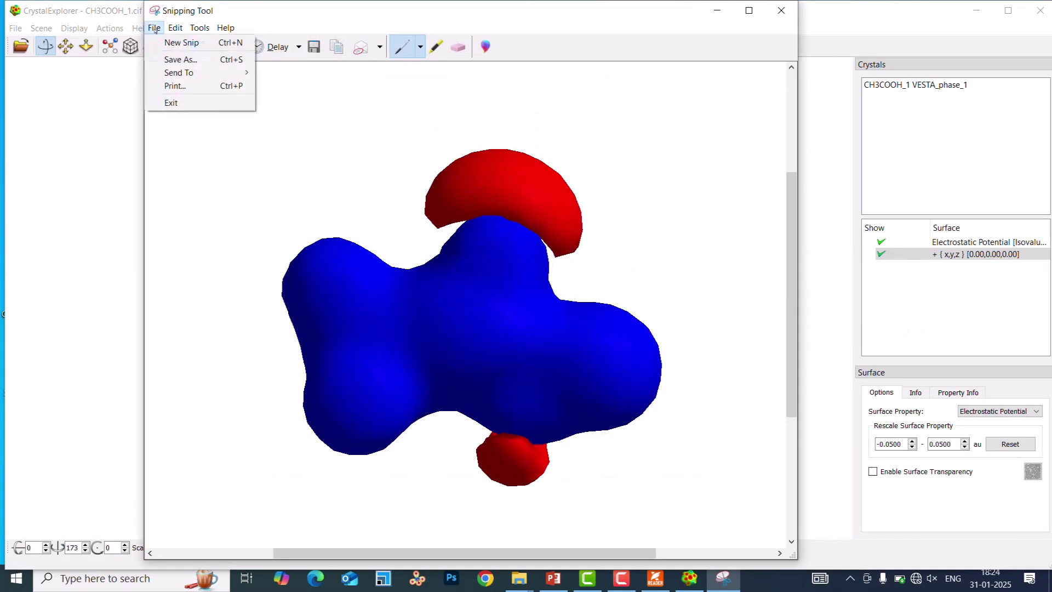
{"action": "left_click", "coordinate": [180, 60]}
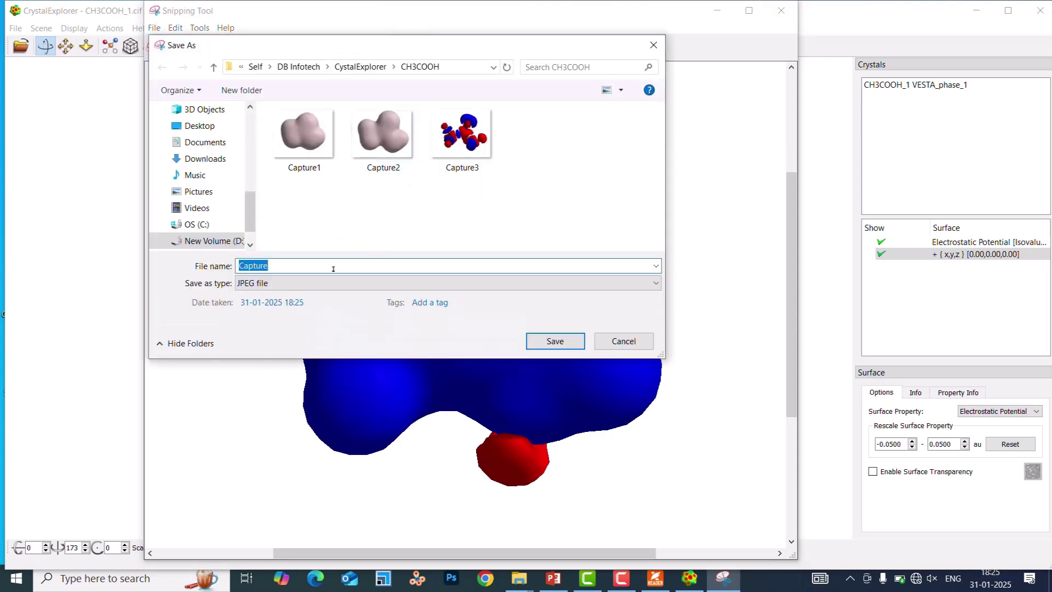
{"action": "left_click", "coordinate": [290, 265]}
{"action": "type", "text": "4"}
{"action": "left_click", "coordinate": [559, 340]}
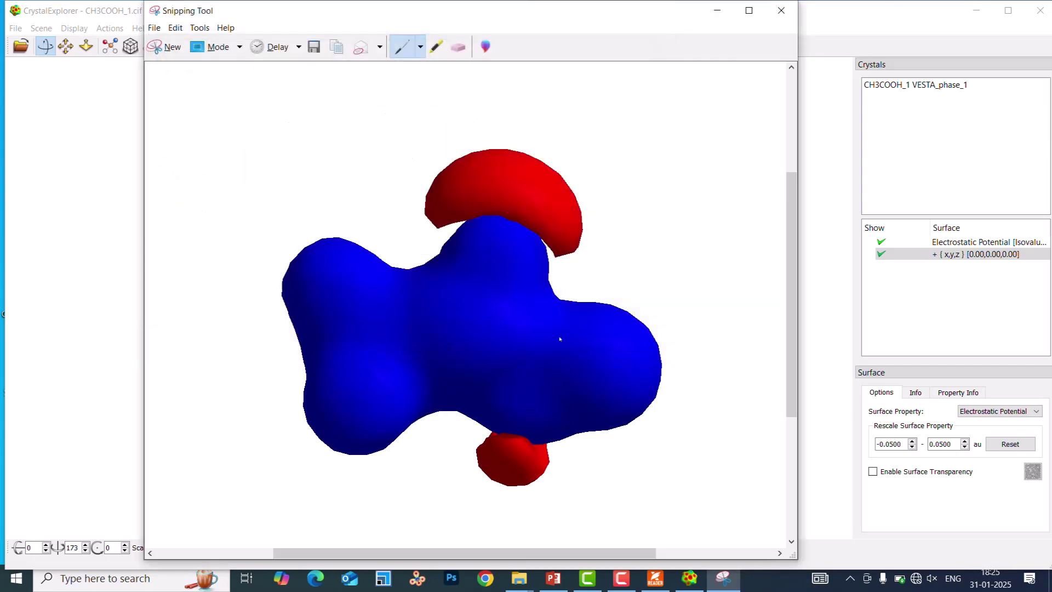
{"action": "left_click", "coordinate": [781, 10]}
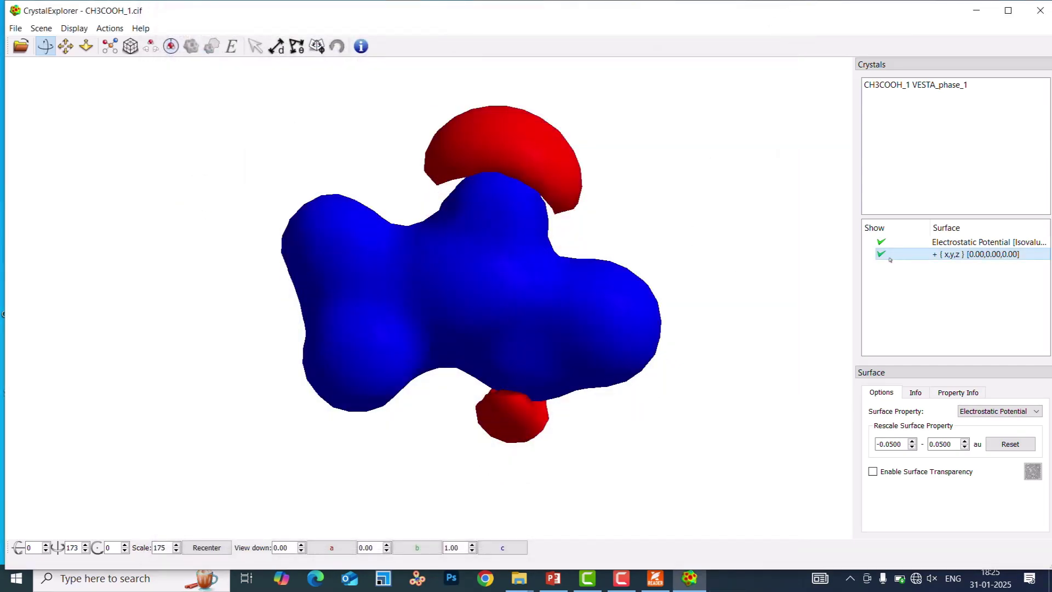
Delete the + {x,y,z} copy and the Electrostatic Potential surface, then select all atoms.
{"action": "left_click", "coordinate": [881, 255]}
{"action": "key", "text": "Delete"}
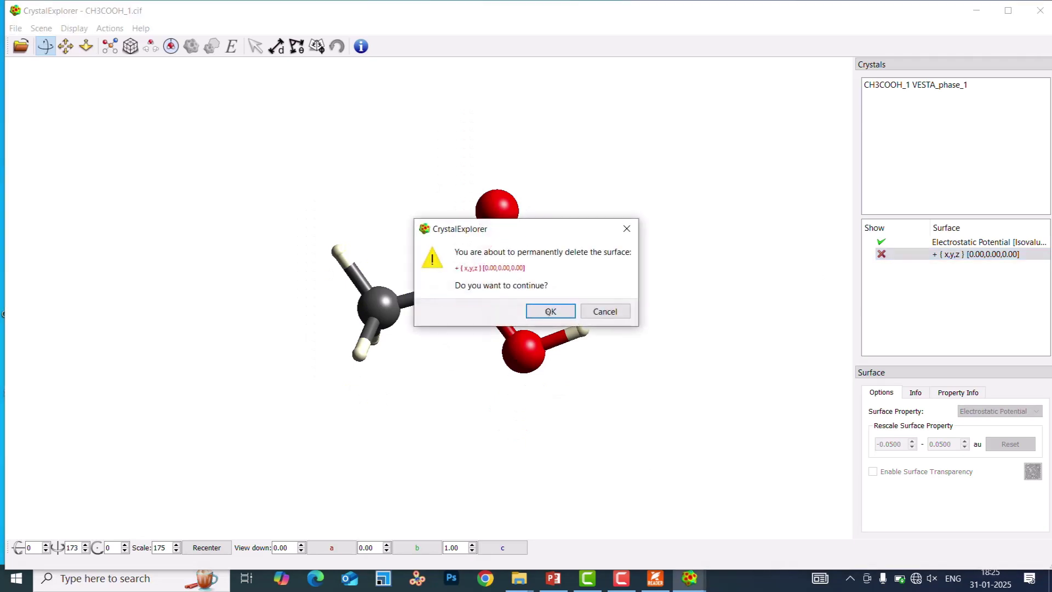
{"action": "left_click", "coordinate": [548, 312]}
{"action": "left_click", "coordinate": [881, 242]}
{"action": "key", "text": "Delete"}
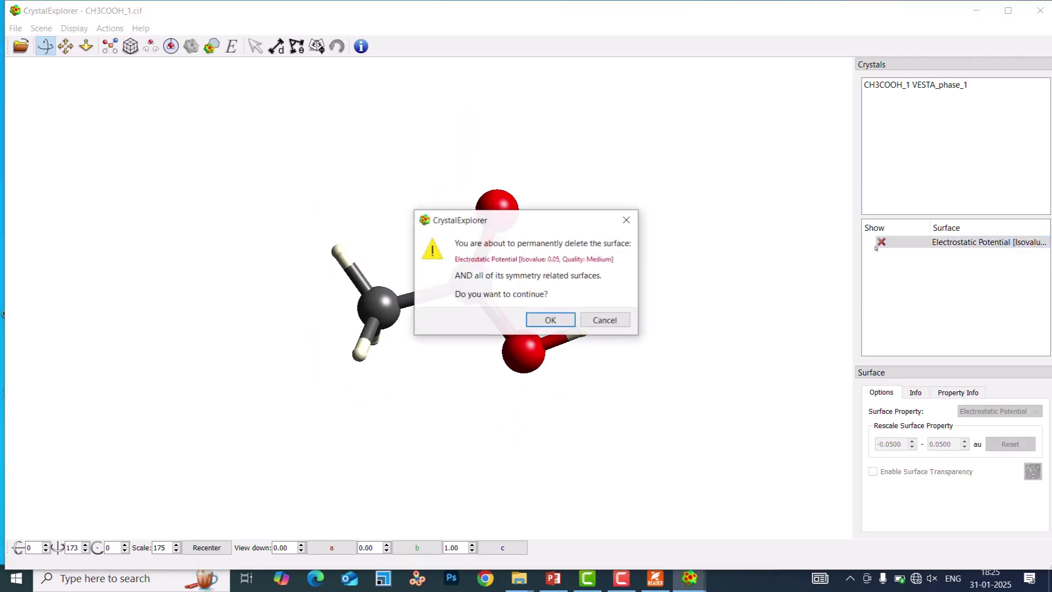
{"action": "left_click", "coordinate": [550, 320]}
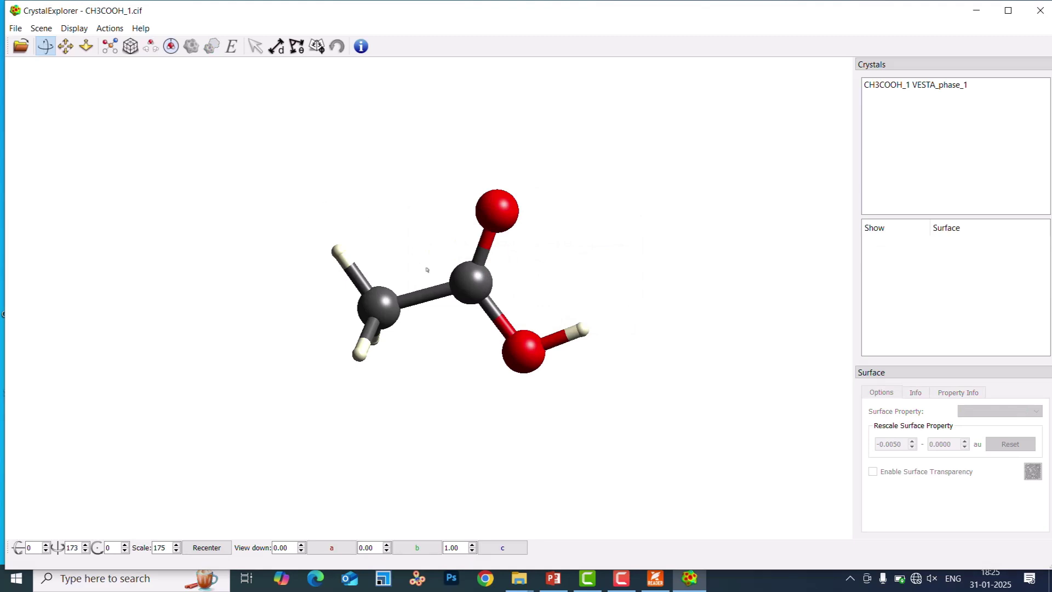
{"action": "key", "text": "ctrl+a"}
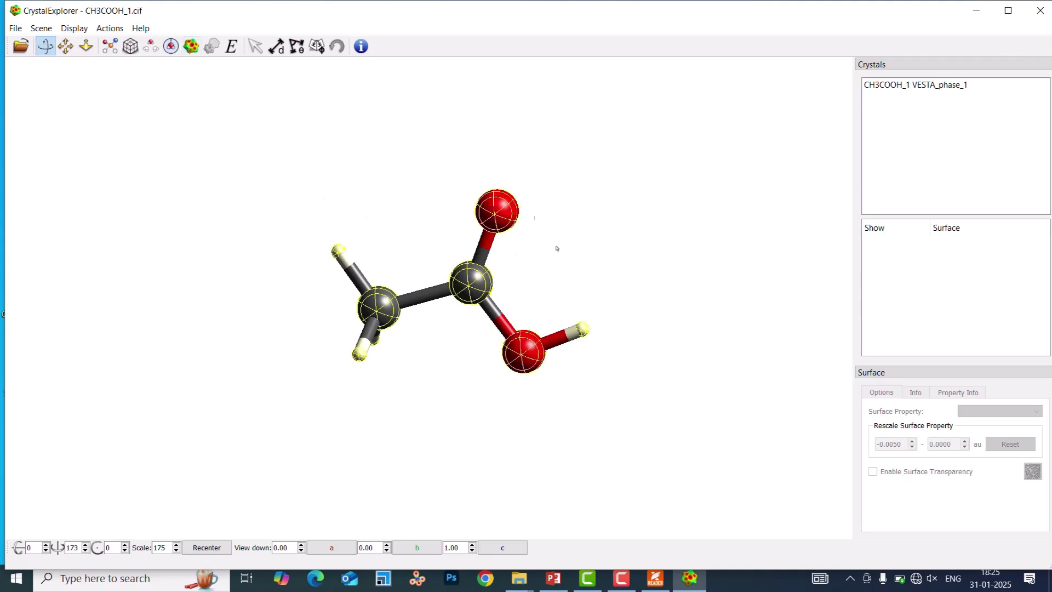
Choose Orbital as the surface type and settle on the HOMO orbital.
{"action": "left_click", "coordinate": [209, 50]}
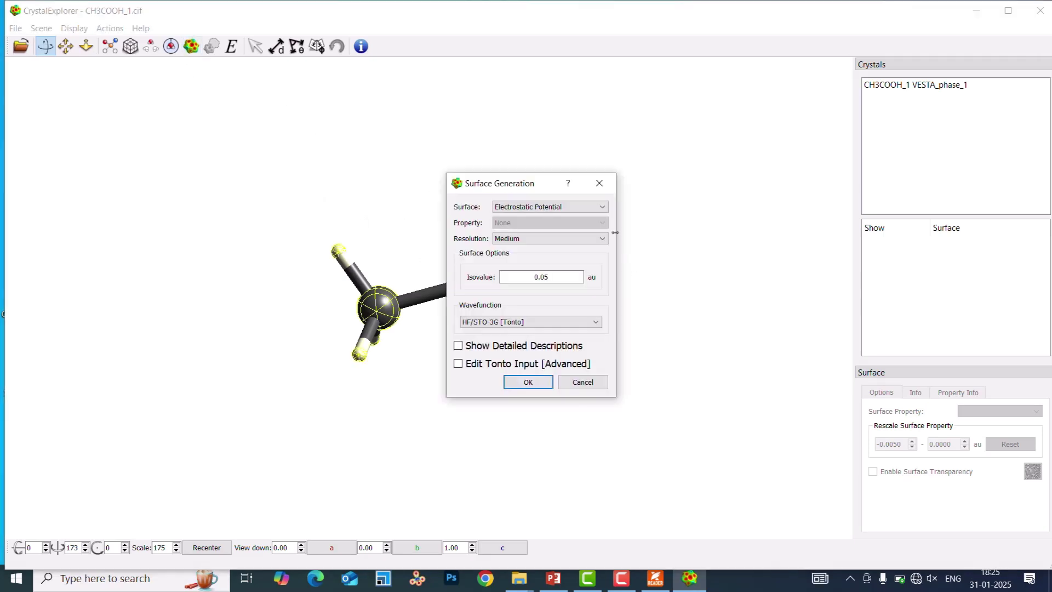
{"action": "left_click", "coordinate": [542, 206]}
{"action": "left_click", "coordinate": [523, 270]}
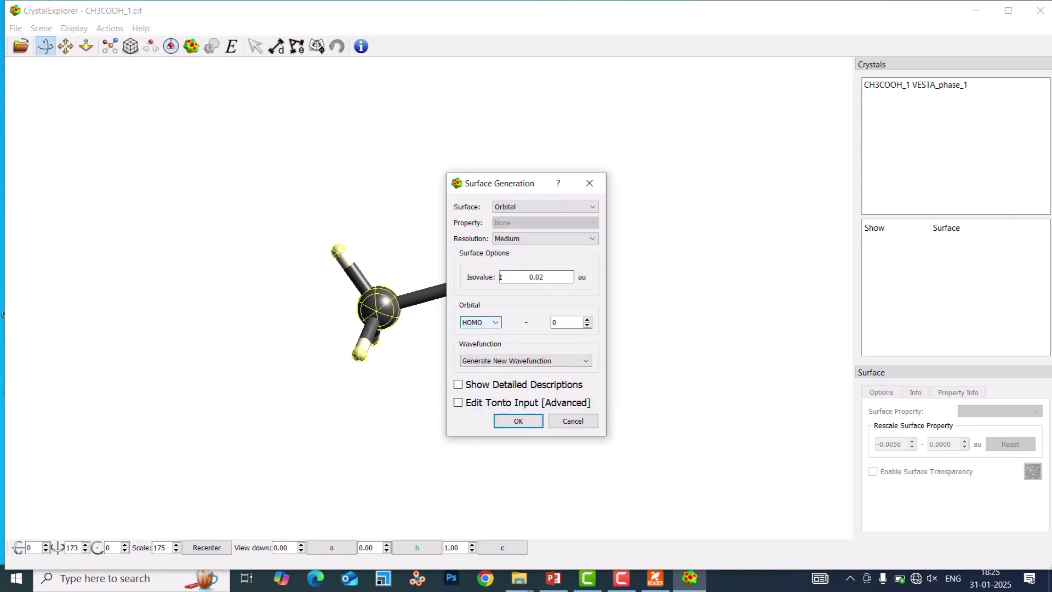
{"action": "left_click", "coordinate": [469, 324]}
{"action": "left_click", "coordinate": [470, 342]}
{"action": "left_click", "coordinate": [482, 322]}
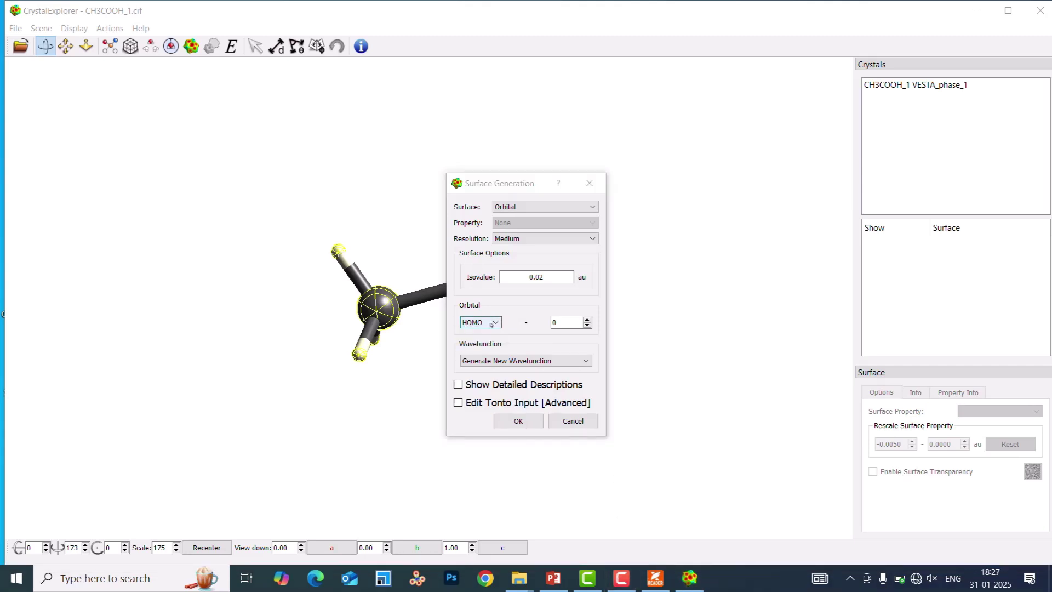
{"action": "left_click", "coordinate": [491, 324]}
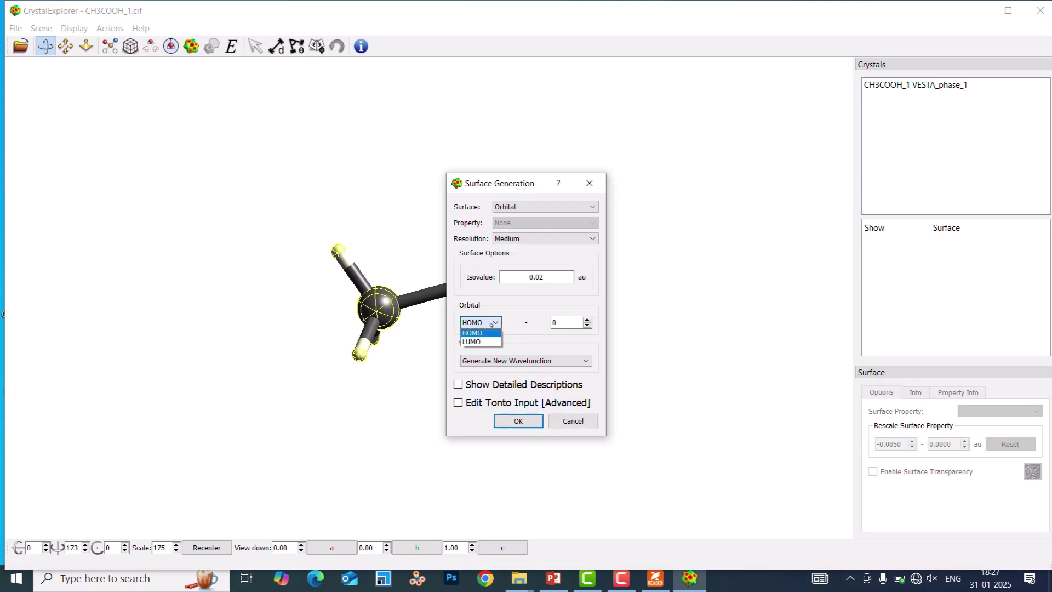
{"action": "left_click", "coordinate": [481, 333]}
{"action": "left_click", "coordinate": [480, 323]}
{"action": "left_click", "coordinate": [477, 341]}
{"action": "left_click", "coordinate": [470, 322]}
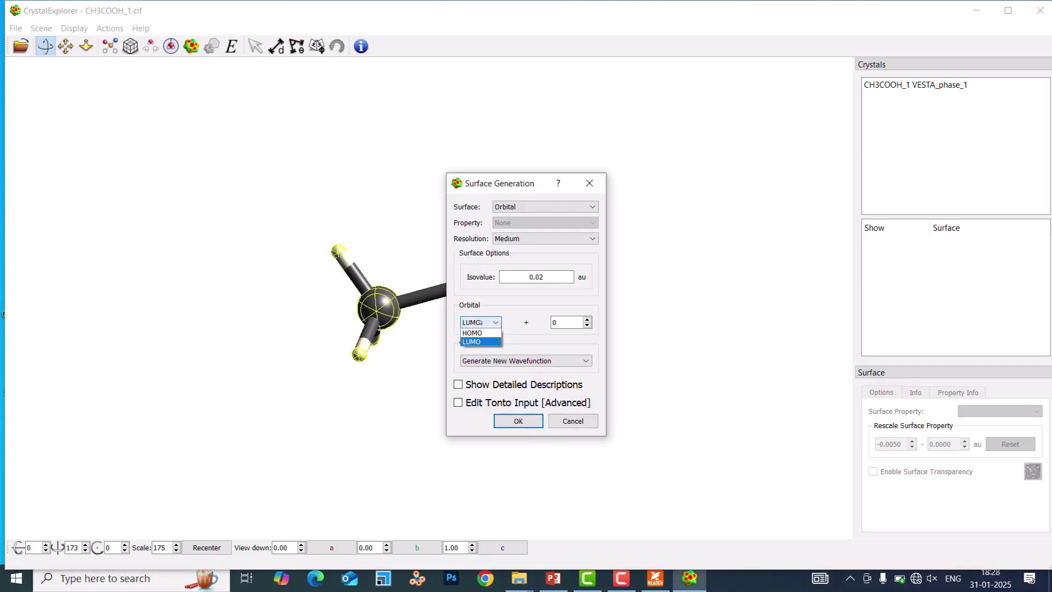
{"action": "left_click", "coordinate": [480, 333]}
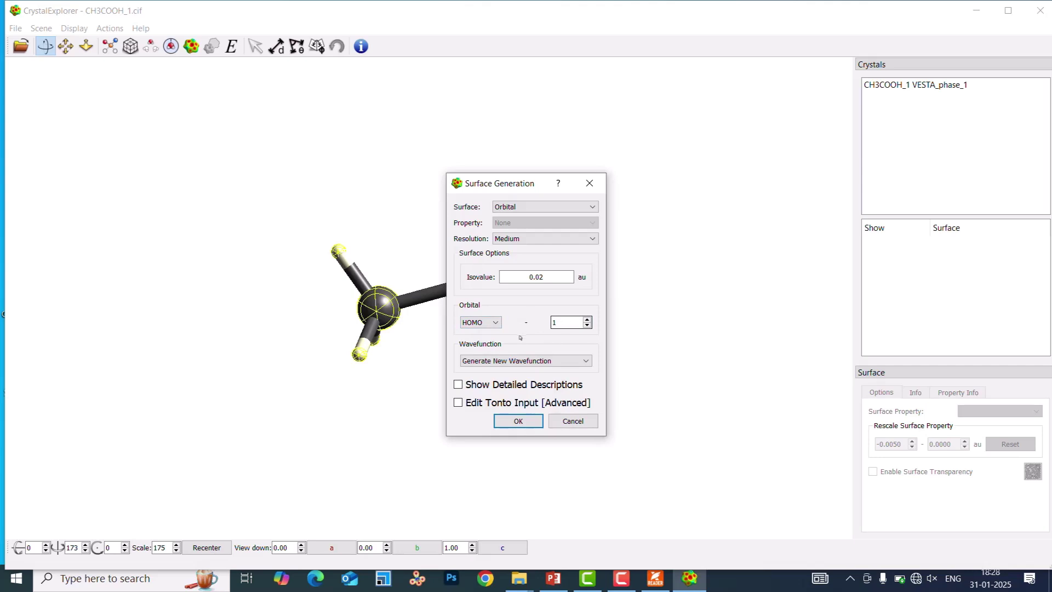
Set the orbital offset to 0 with HOMO selected and confirm the orbital settings.
{"action": "left_click", "coordinate": [563, 326]}
{"action": "left_click", "coordinate": [479, 322]}
{"action": "left_click", "coordinate": [487, 343]}
{"action": "left_click", "coordinate": [567, 319]}
{"action": "type", "text": "2"}
{"action": "left_click", "coordinate": [480, 322]}
{"action": "left_click", "coordinate": [475, 340]}
{"action": "key", "text": "BackSpace"}
{"action": "type", "text": "0"}
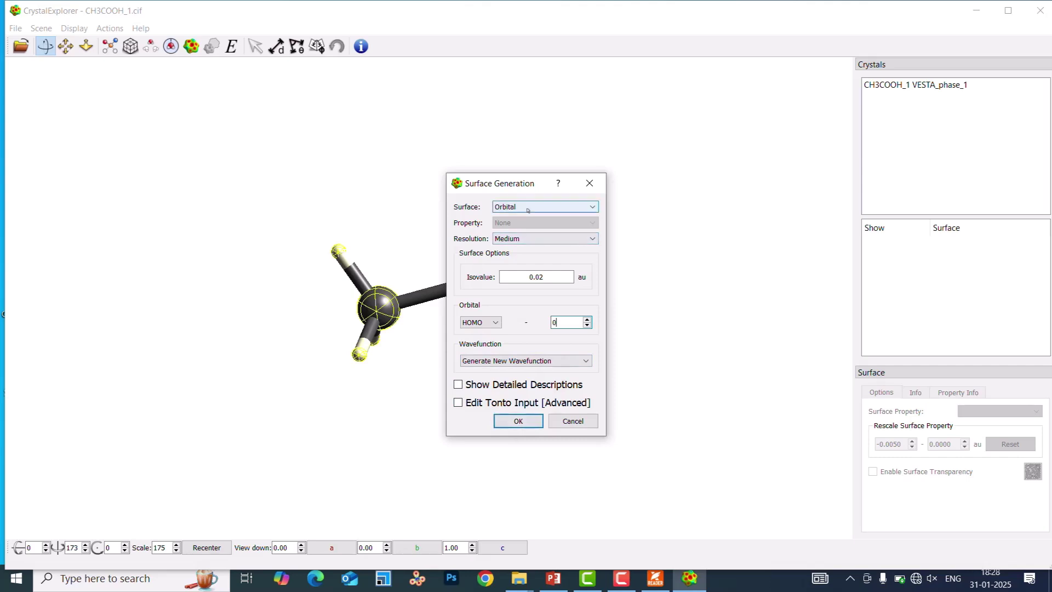
{"action": "left_click", "coordinate": [519, 420]}
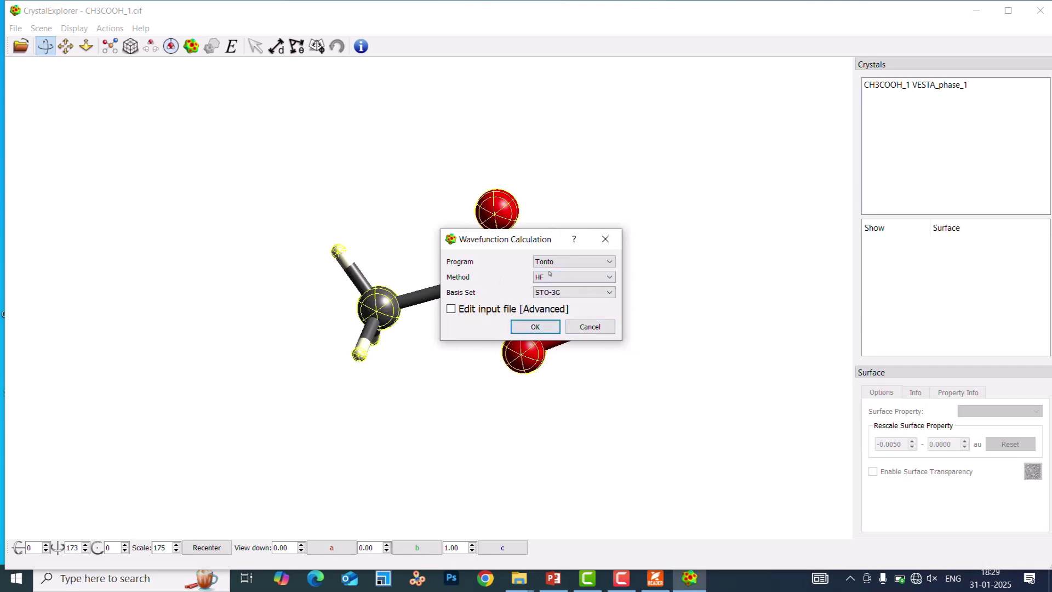
Run the Tonto HF/STO-3G calculation, replacing the old wavefunction, to display the HOMO lobes.
{"action": "left_click", "coordinate": [535, 327]}
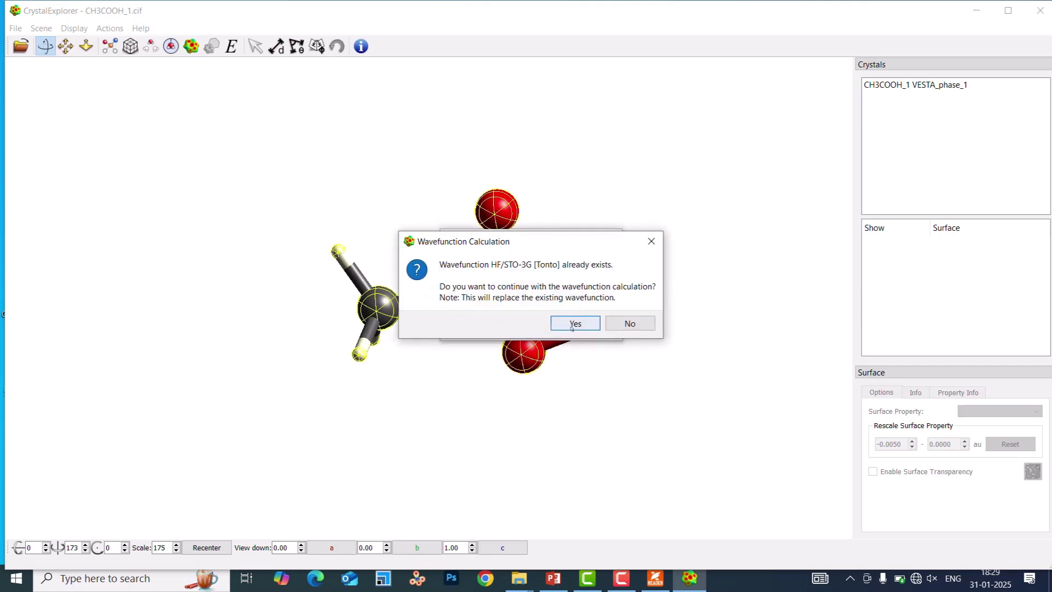
{"action": "left_click", "coordinate": [575, 323]}
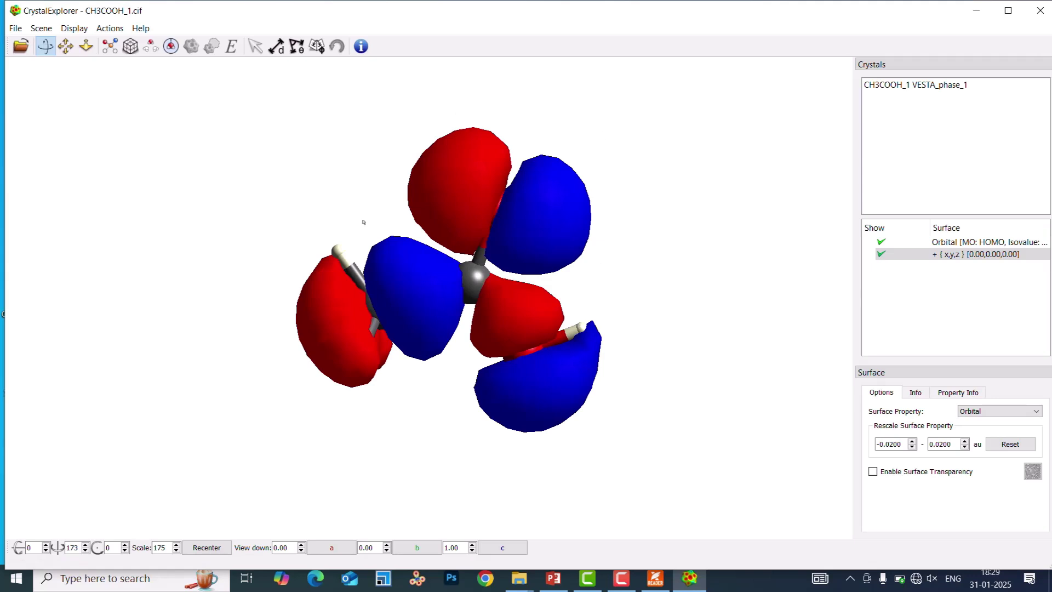
{"action": "left_click", "coordinate": [153, 580]}
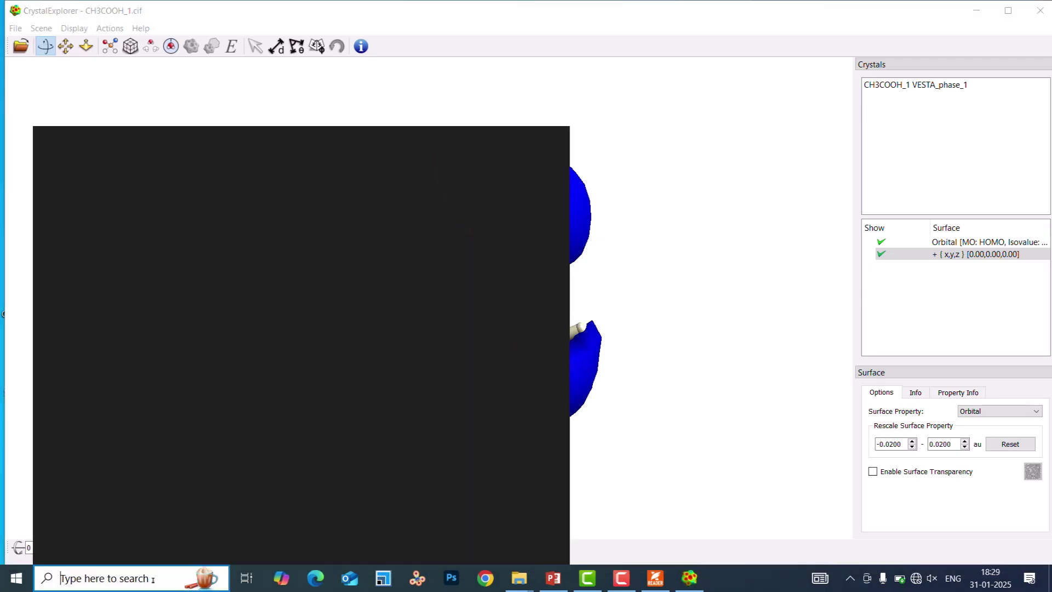
Launch Snipping Tool via 'snipp' and capture the region around the HOMO orbital surface.
{"action": "type", "text": "snipp"}
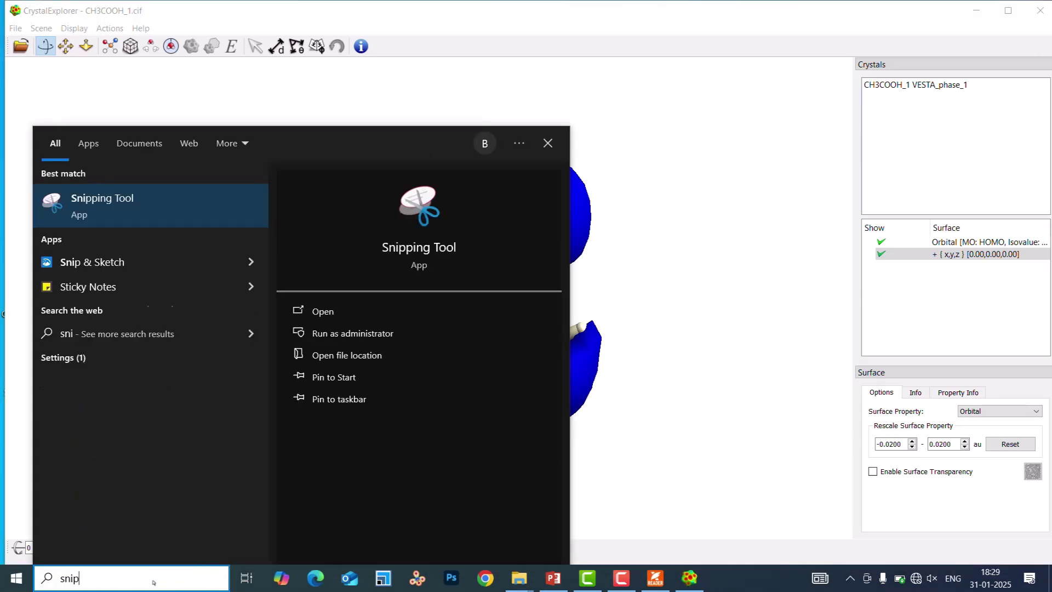
{"action": "key", "text": "Return"}
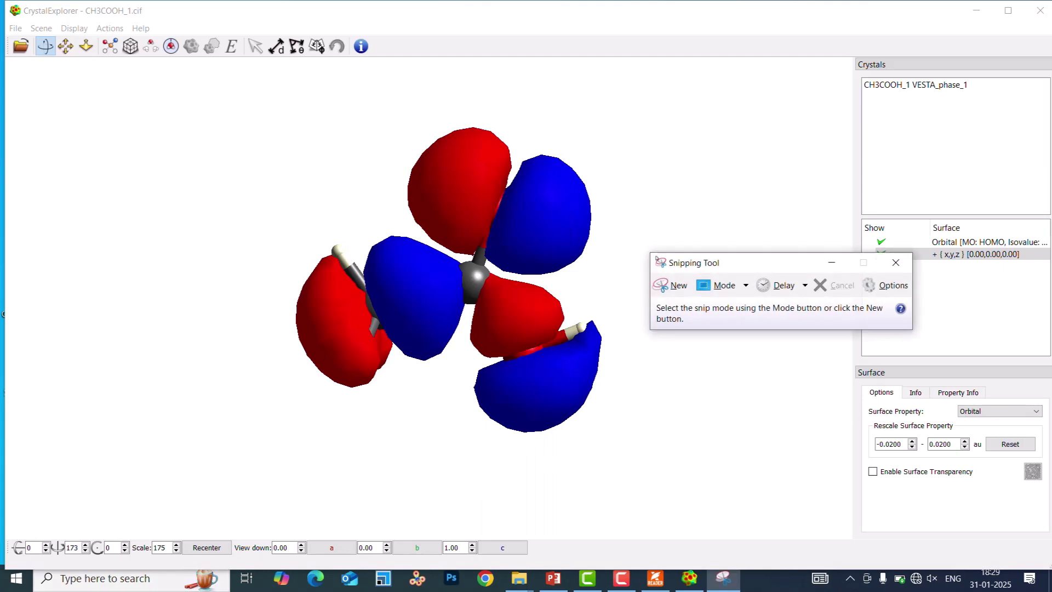
{"action": "left_click", "coordinate": [675, 285]}
{"action": "left_click_drag", "start_coordinate": [458, 323], "coordinate": [643, 444]}
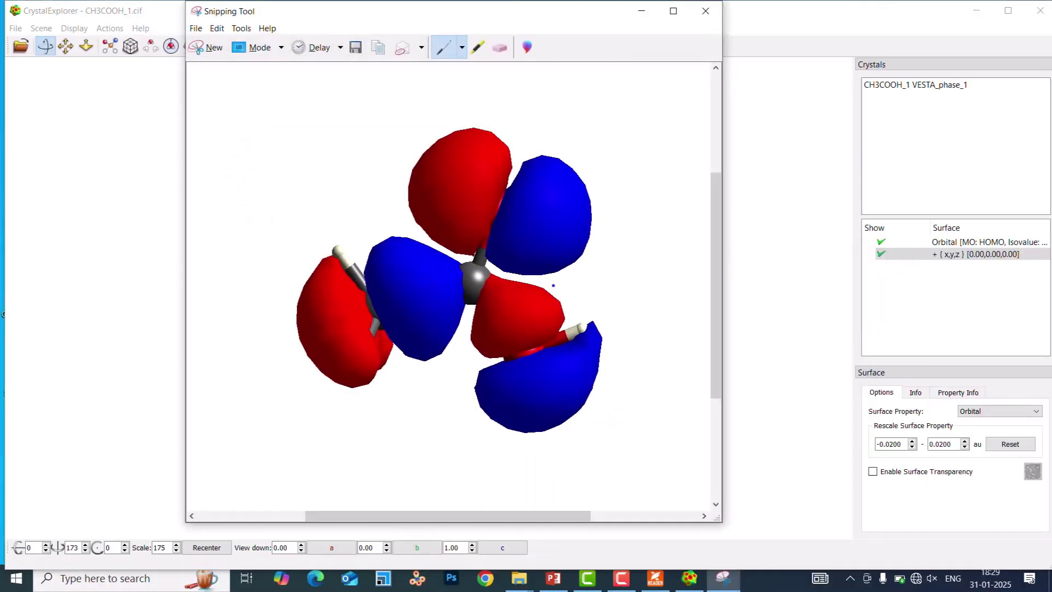
Save the capture as JPEG Capture5 and close the capture window.
{"action": "left_click", "coordinate": [193, 28]}
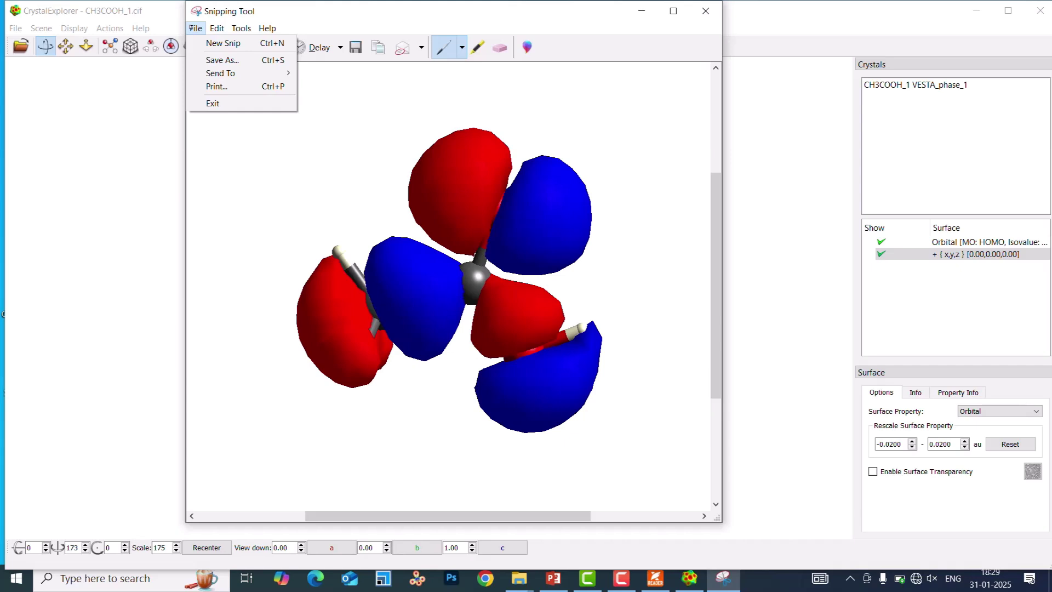
{"action": "left_click", "coordinate": [221, 61]}
{"action": "left_click", "coordinate": [328, 266]}
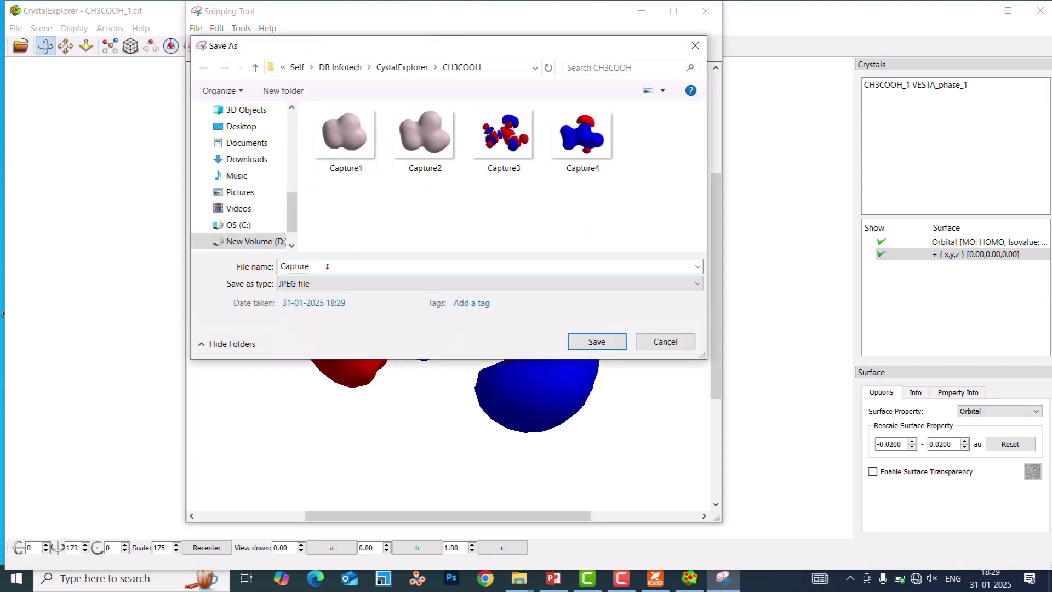
{"action": "type", "text": "5"}
{"action": "key", "text": "Return"}
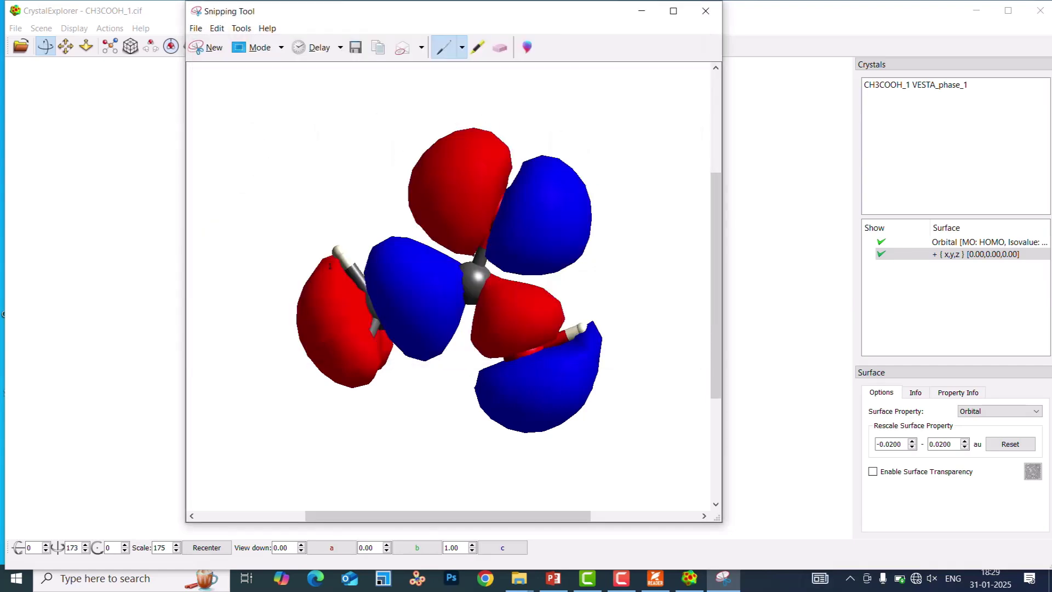
{"action": "left_click", "coordinate": [705, 11]}
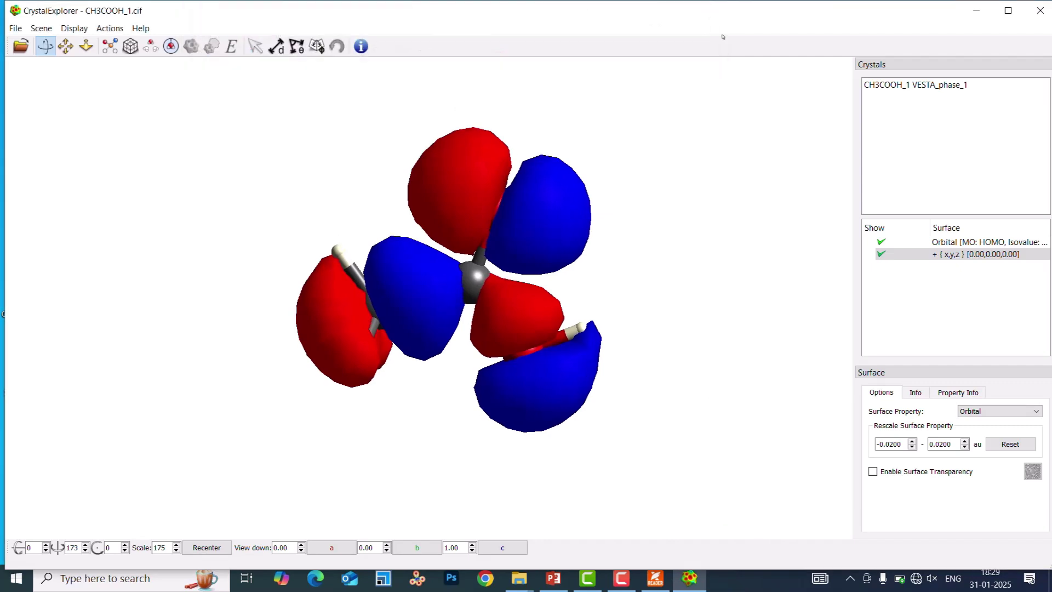
Delete the + { x,y,z } copy and the HOMO orbital surface.
{"action": "left_click", "coordinate": [924, 260]}
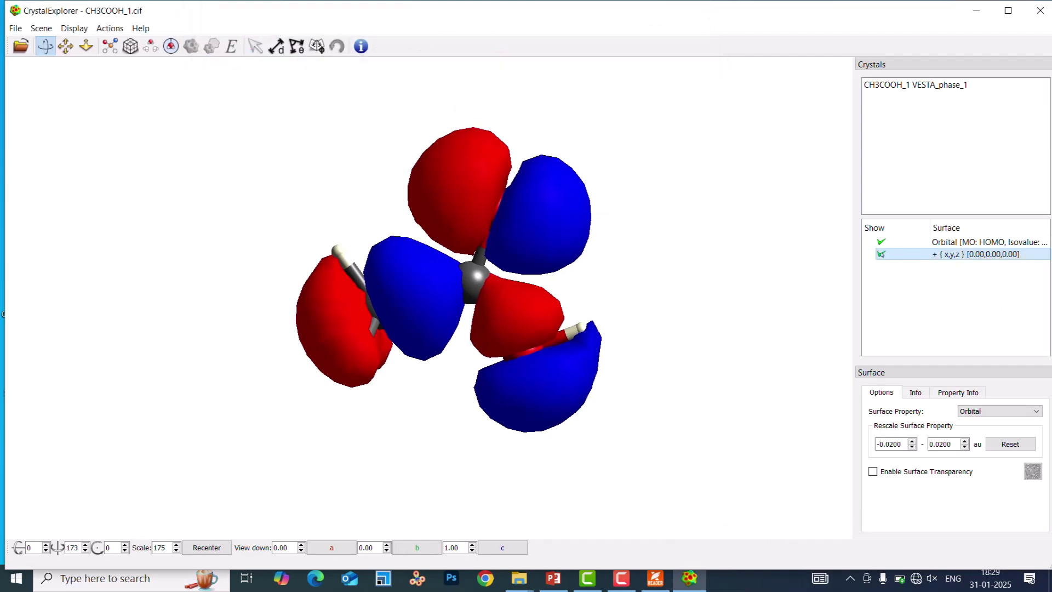
{"action": "left_click", "coordinate": [881, 254]}
{"action": "key", "text": "Delete"}
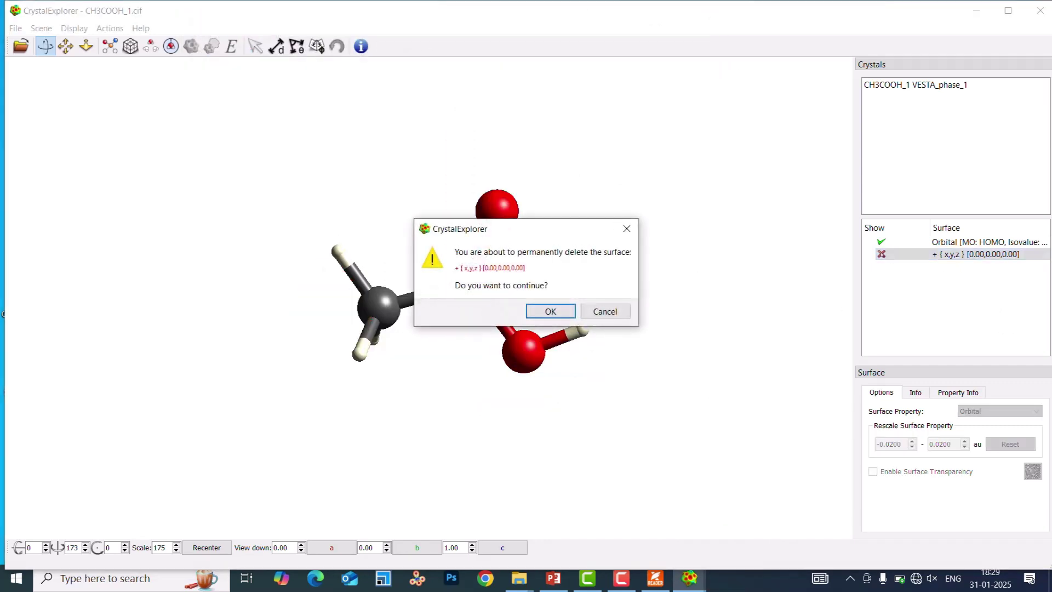
{"action": "key", "text": "Return"}
{"action": "left_click", "coordinate": [881, 242]}
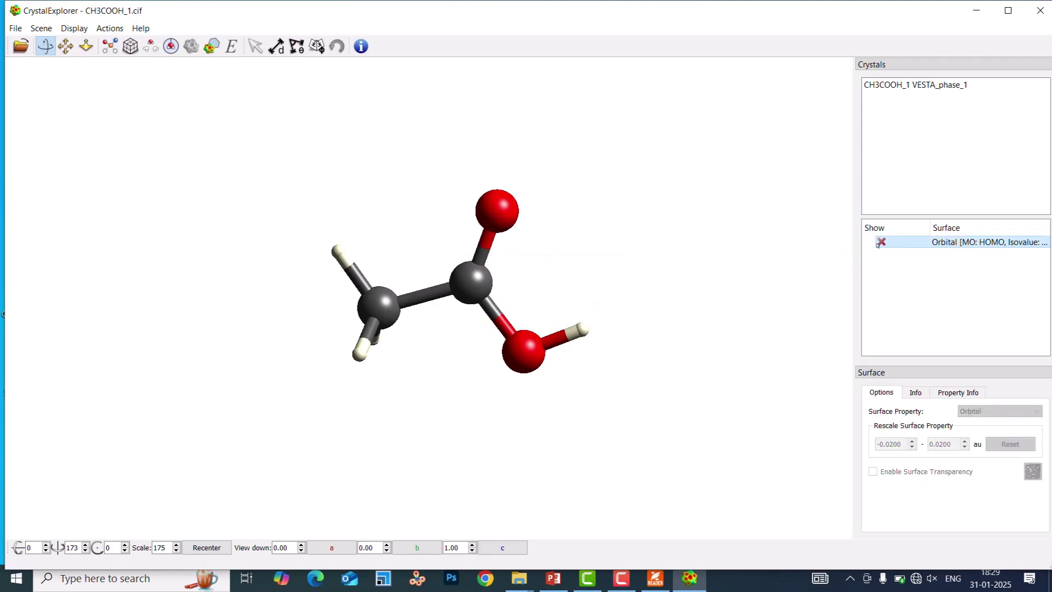
{"action": "key", "text": "Delete"}
{"action": "left_click", "coordinate": [550, 319]}
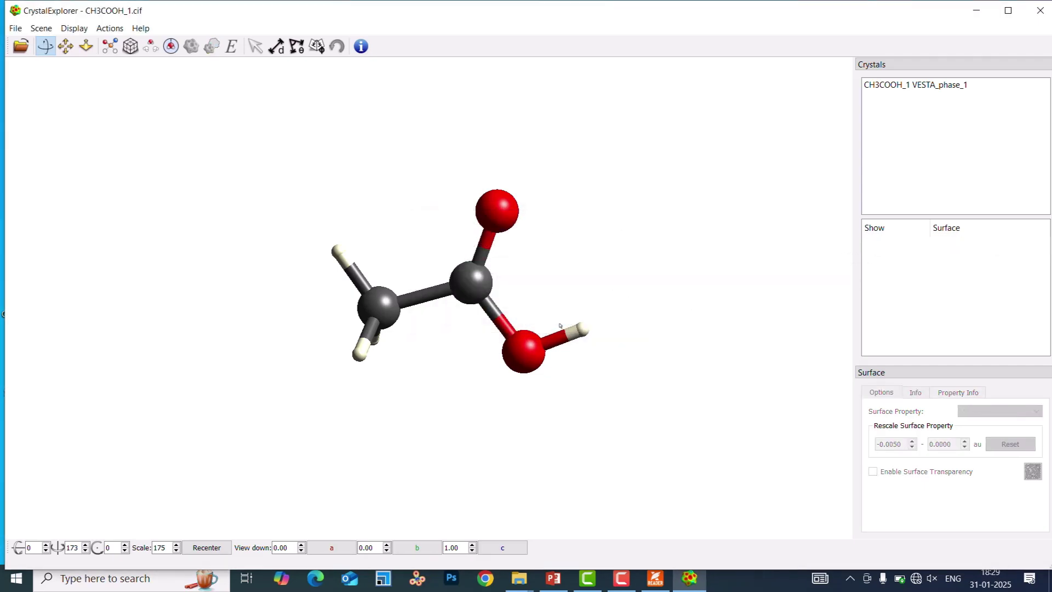
Generate a LUMO orbital surface for the molecule using the HF/STO-3G [Tonto] wavefunction.
{"action": "double_click", "coordinate": [466, 291]}
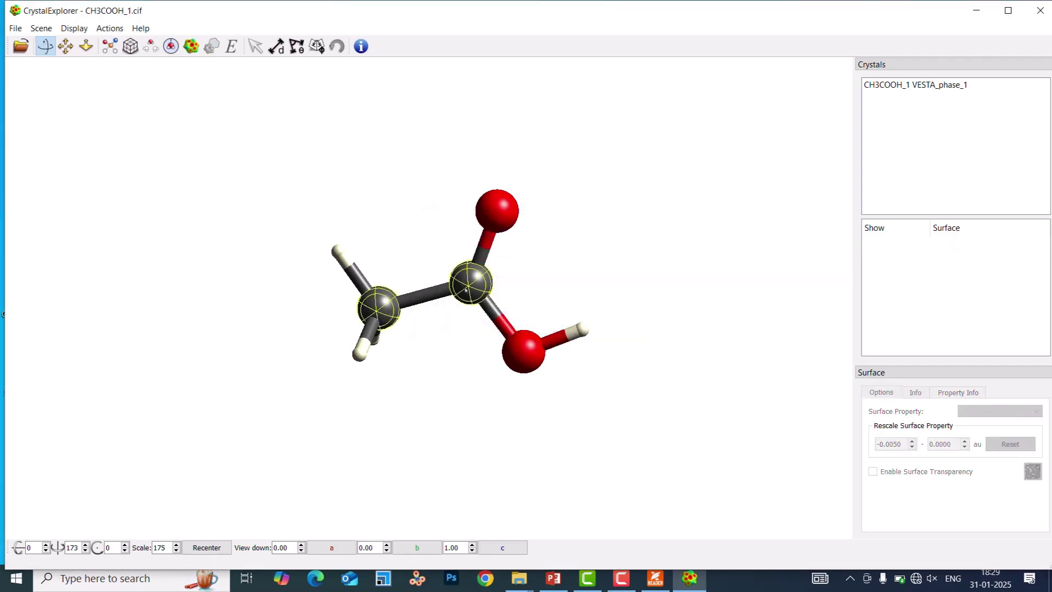
{"action": "left_click", "coordinate": [191, 46]}
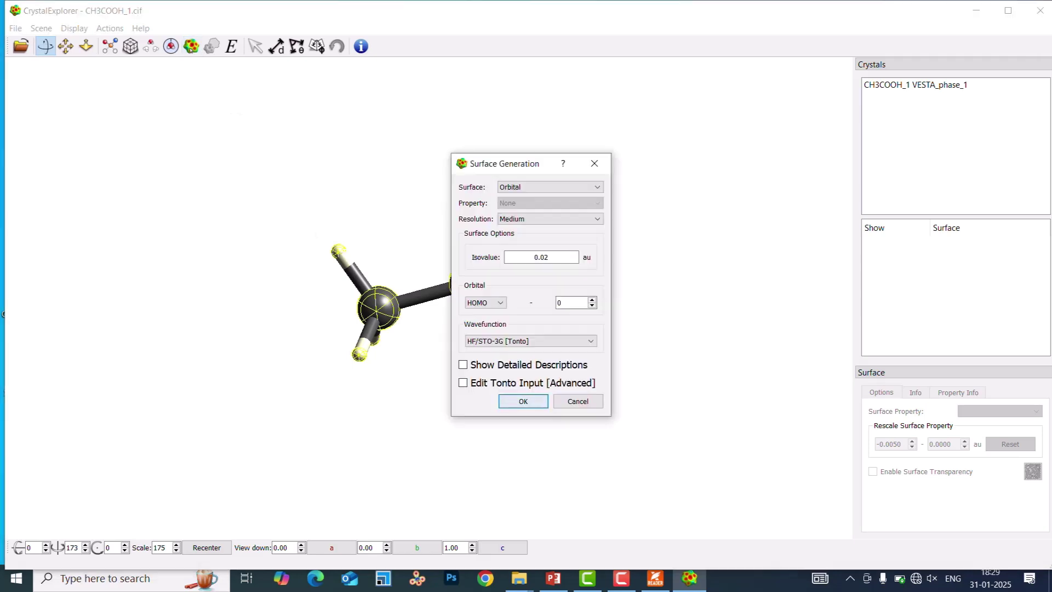
{"action": "left_click", "coordinate": [485, 302]}
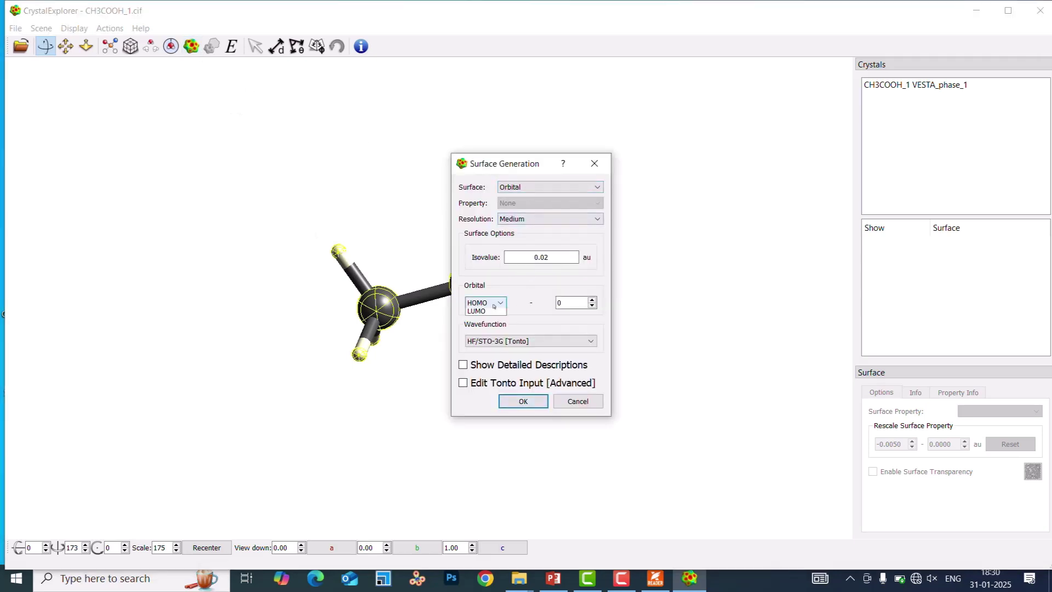
{"action": "left_click", "coordinate": [482, 313]}
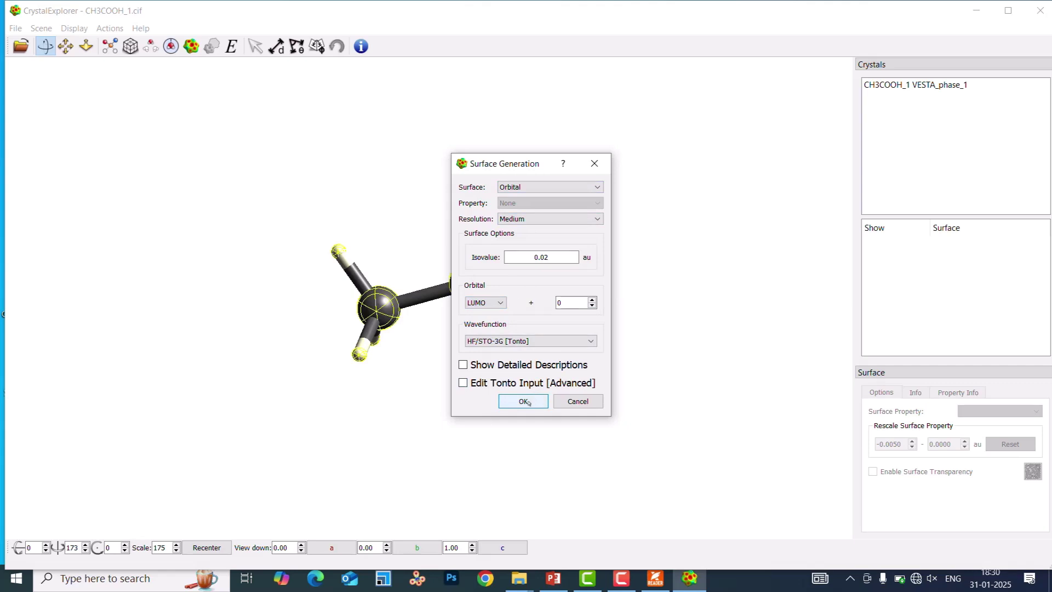
{"action": "left_click", "coordinate": [535, 343]}
{"action": "left_click", "coordinate": [538, 343]}
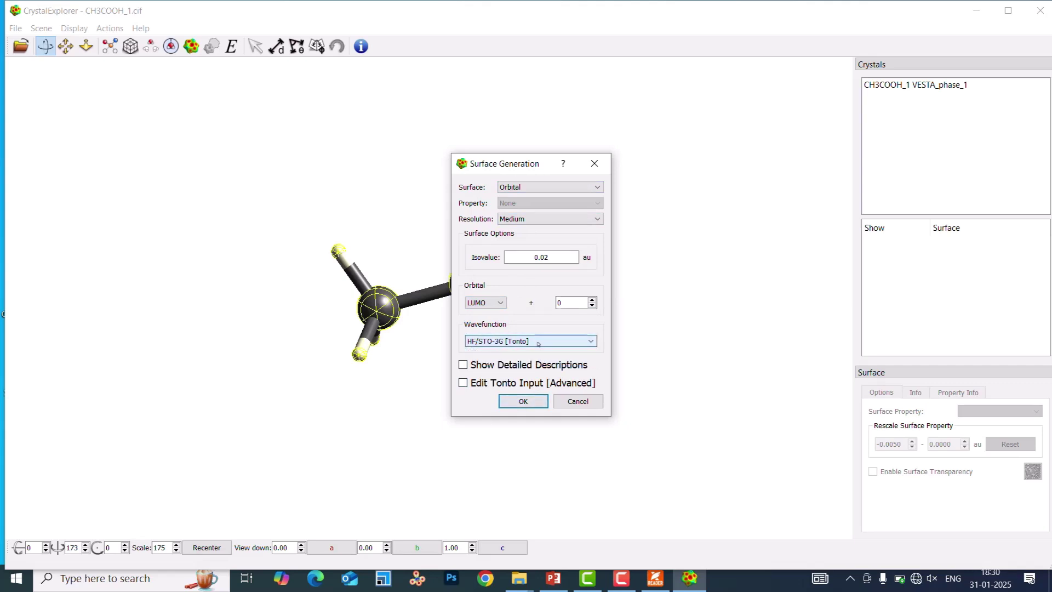
{"action": "left_click", "coordinate": [518, 400]}
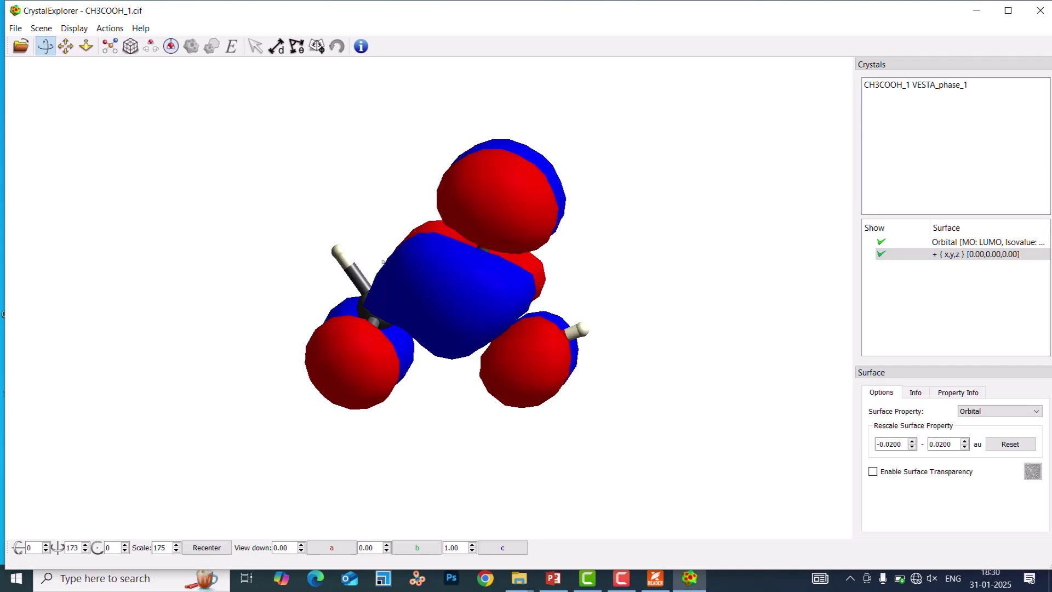
Turn on Enable Surface Transparency for the LUMO surface after briefly toggling it off.
{"action": "left_click", "coordinate": [872, 471]}
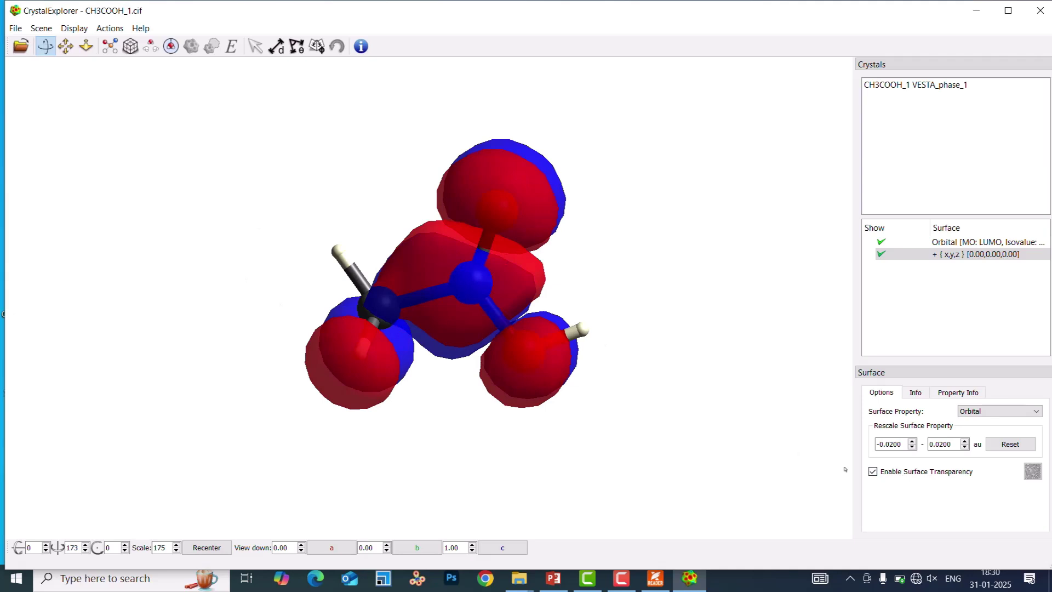
{"action": "left_click", "coordinate": [873, 472]}
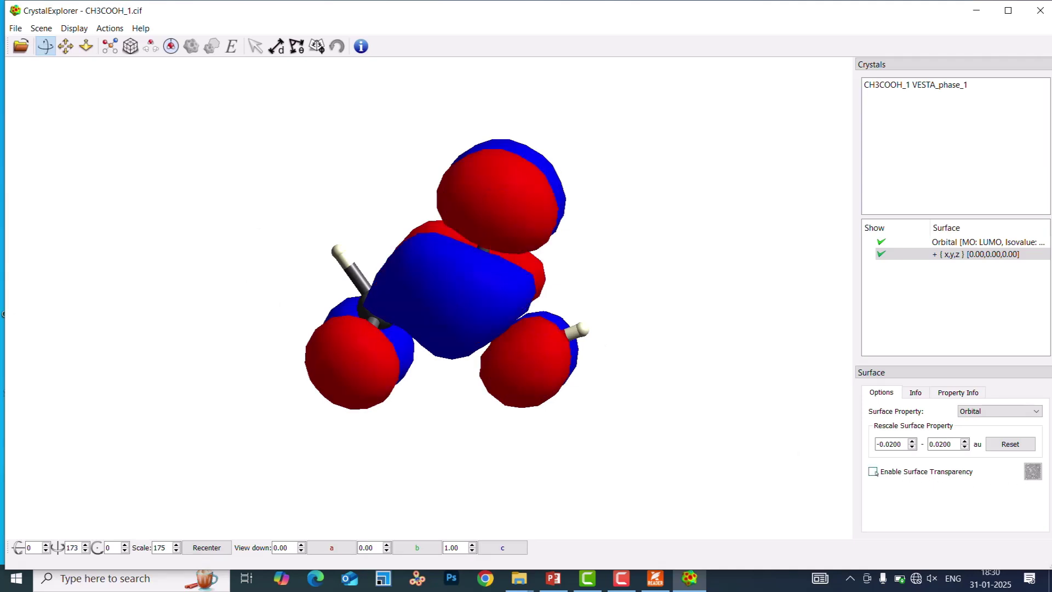
{"action": "left_click", "coordinate": [873, 471]}
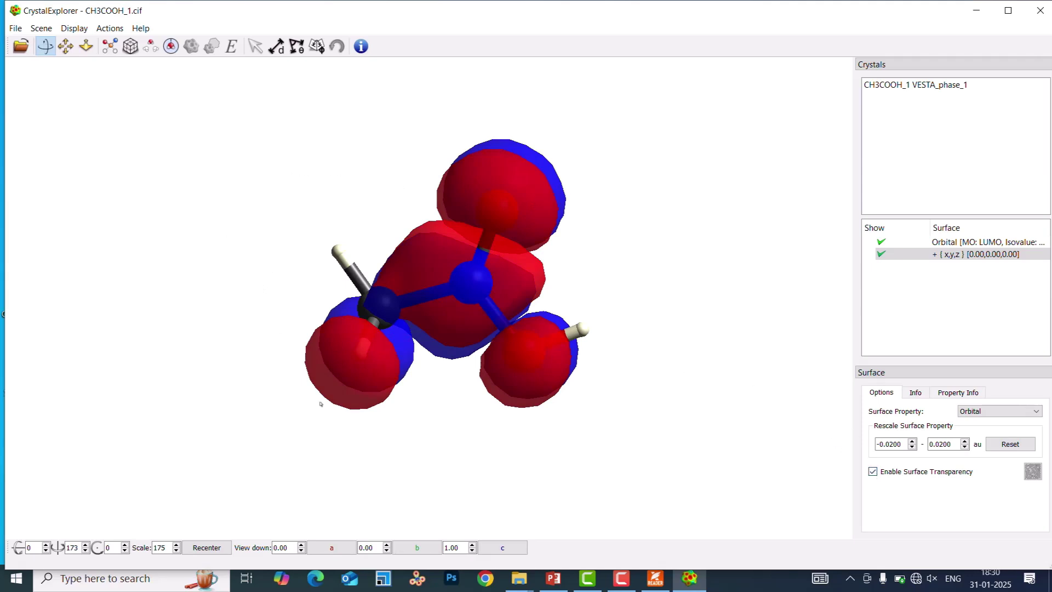
{"action": "left_click", "coordinate": [132, 579]}
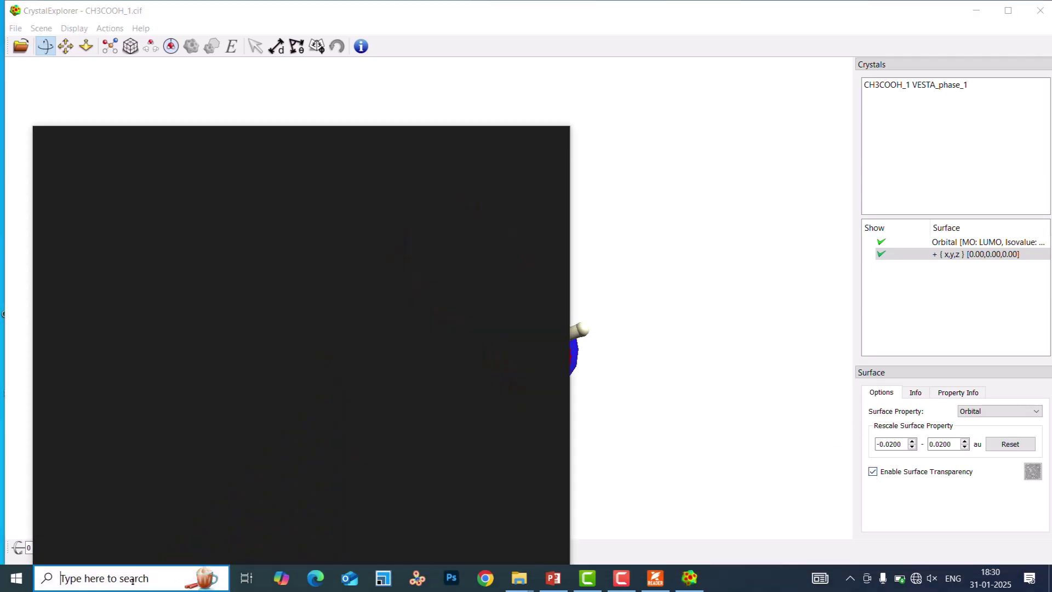
Launch Snipping Tool via 'snip' and capture the area around the transparent LUMO molecule.
{"action": "type", "text": "snip"}
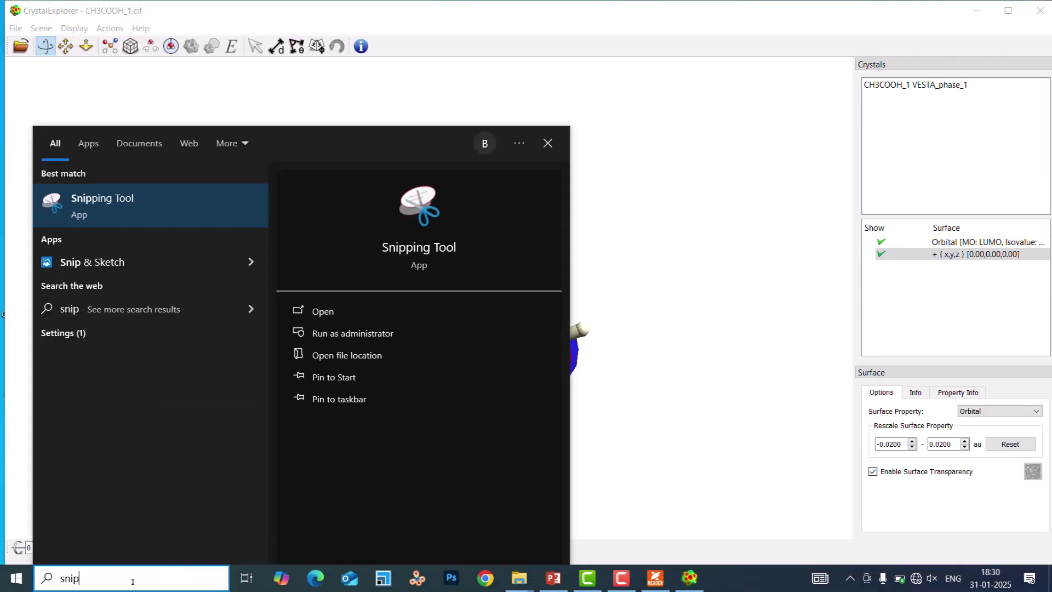
{"action": "key", "text": "Return"}
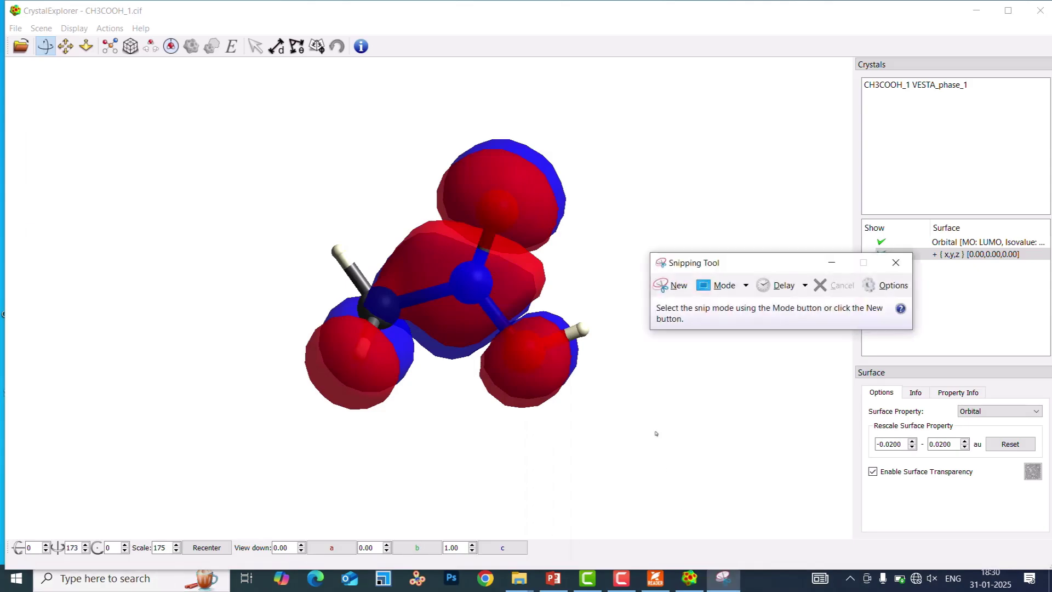
{"action": "left_click", "coordinate": [671, 284]}
{"action": "left_click_drag", "start_coordinate": [209, 113], "coordinate": [634, 465]}
Save the capture as JPEG Capture6 instead of overwriting Capture5, then minimize the window.
{"action": "left_click", "coordinate": [154, 27]}
{"action": "left_click", "coordinate": [181, 61]}
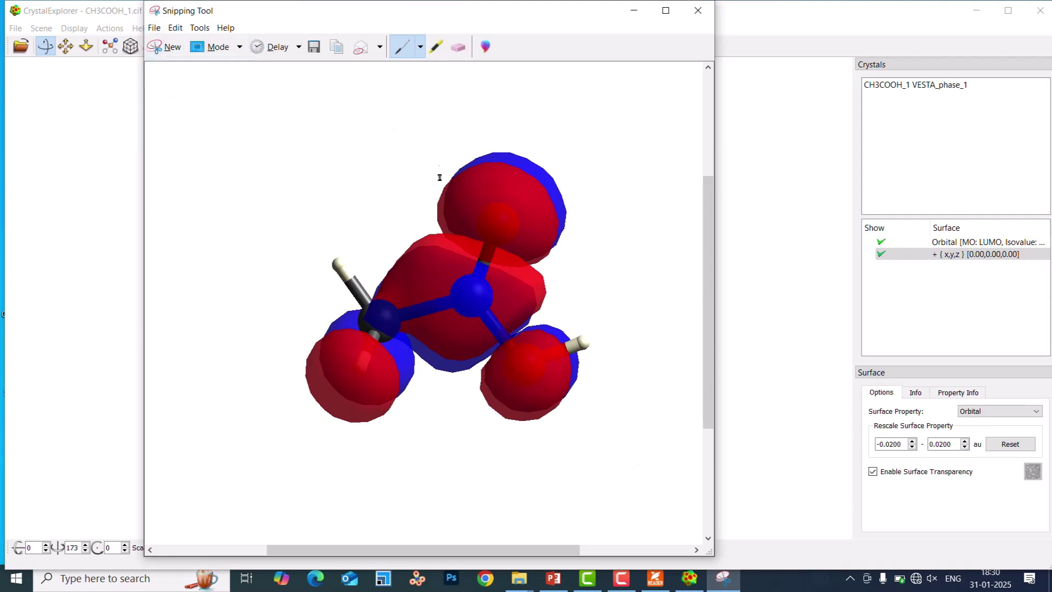
{"action": "left_click", "coordinate": [287, 266]}
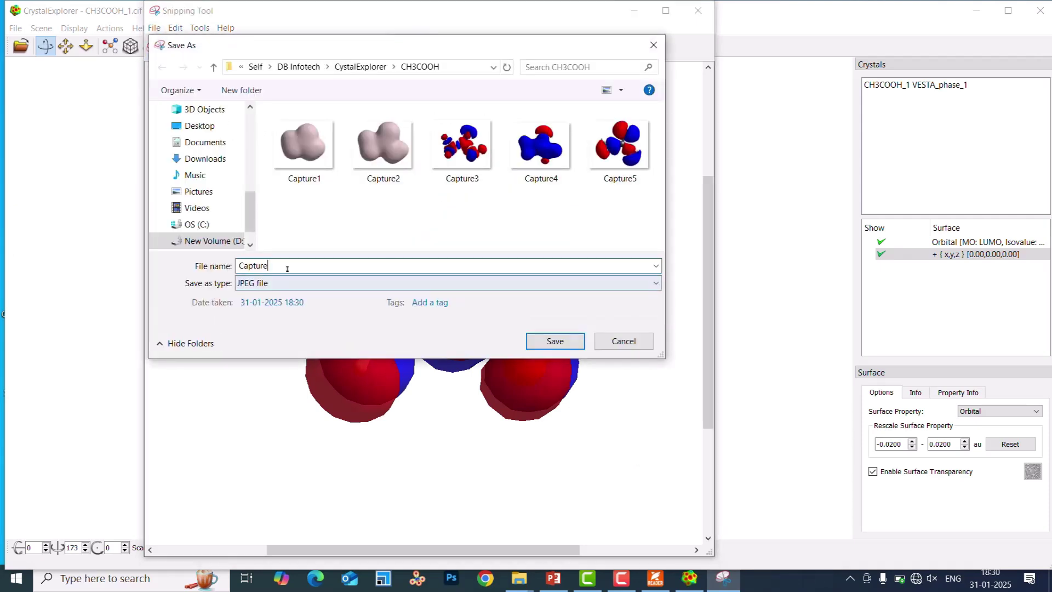
{"action": "type", "text": "5"}
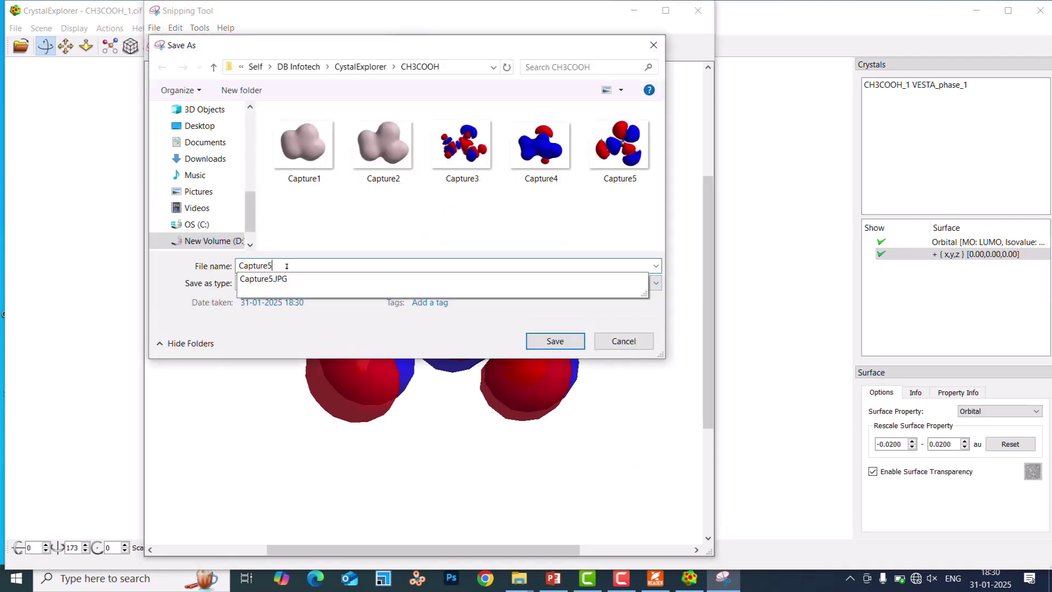
{"action": "key", "text": "Return"}
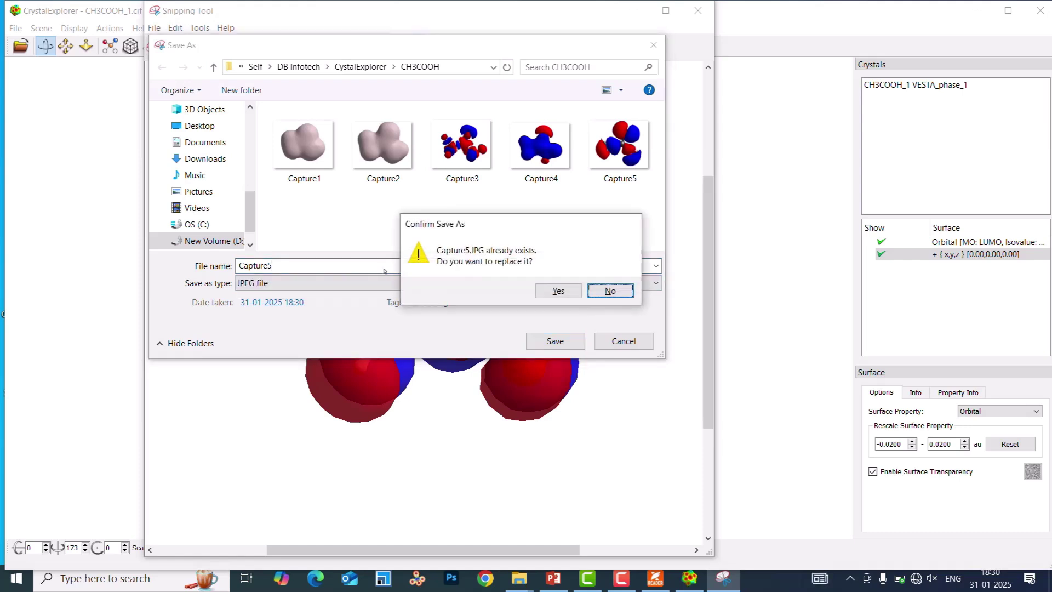
{"action": "left_click", "coordinate": [593, 292]}
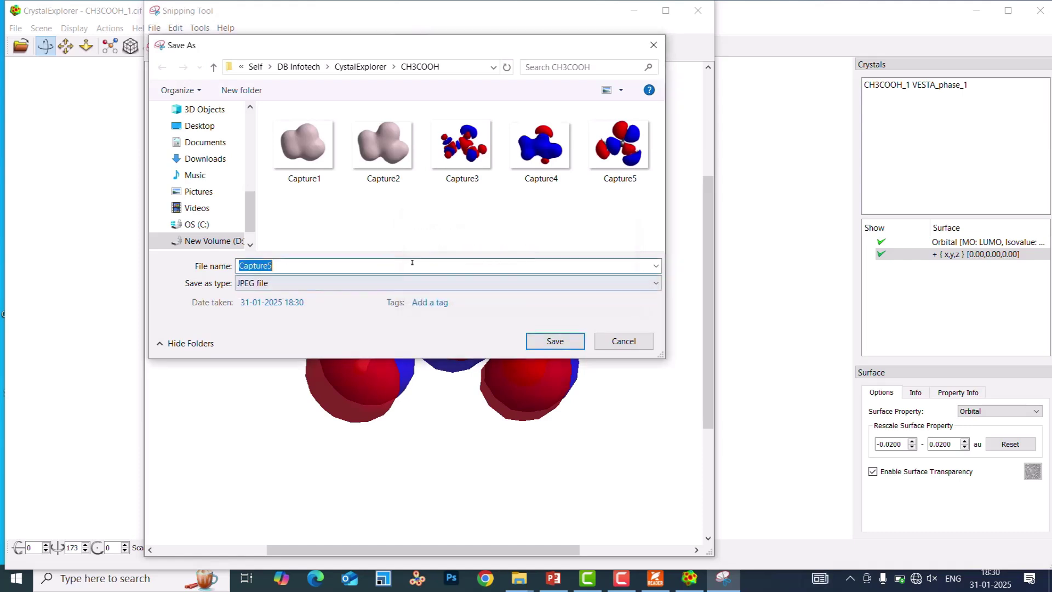
{"action": "left_click", "coordinate": [351, 265]}
{"action": "key", "text": "BackSpace"}
{"action": "type", "text": "6"}
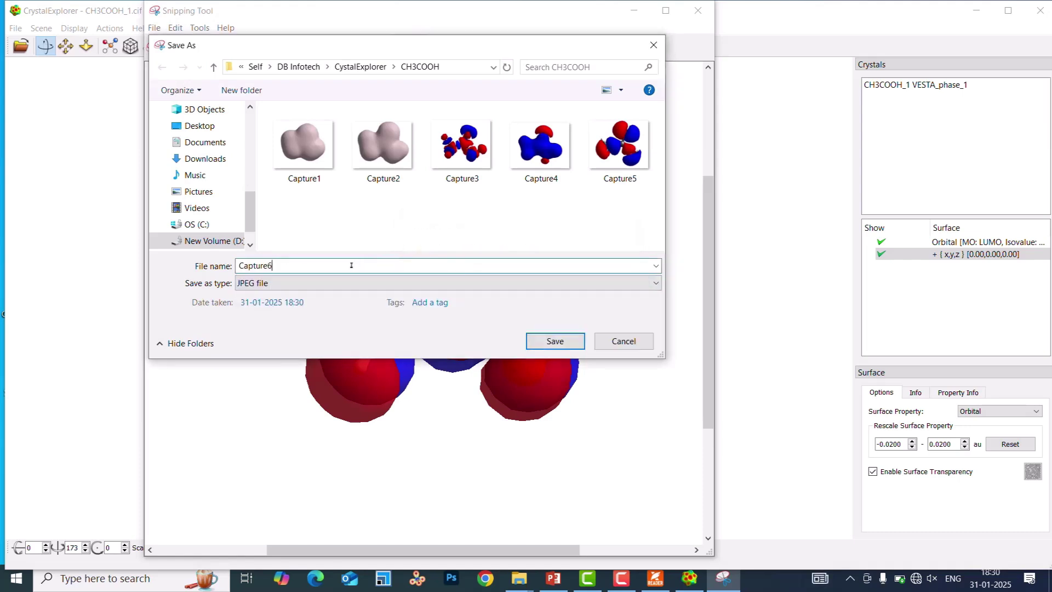
{"action": "left_click", "coordinate": [554, 341]}
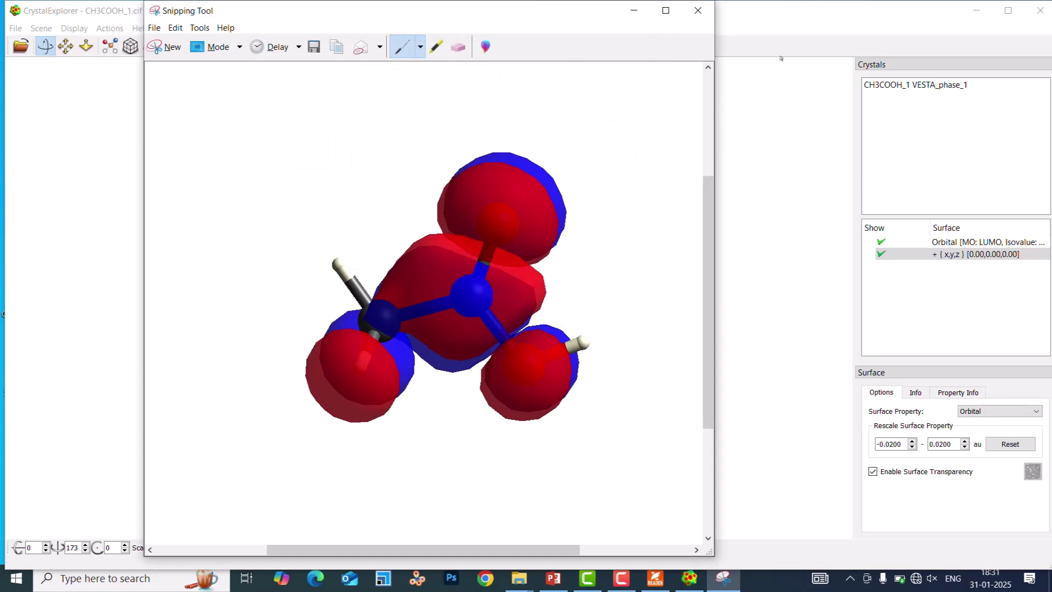
{"action": "left_click", "coordinate": [633, 12]}
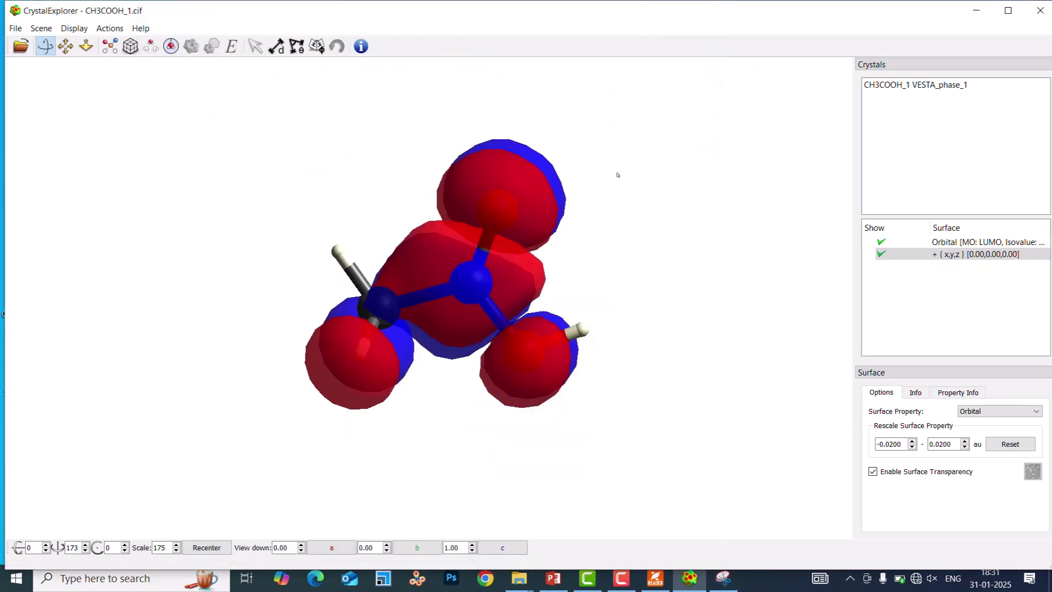